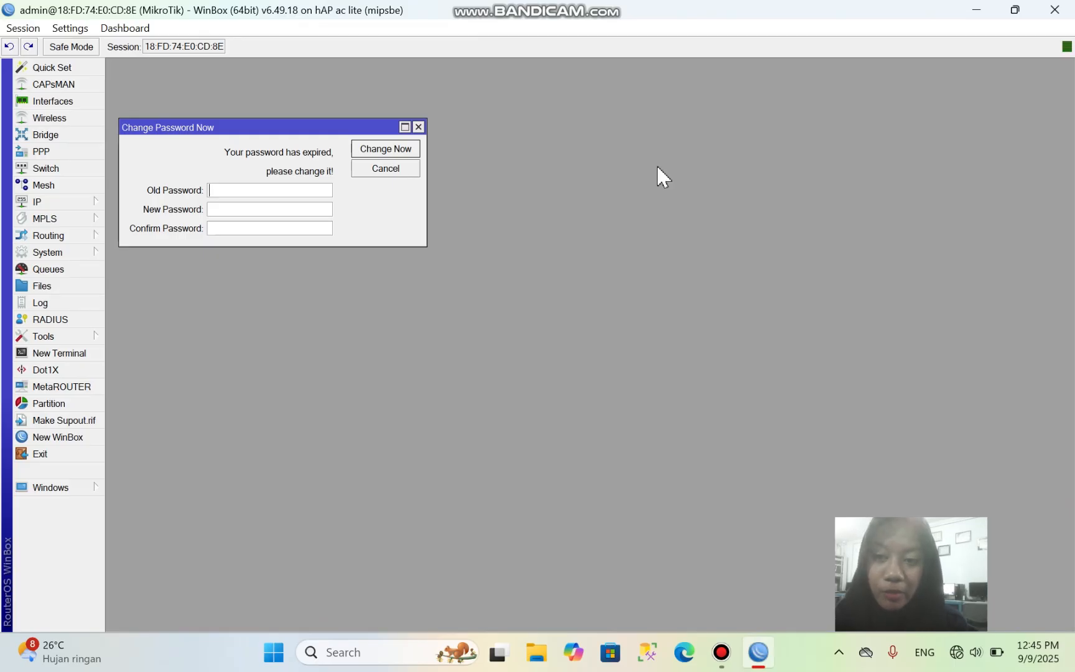
- Replace the expired router password, leaving the old password blank and entering the new password and its confirmation
{"action": "left_click", "coordinate": [288, 210]}
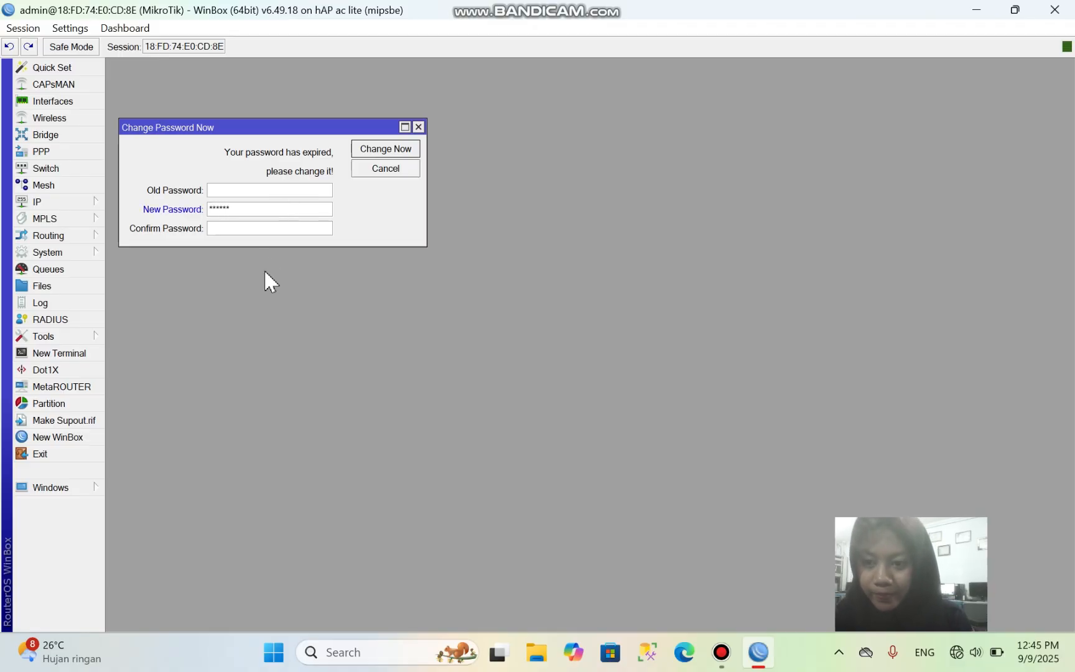
{"action": "left_click", "coordinate": [252, 228]}
{"action": "type", "text": "**"}
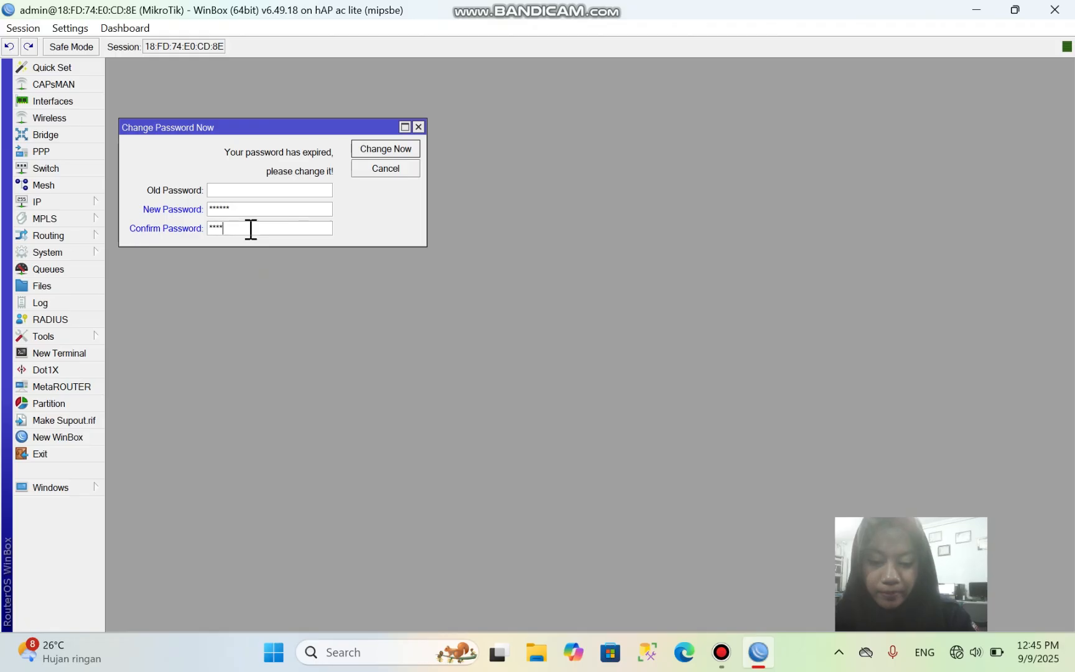
{"action": "left_click", "coordinate": [371, 152]}
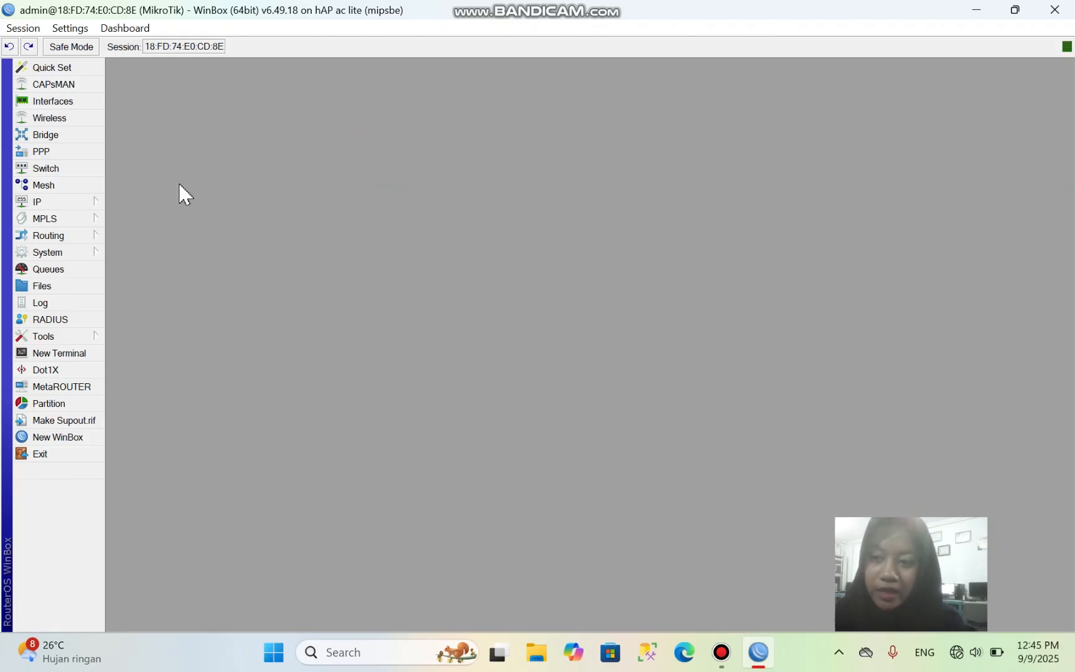
- Set the router's system identity to azura
{"action": "left_click", "coordinate": [99, 252]}
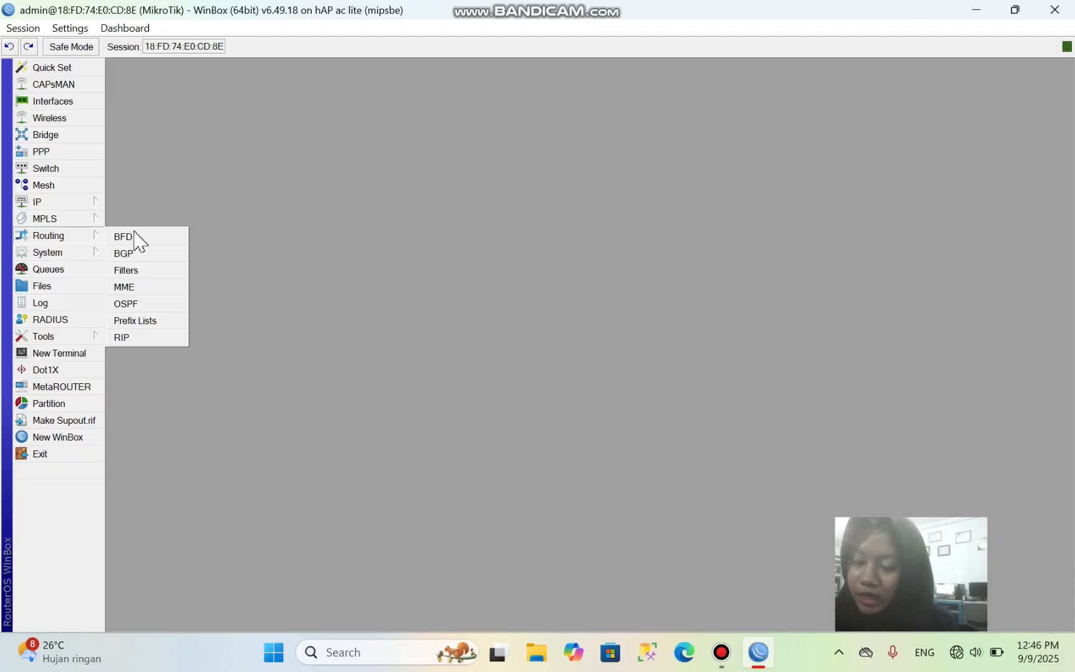
{"action": "left_click", "coordinate": [234, 222]}
{"action": "left_click", "coordinate": [92, 253]}
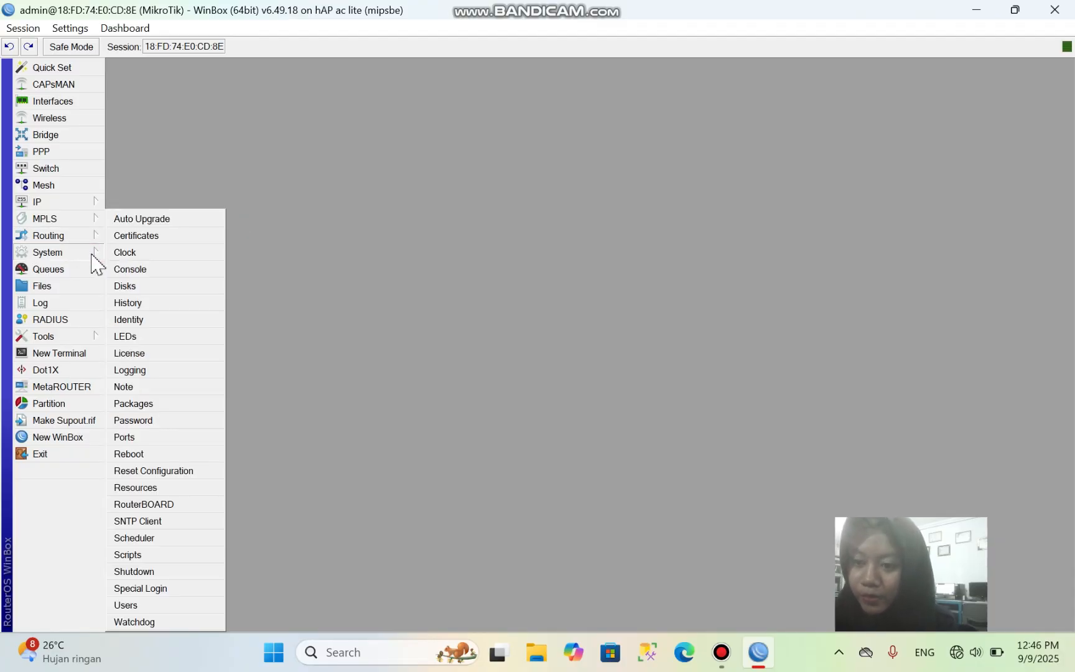
{"action": "left_click", "coordinate": [130, 317]}
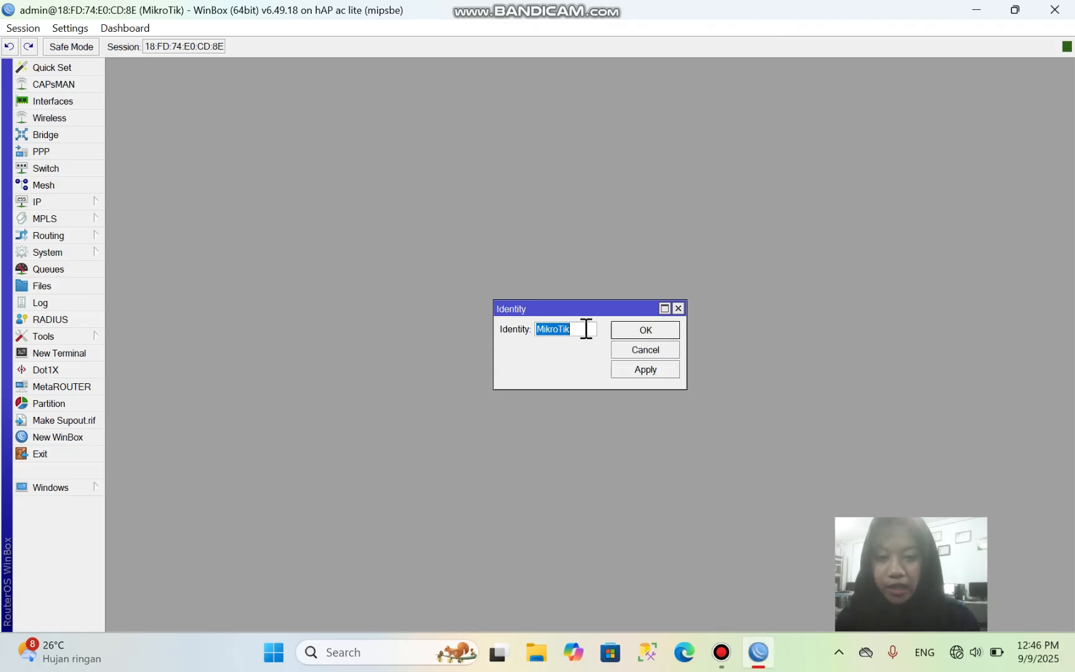
{"action": "key", "text": "BackSpace"}
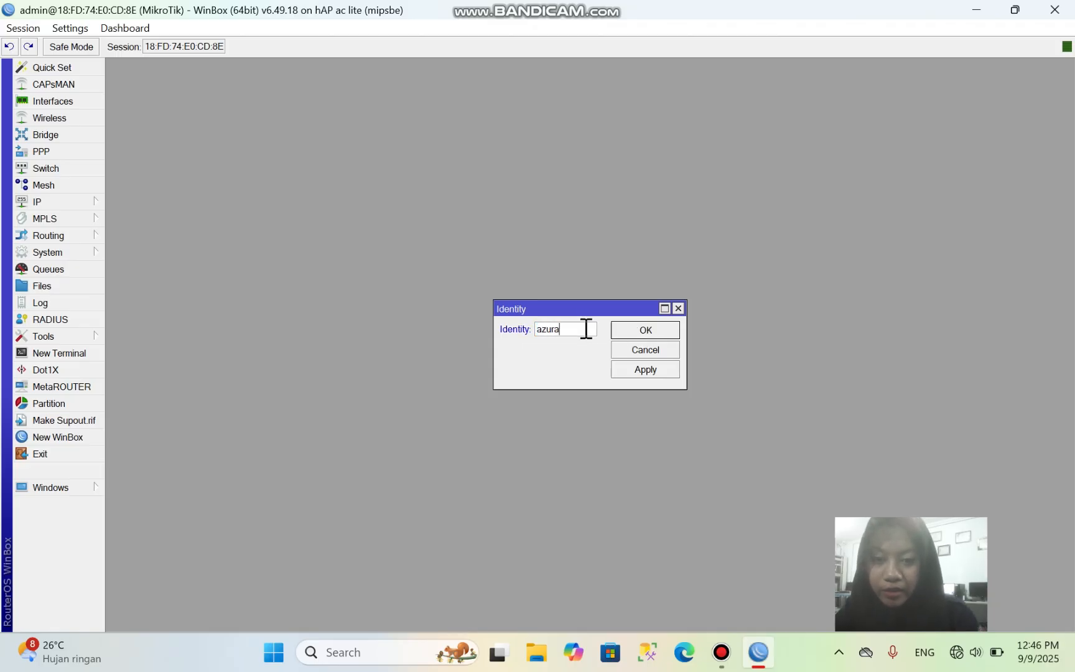
{"action": "left_click", "coordinate": [645, 372]}
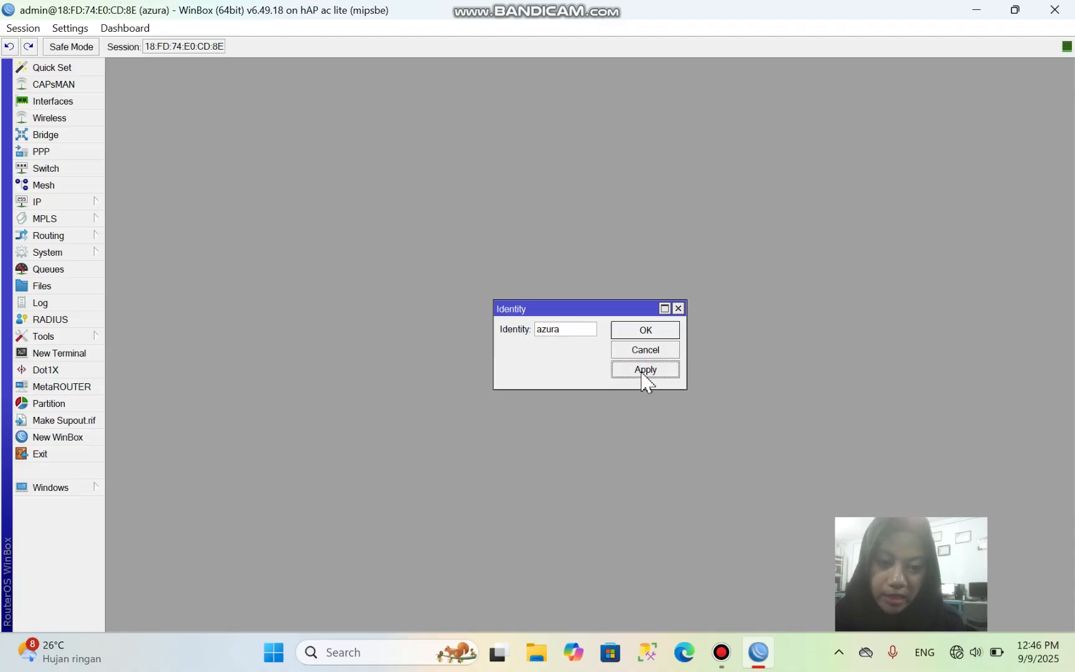
{"action": "left_click", "coordinate": [637, 330]}
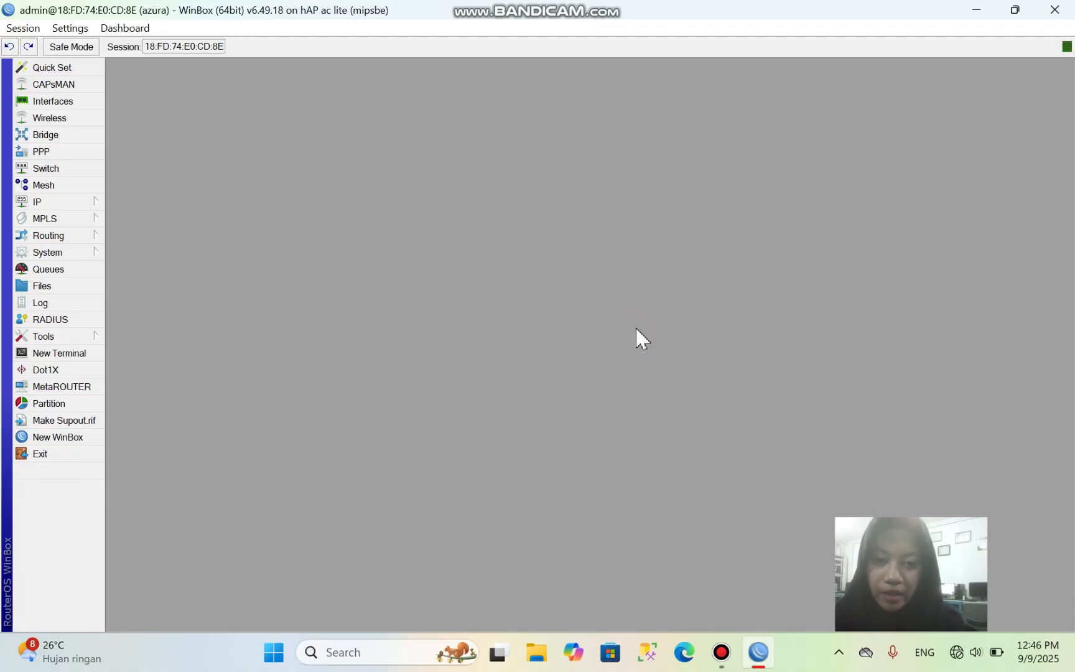
- Rename the ether1 interface to ether1_internet in the interface list
{"action": "left_click", "coordinate": [72, 102]}
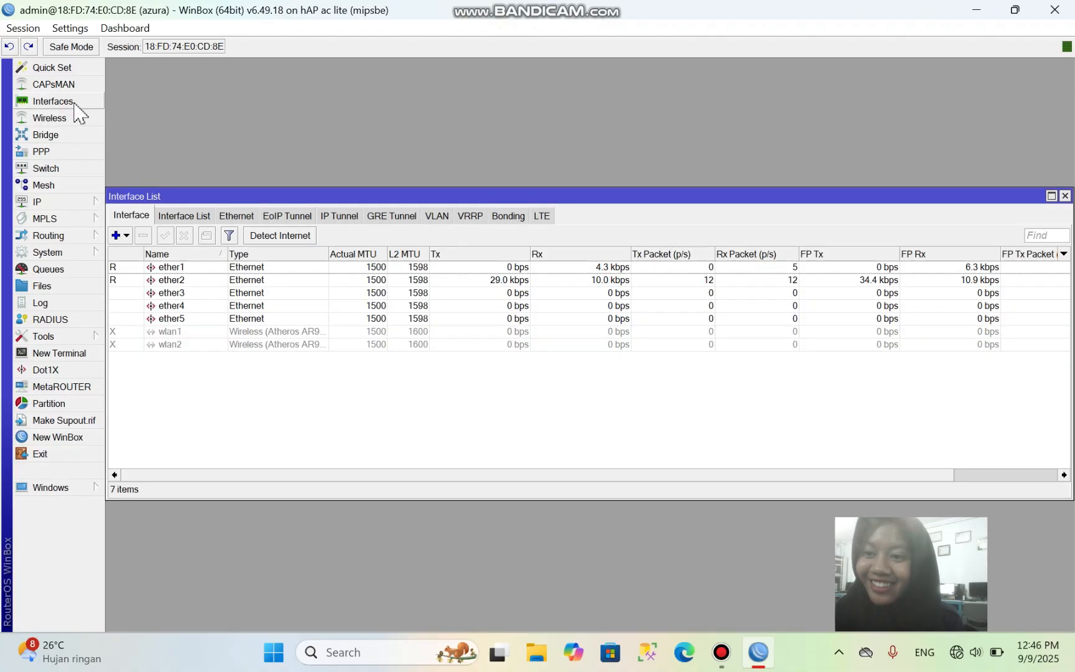
{"action": "left_click", "coordinate": [169, 269]}
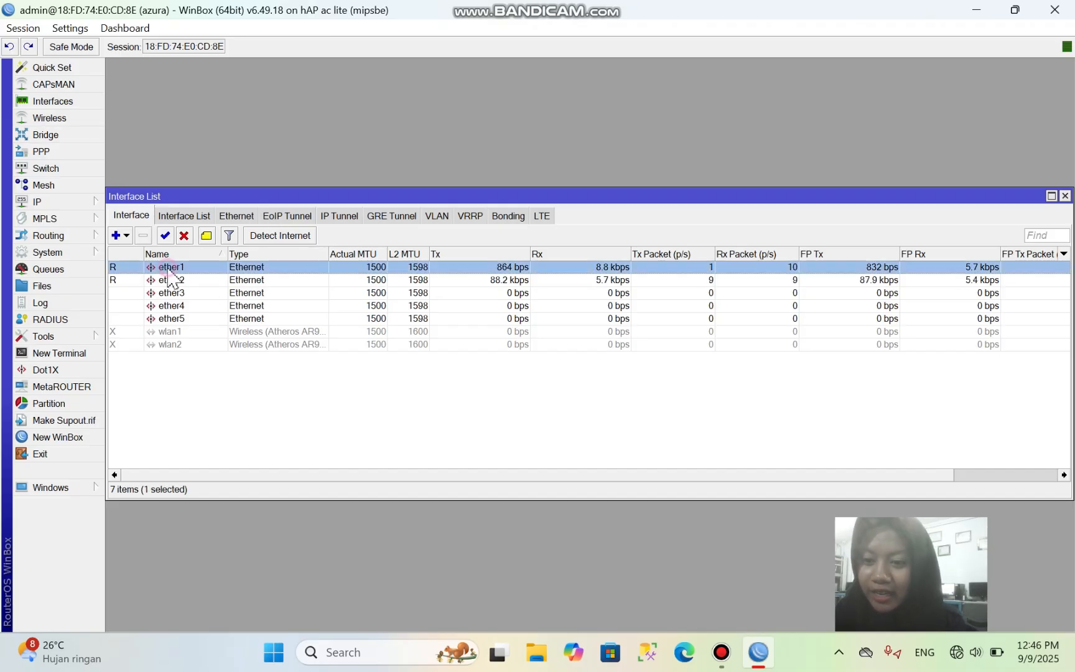
{"action": "double_click", "coordinate": [168, 270]}
{"action": "left_click", "coordinate": [555, 222]}
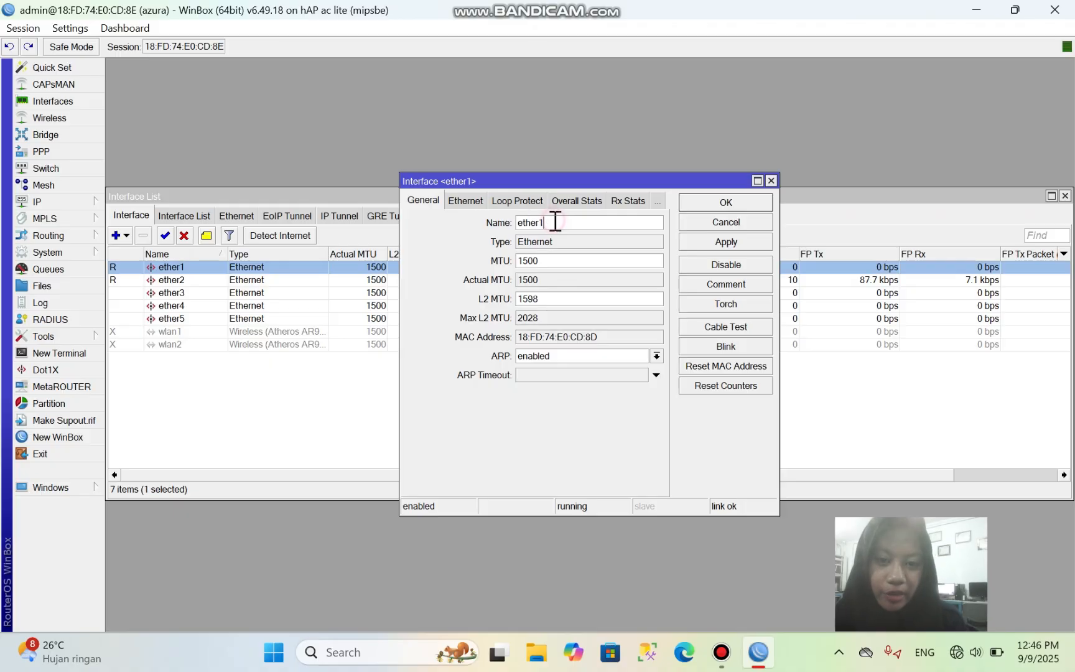
{"action": "type", "text": "_"}
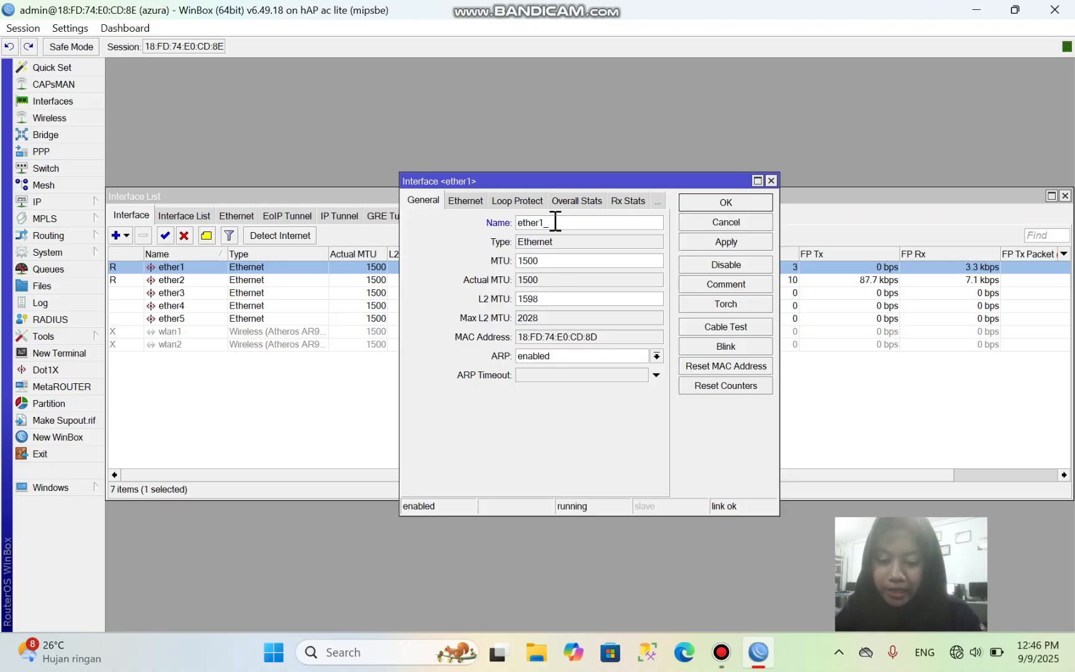
{"action": "type", "text": "i"}
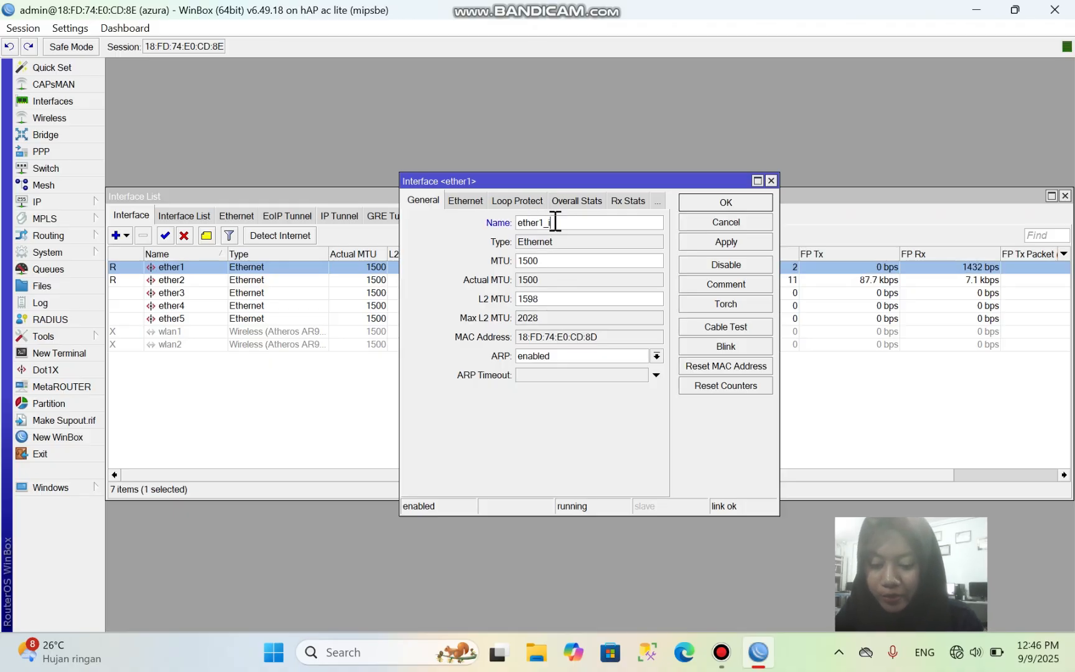
{"action": "type", "text": "nternet"}
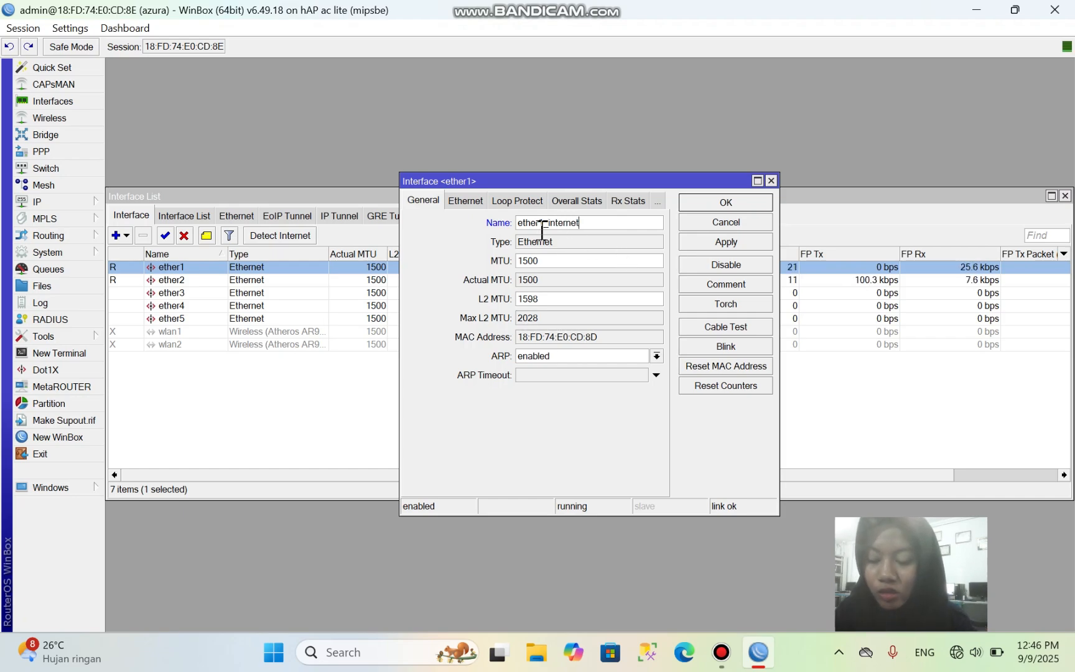
{"action": "left_click", "coordinate": [737, 242]}
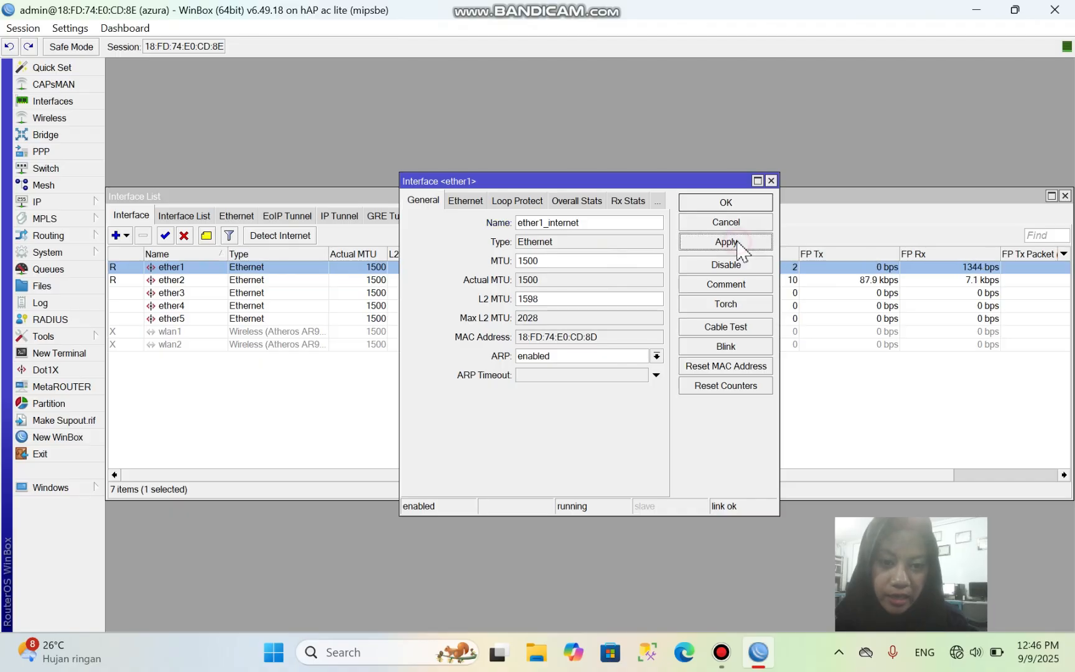
{"action": "left_click", "coordinate": [725, 197]}
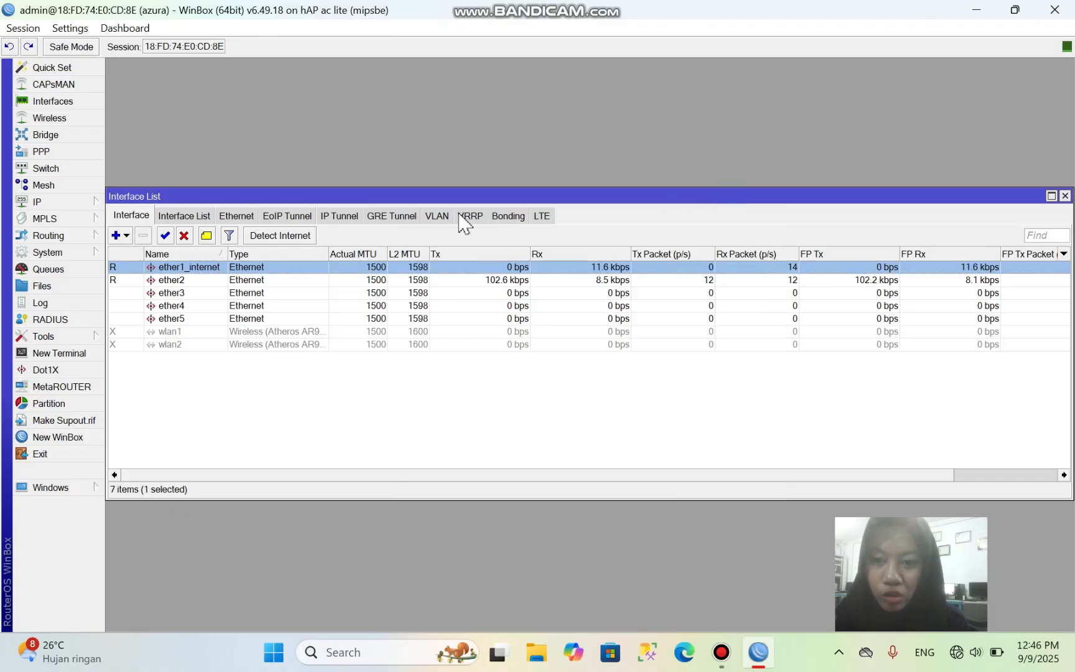
- Rename the ether2 interface to ether2_lan and save the change
{"action": "left_click", "coordinate": [164, 283]}
{"action": "double_click", "coordinate": [164, 284]}
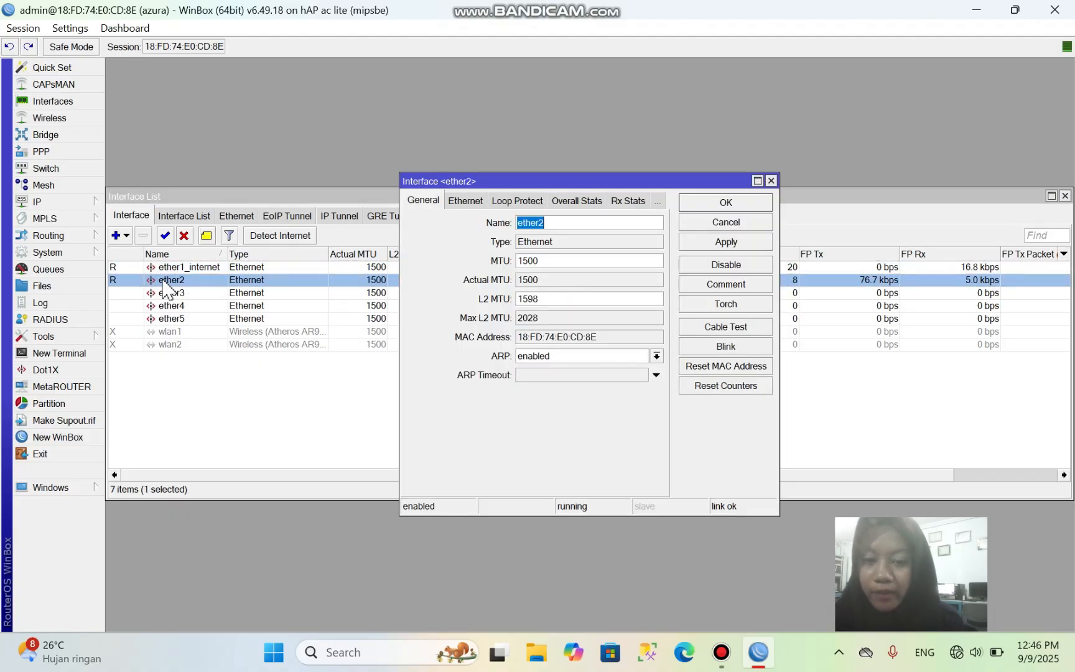
{"action": "left_click", "coordinate": [556, 227]}
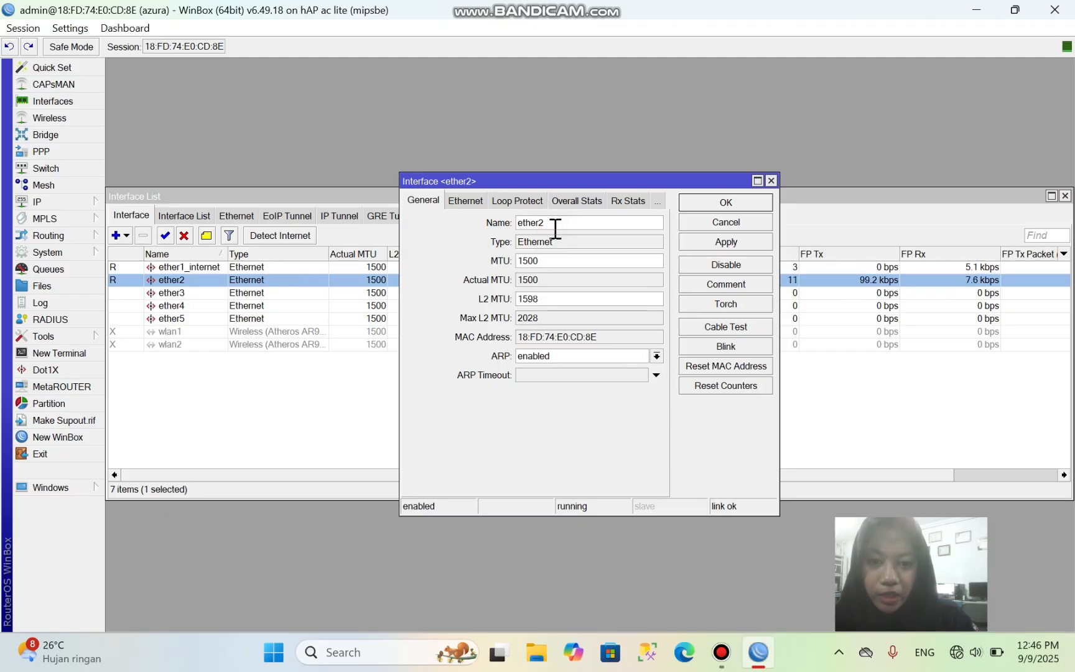
{"action": "type", "text": "_lan"}
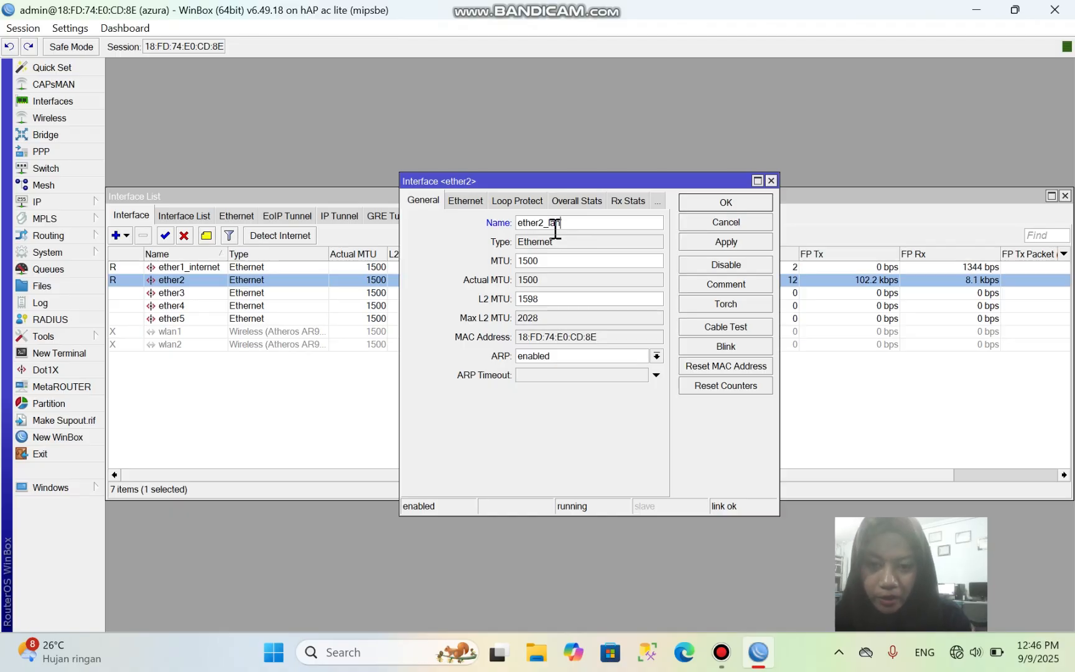
{"action": "left_click", "coordinate": [696, 242]}
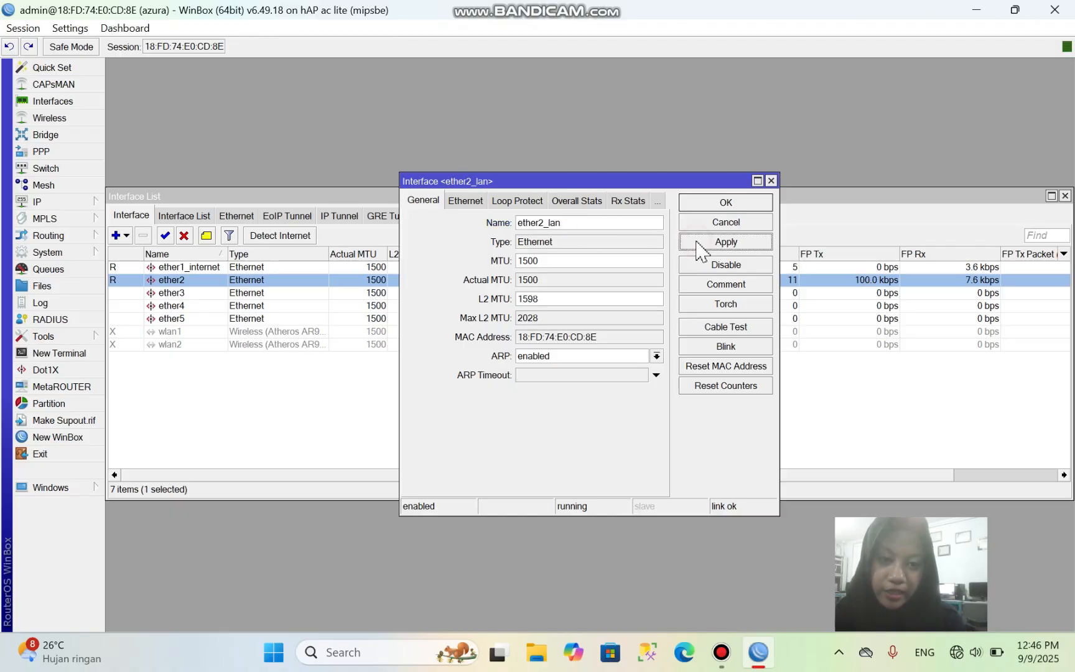
{"action": "left_click", "coordinate": [706, 202]}
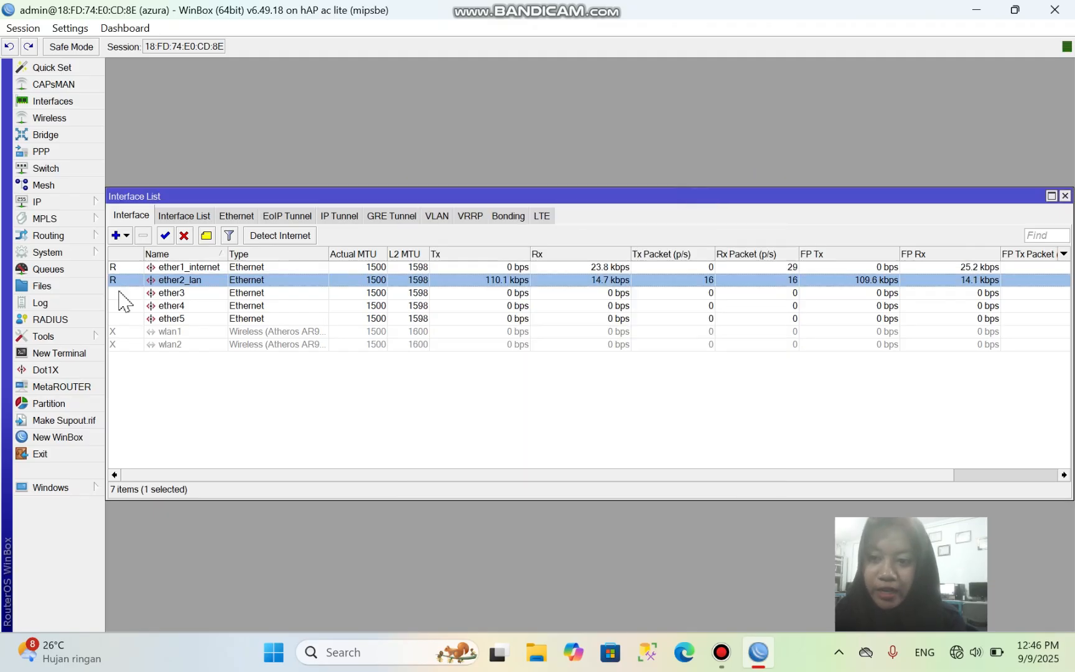
- Rename the ether3 interface to ether3_voucher and save the change
{"action": "double_click", "coordinate": [174, 294]}
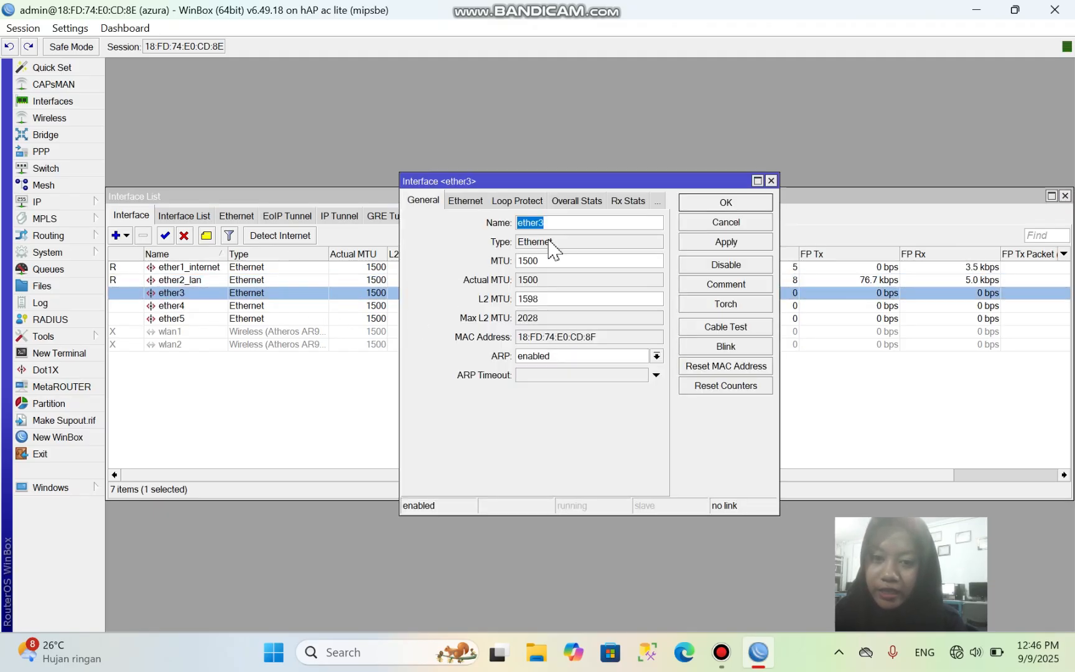
{"action": "left_click", "coordinate": [565, 222]}
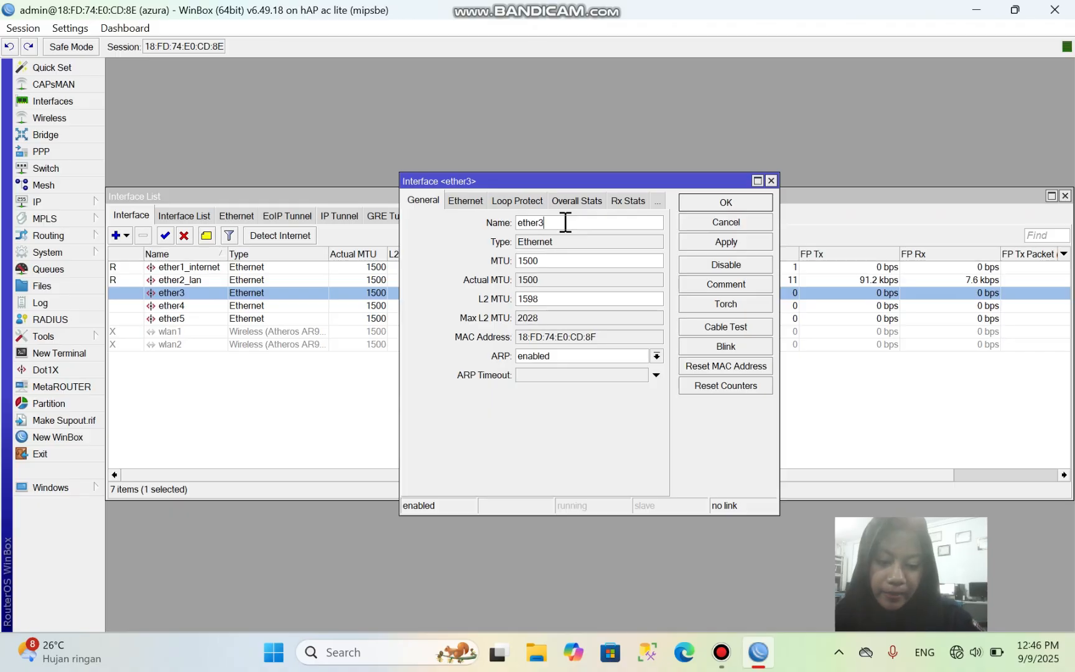
{"action": "type", "text": "V"}
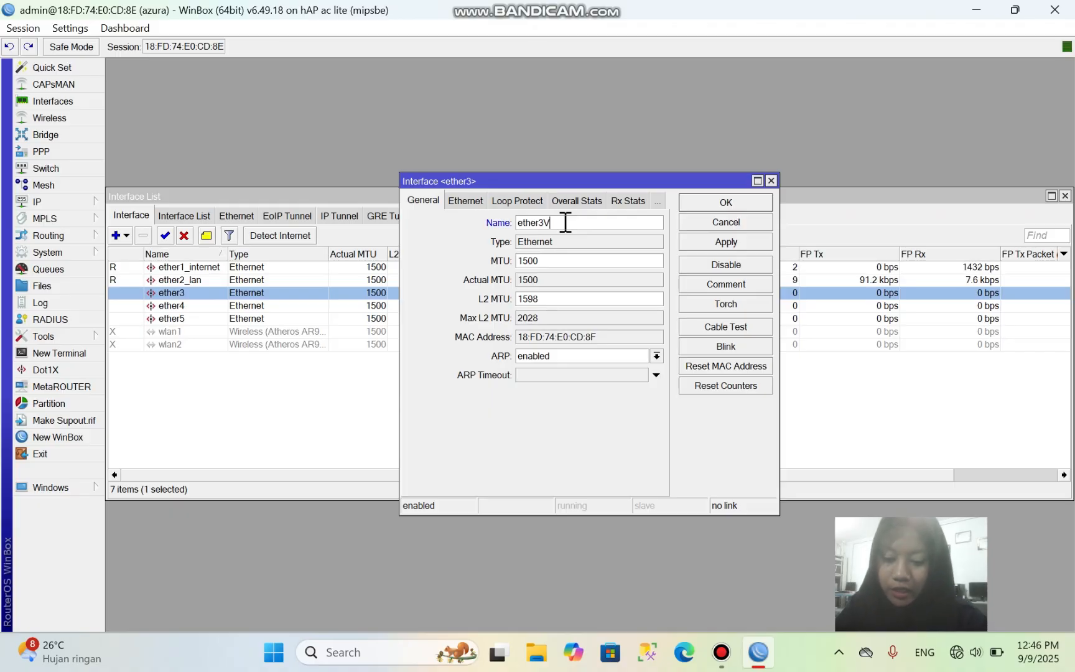
{"action": "type", "text": "Oucher"}
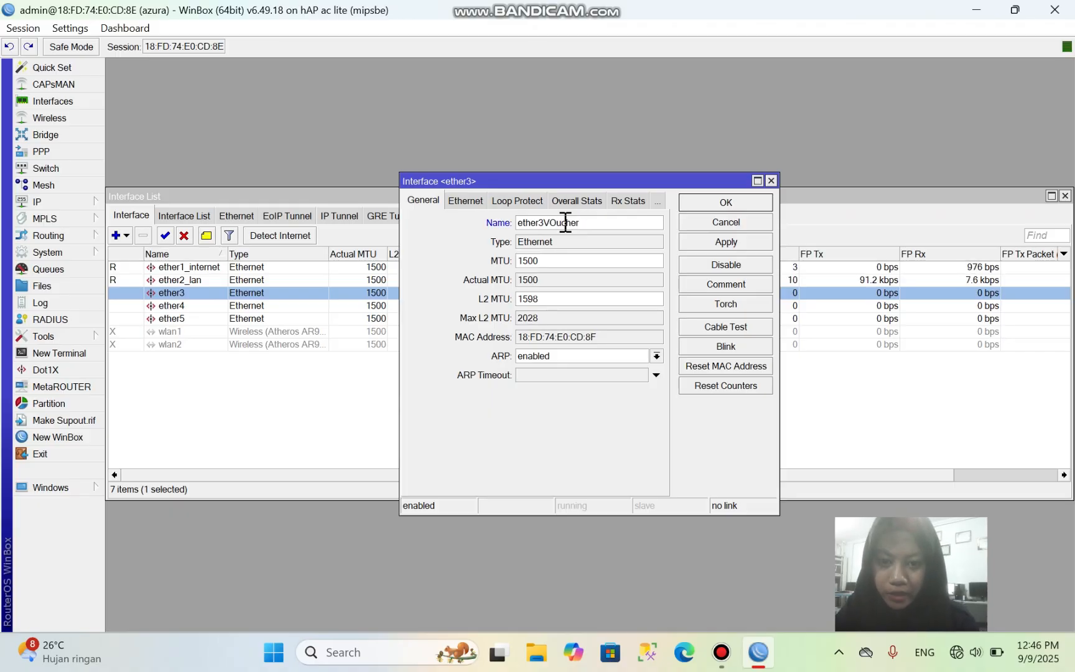
{"action": "key", "text": "BackSpace"}
{"action": "key", "text": "BackSpace"}
{"action": "key", "text": "BackSpace"}
{"action": "key", "text": "BackSpace"}
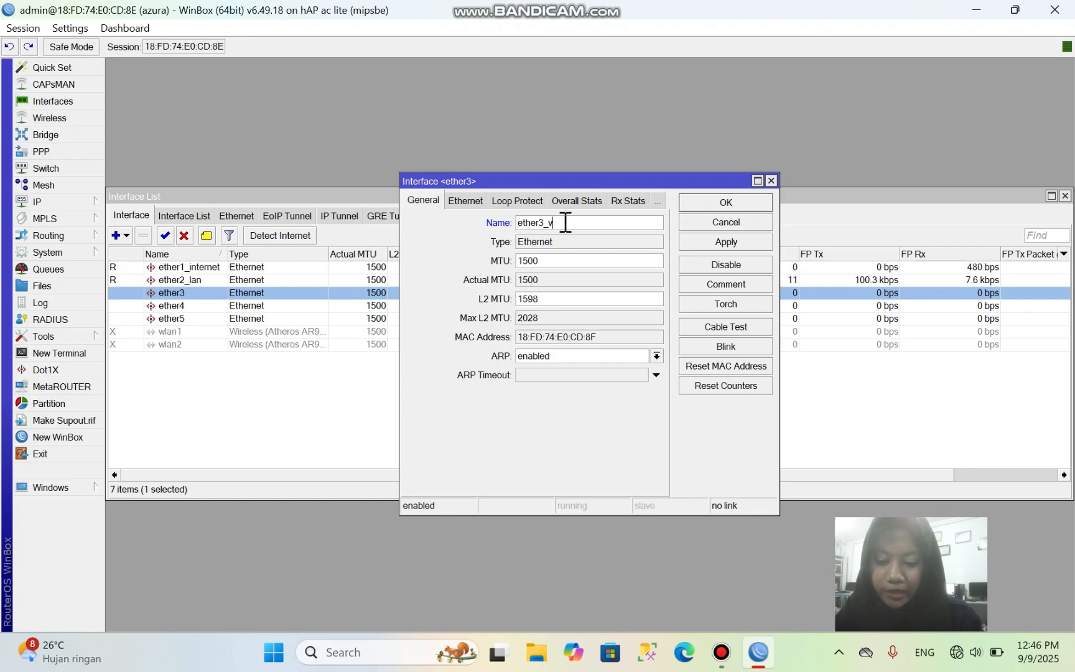
{"action": "type", "text": "her"}
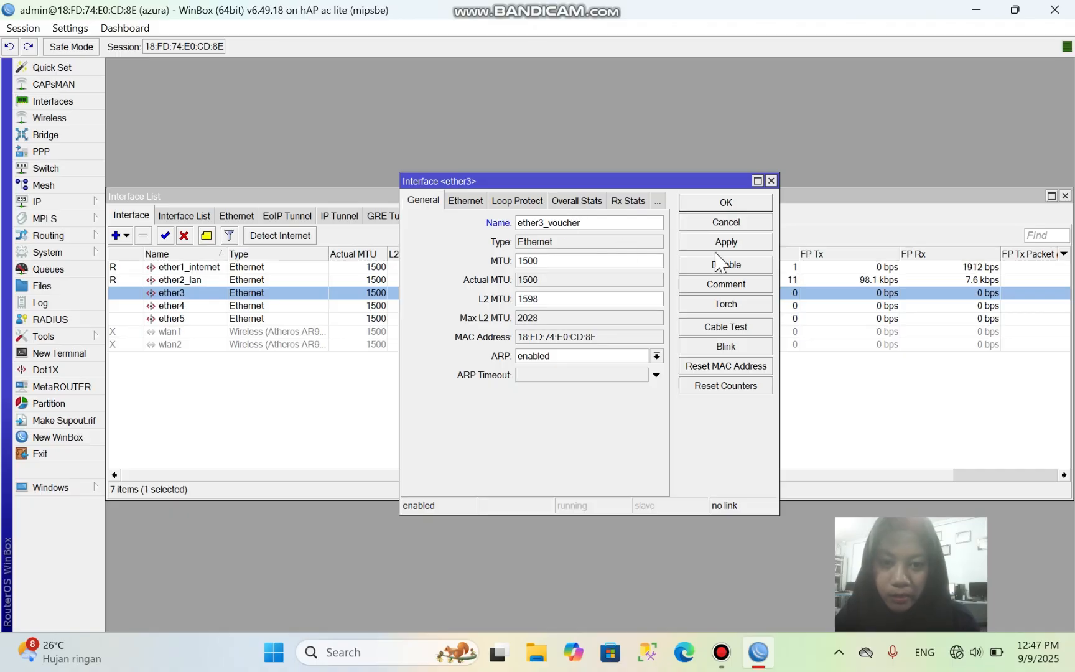
{"action": "left_click", "coordinate": [711, 247]}
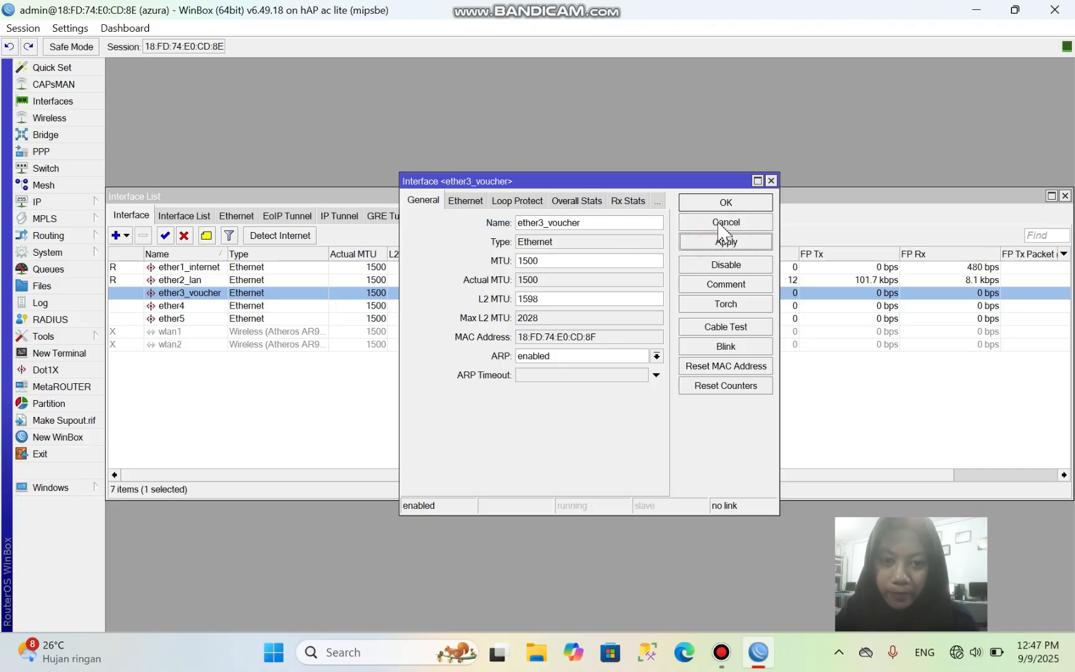
{"action": "left_click", "coordinate": [714, 202]}
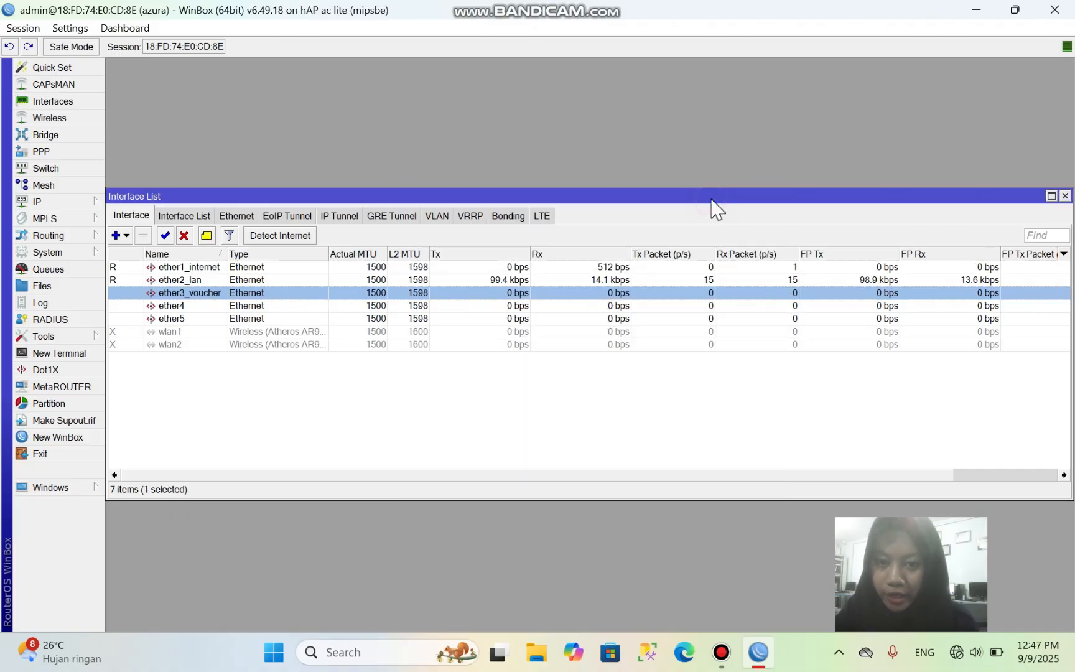
- Rename the ether4 interface to ether4_rumah and save the change
{"action": "double_click", "coordinate": [159, 306]}
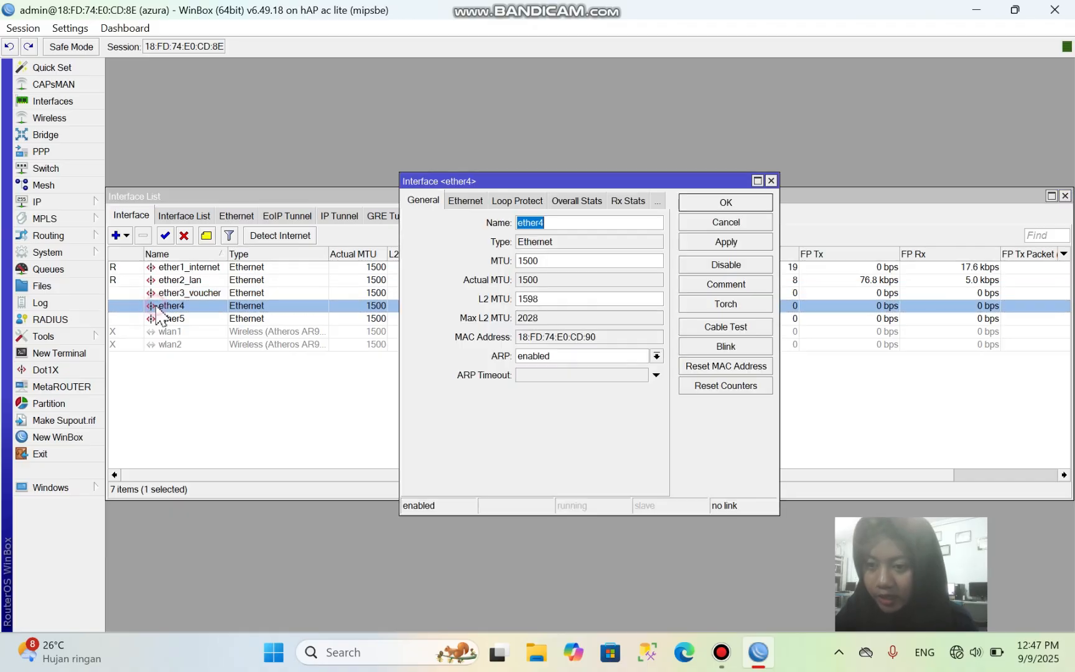
{"action": "left_click", "coordinate": [551, 223]}
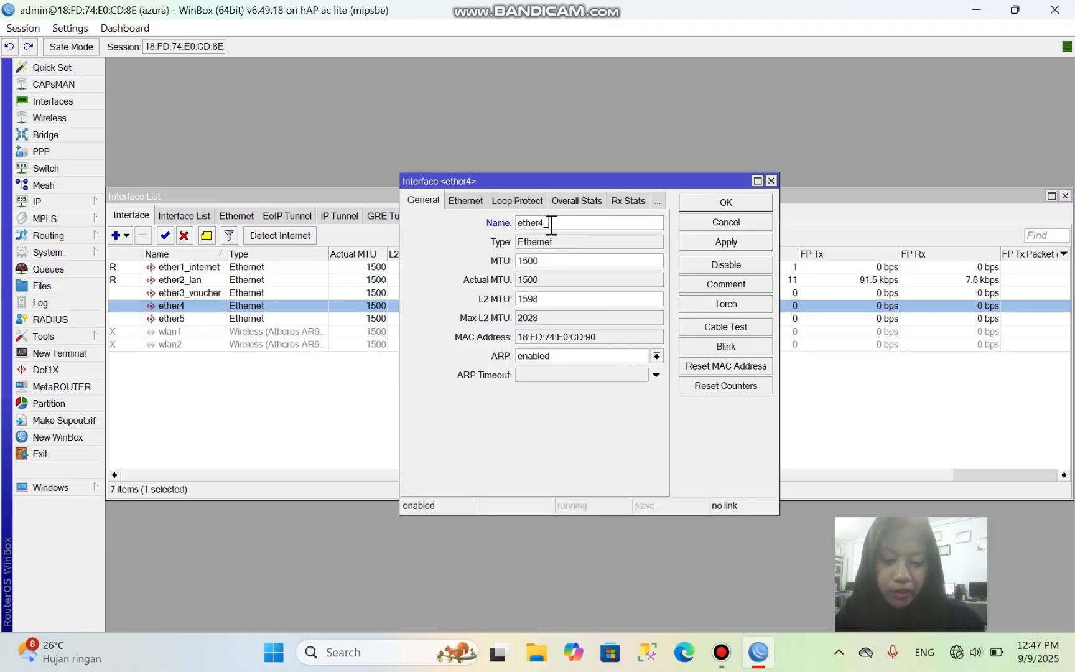
{"action": "type", "text": "lu"}
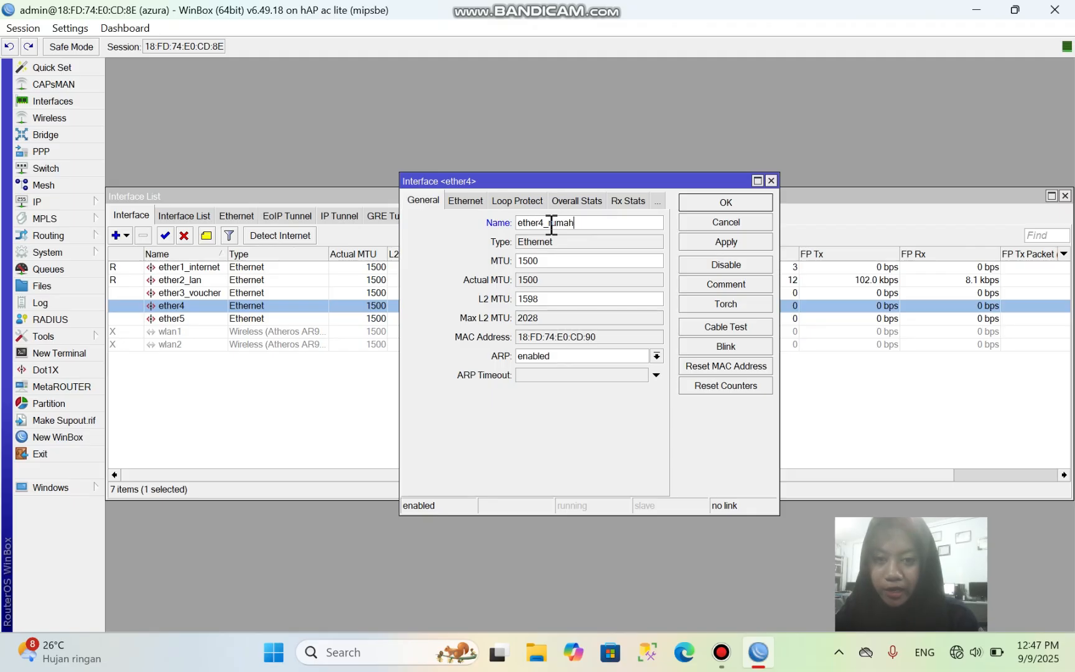
{"action": "left_click", "coordinate": [719, 246]}
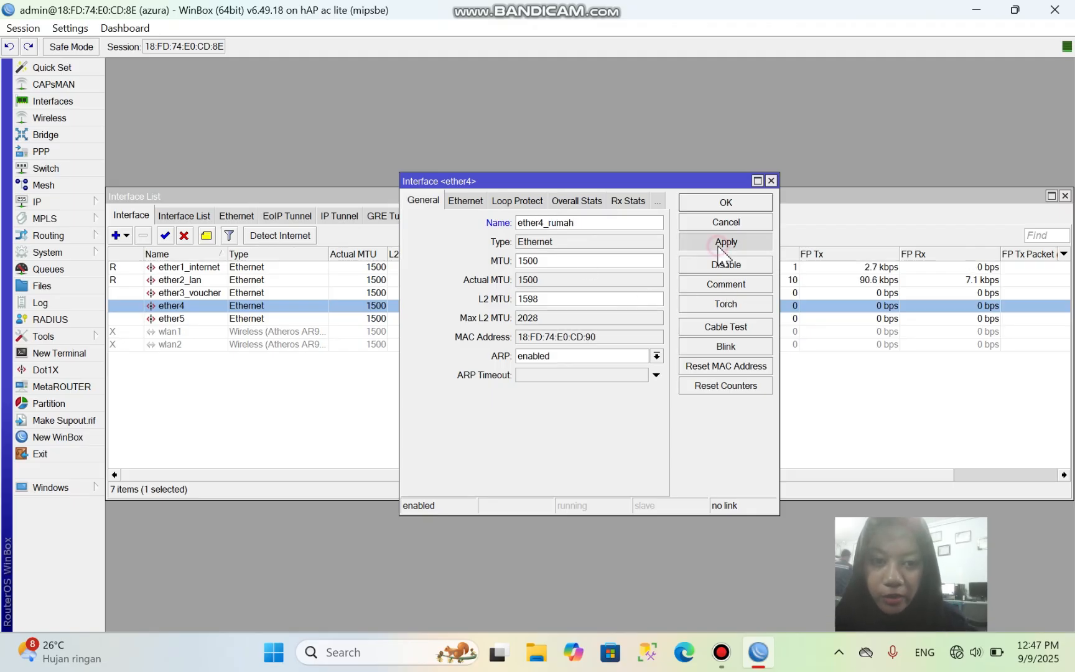
{"action": "left_click", "coordinate": [714, 203]}
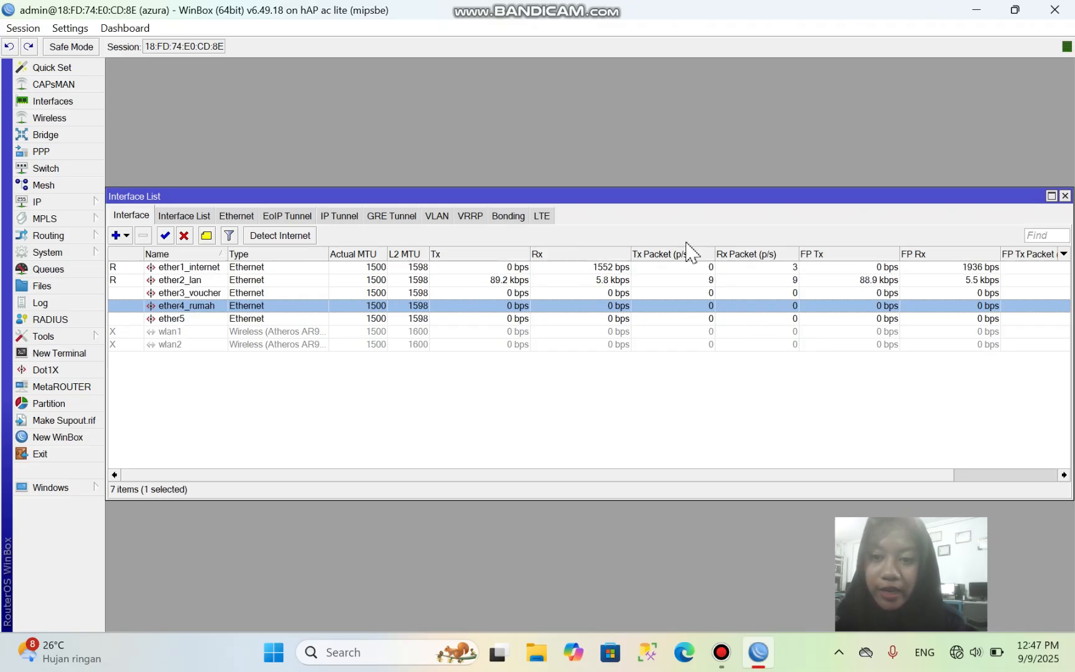
- Close the interface list and enter 8.8.8.8 as the first server in the router's DNS settings
{"action": "left_click", "coordinate": [1065, 197]}
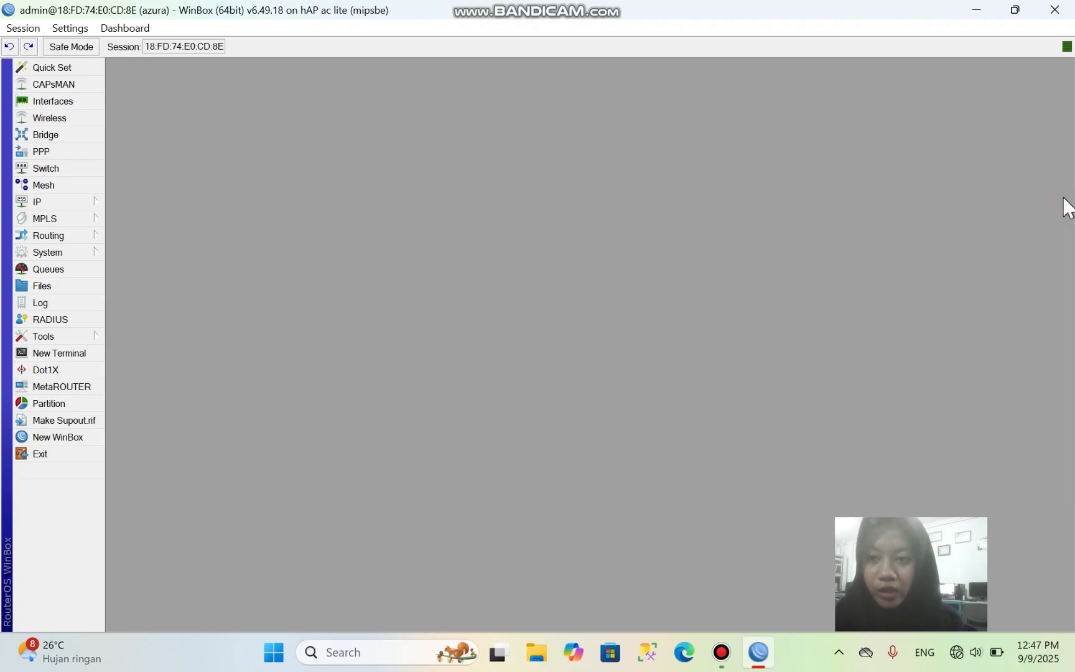
{"action": "left_click", "coordinate": [102, 201]}
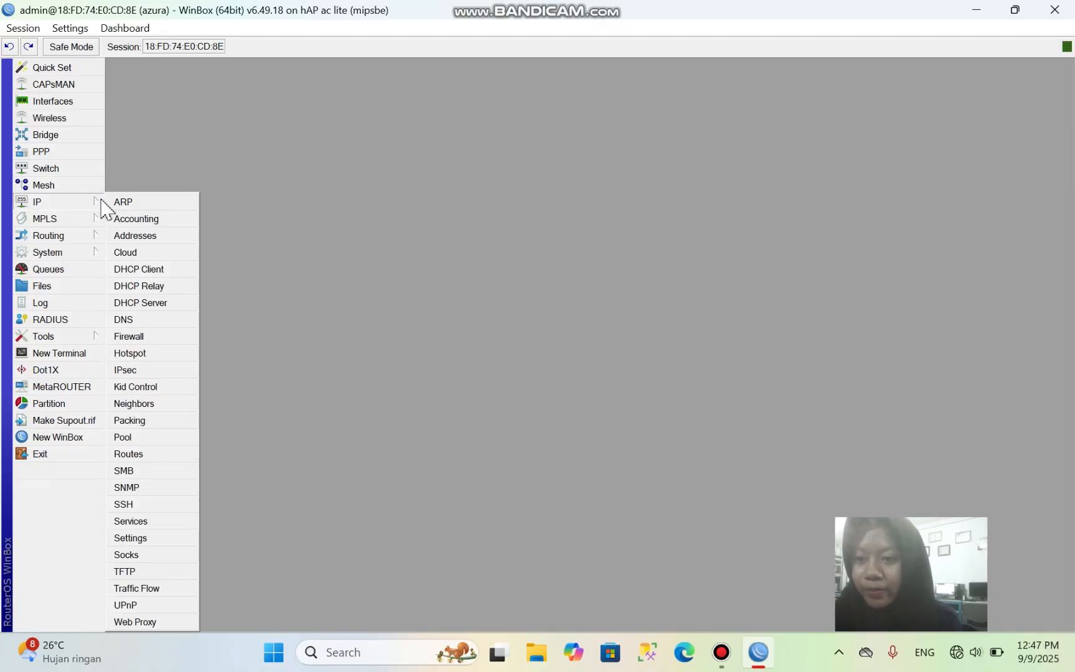
{"action": "left_click", "coordinate": [126, 321]}
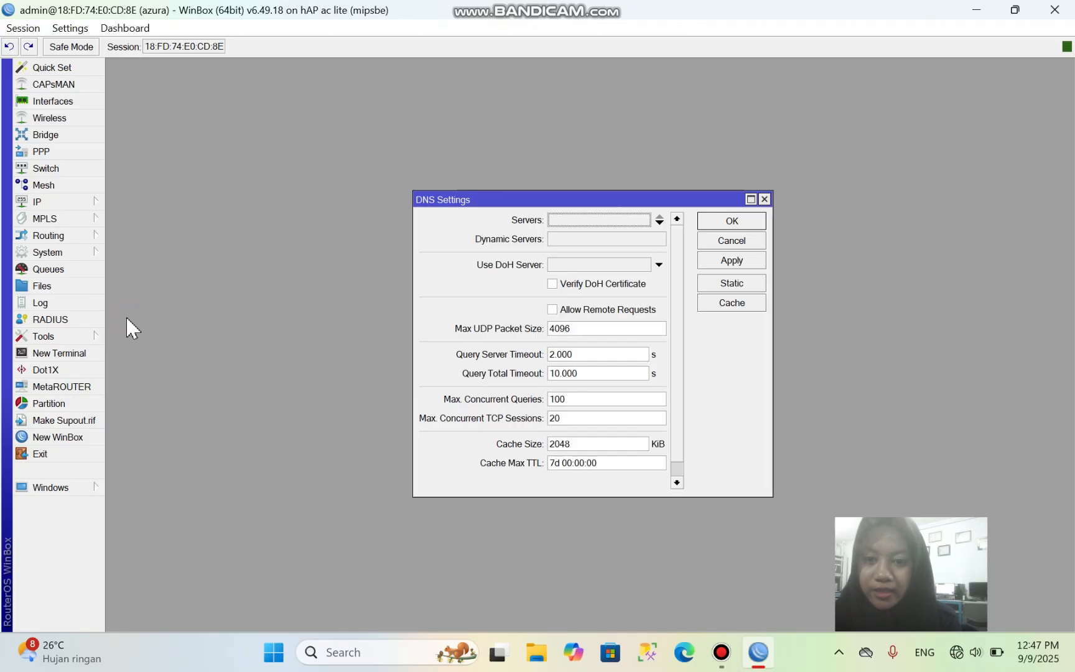
{"action": "left_click", "coordinate": [574, 219]}
{"action": "key", "text": "BackSpace"}
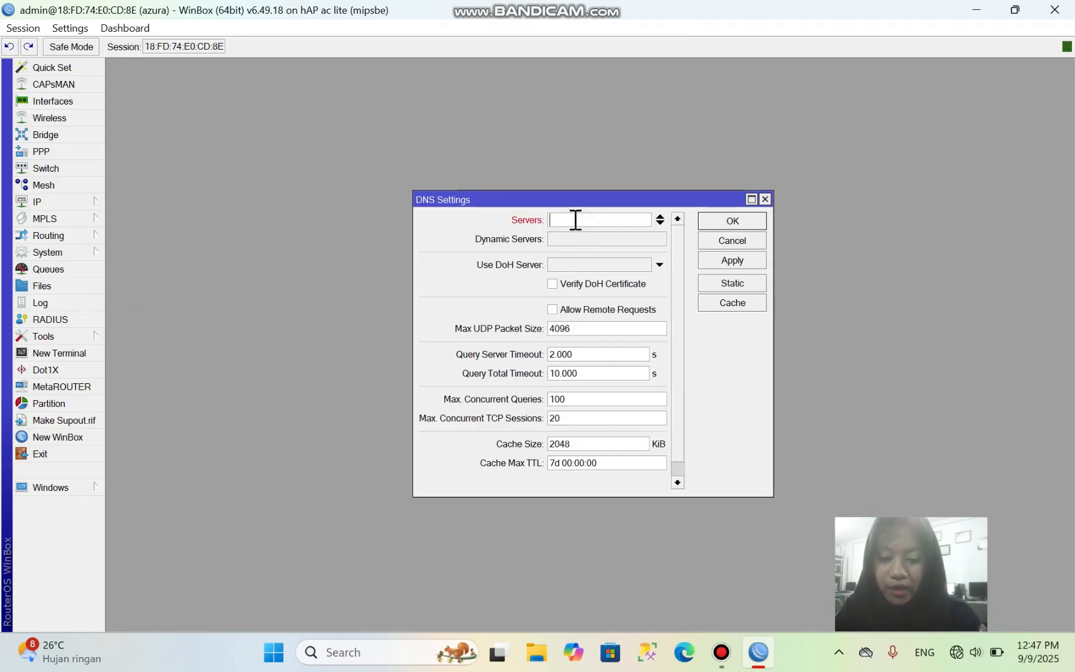
{"action": "type", "text": "8.8."}
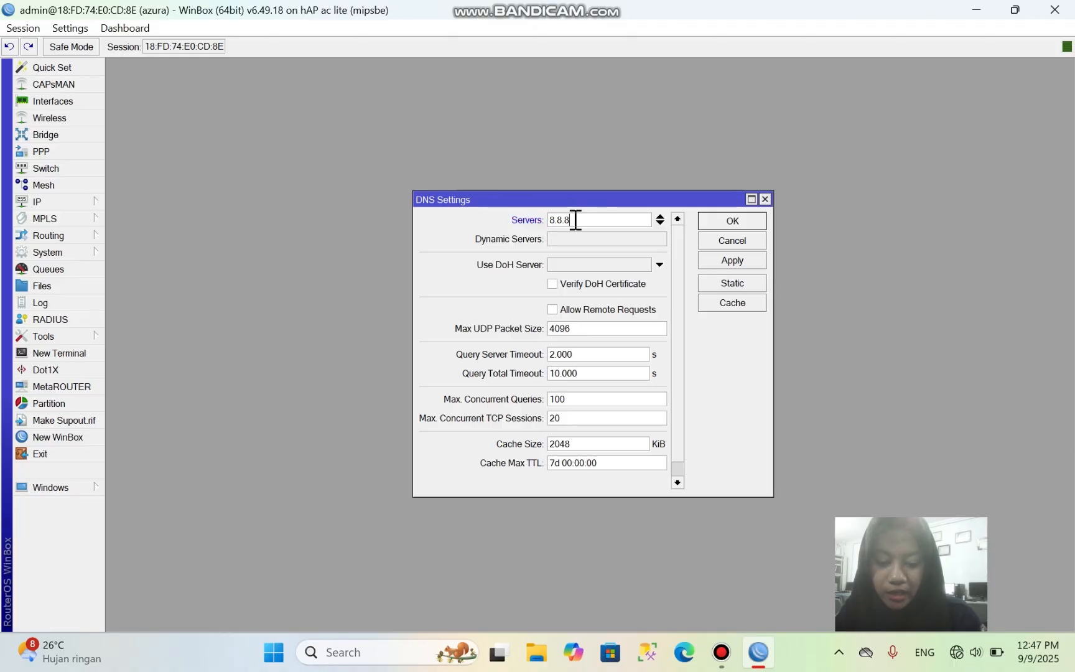
{"action": "type", "text": "8"}
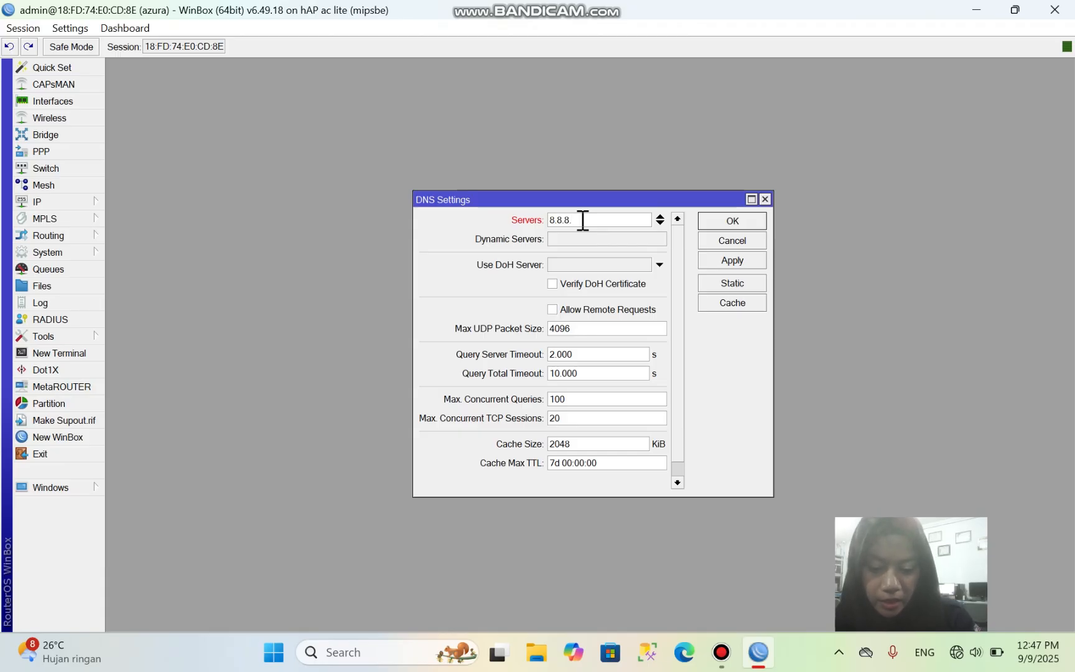
- Add 8.8.4.4 as the second DNS server and save the DNS settings
{"action": "left_click", "coordinate": [660, 223]}
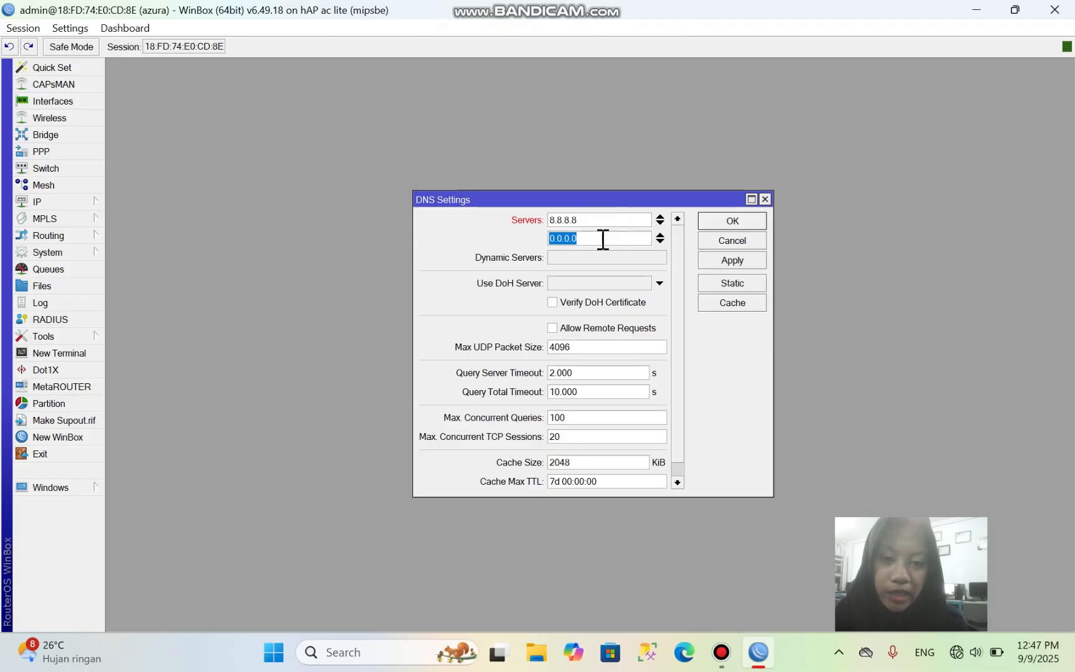
{"action": "left_click", "coordinate": [602, 239]}
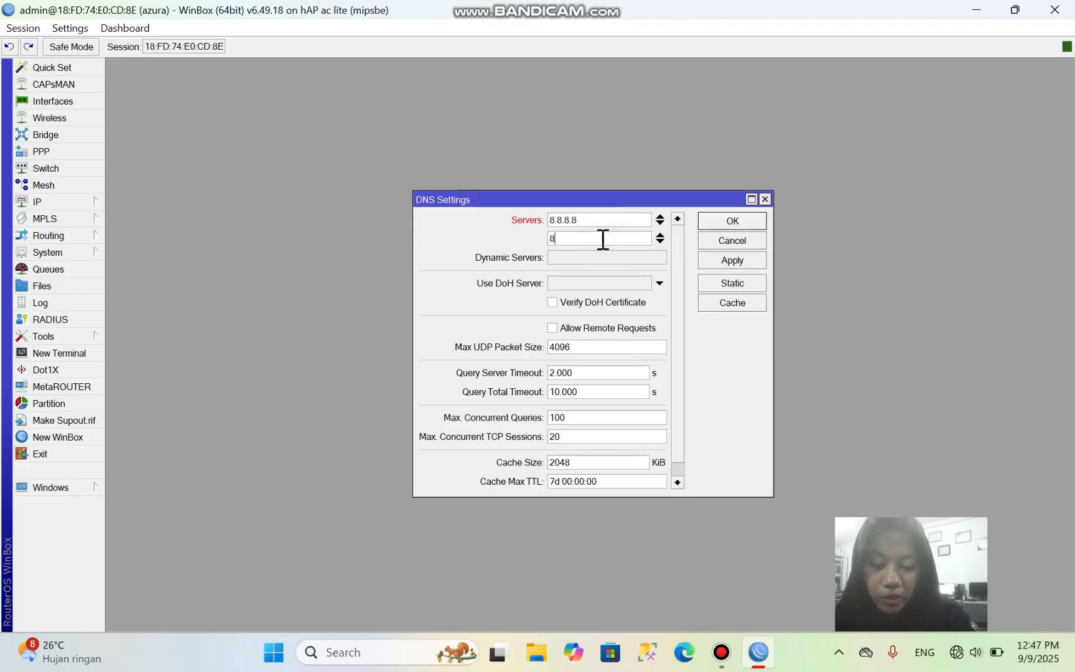
{"action": "type", "text": "8.8.4.4"}
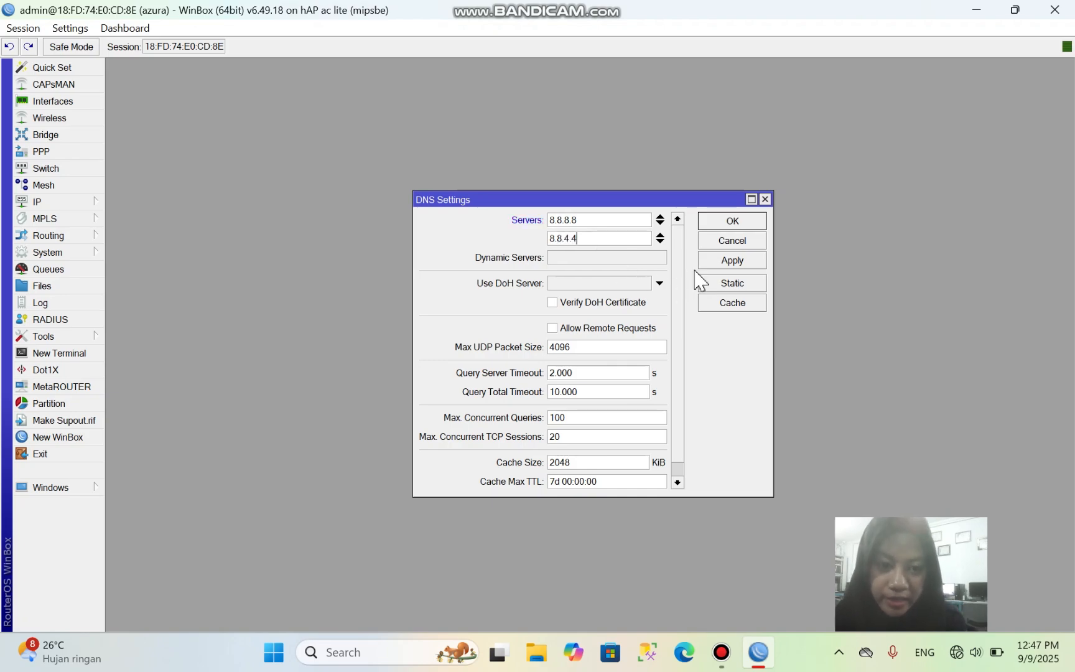
{"action": "left_click", "coordinate": [719, 260]}
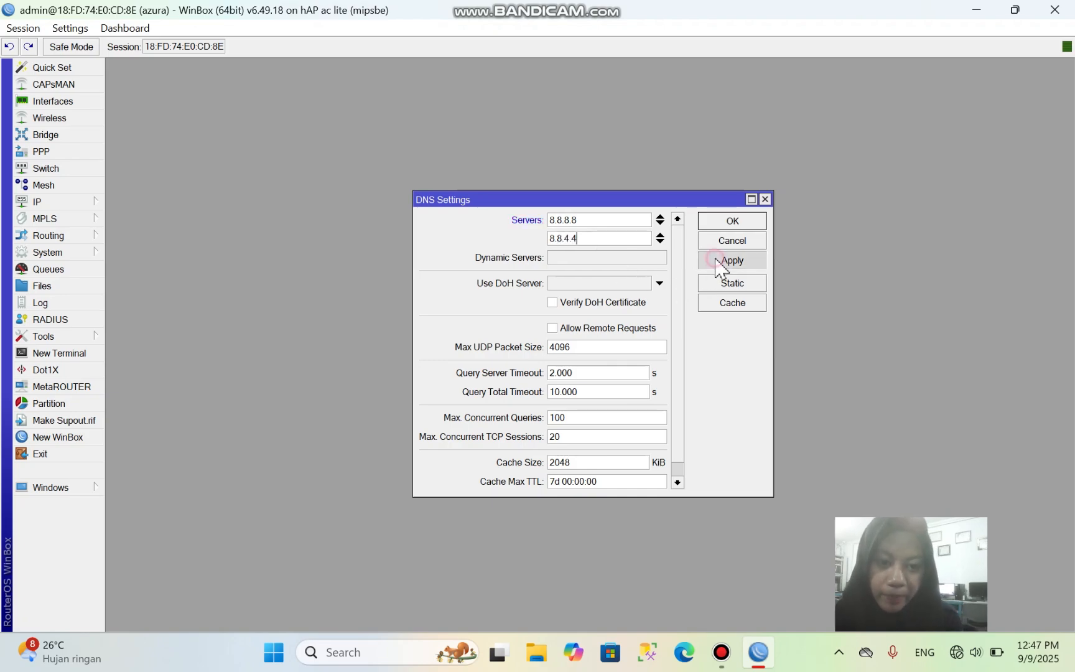
{"action": "left_click", "coordinate": [717, 224]}
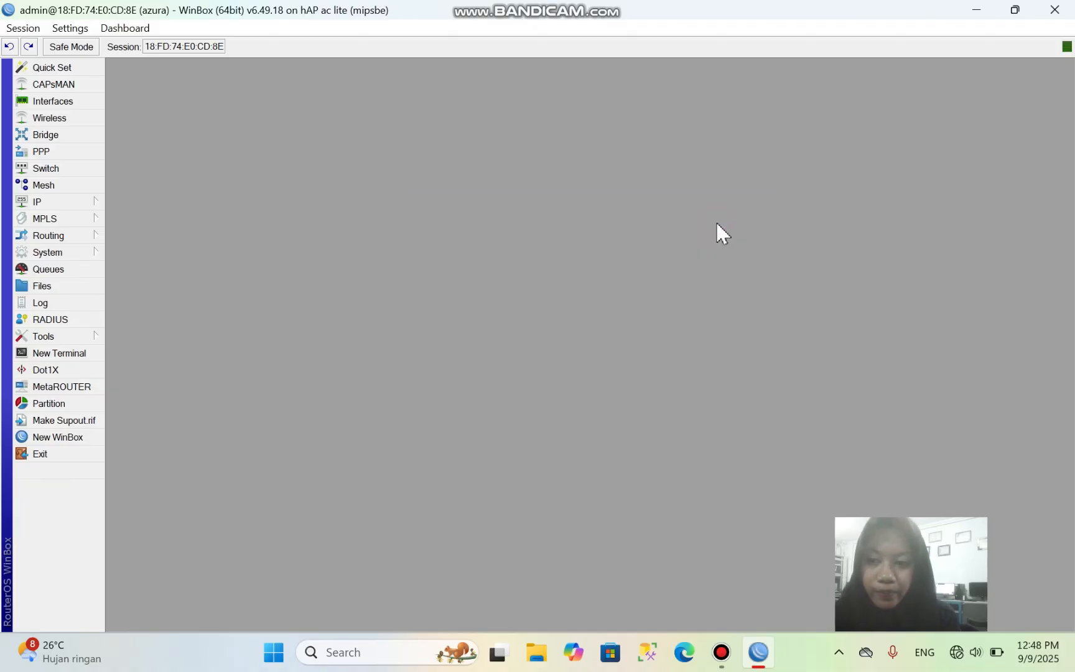
- Add a DHCP client on the ether1_internet interface, save it and close the DHCP client list
{"action": "left_click", "coordinate": [96, 200]}
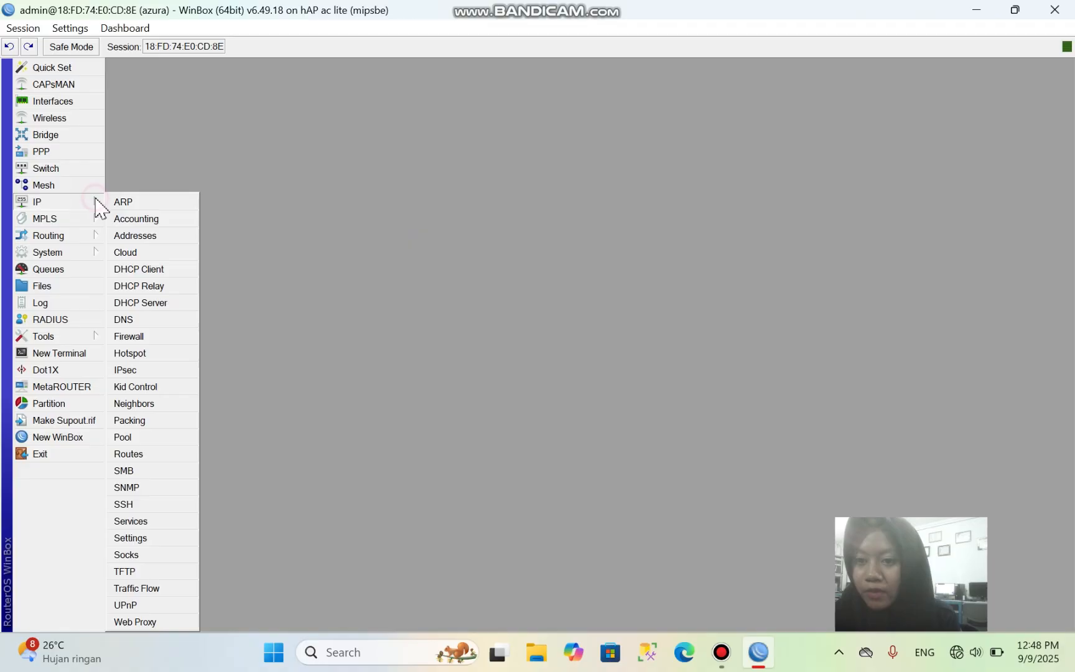
{"action": "left_click", "coordinate": [139, 269]}
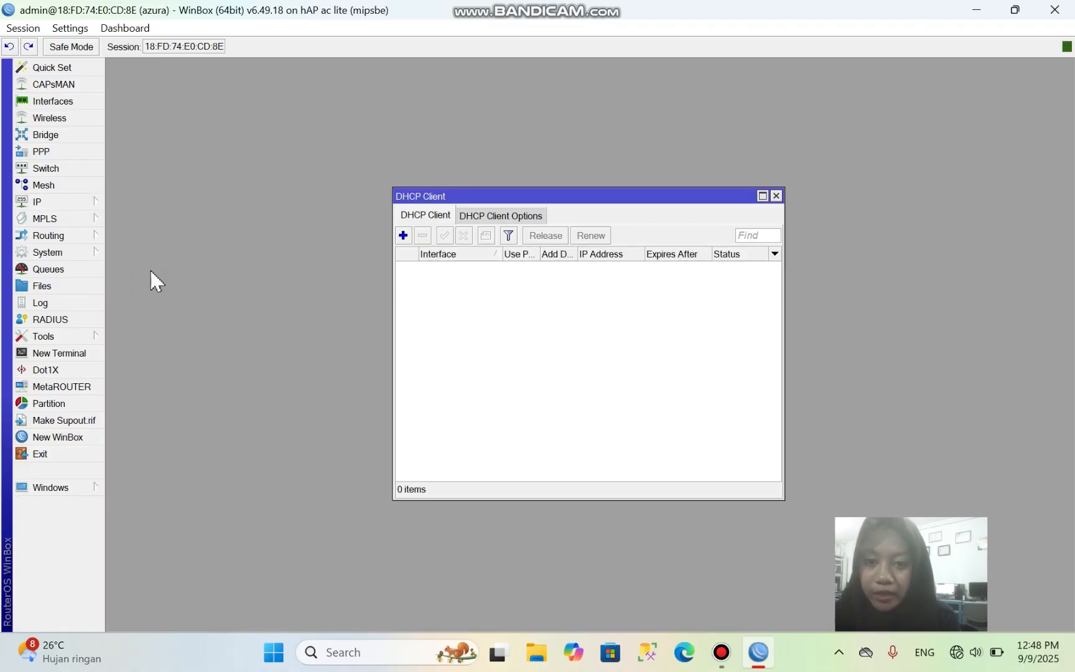
{"action": "left_click", "coordinate": [403, 235]}
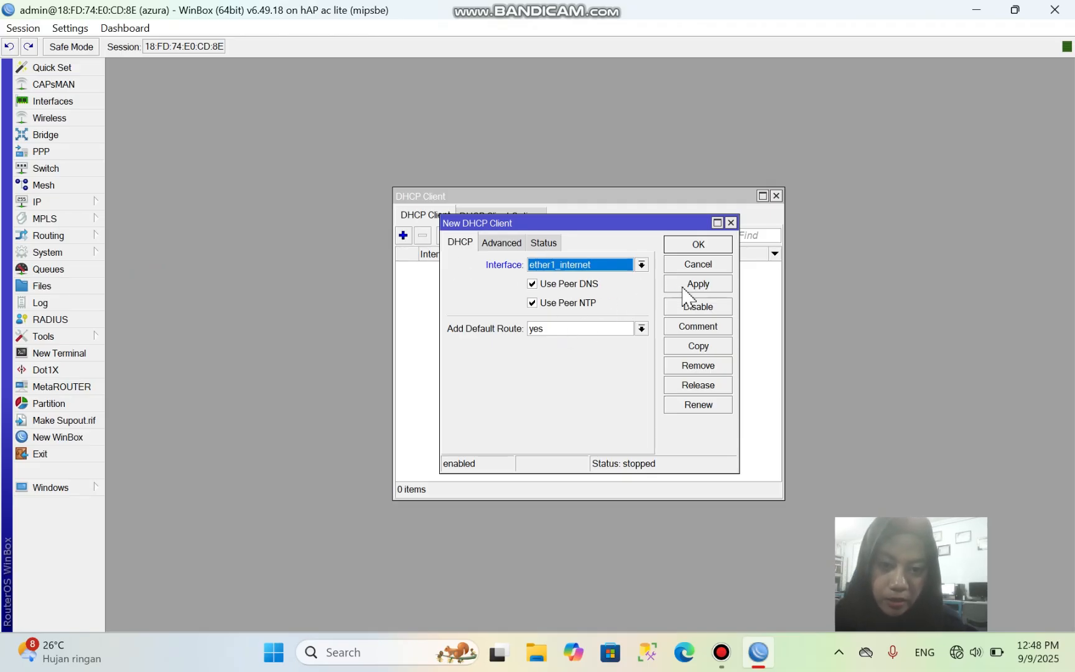
{"action": "left_click", "coordinate": [596, 267]}
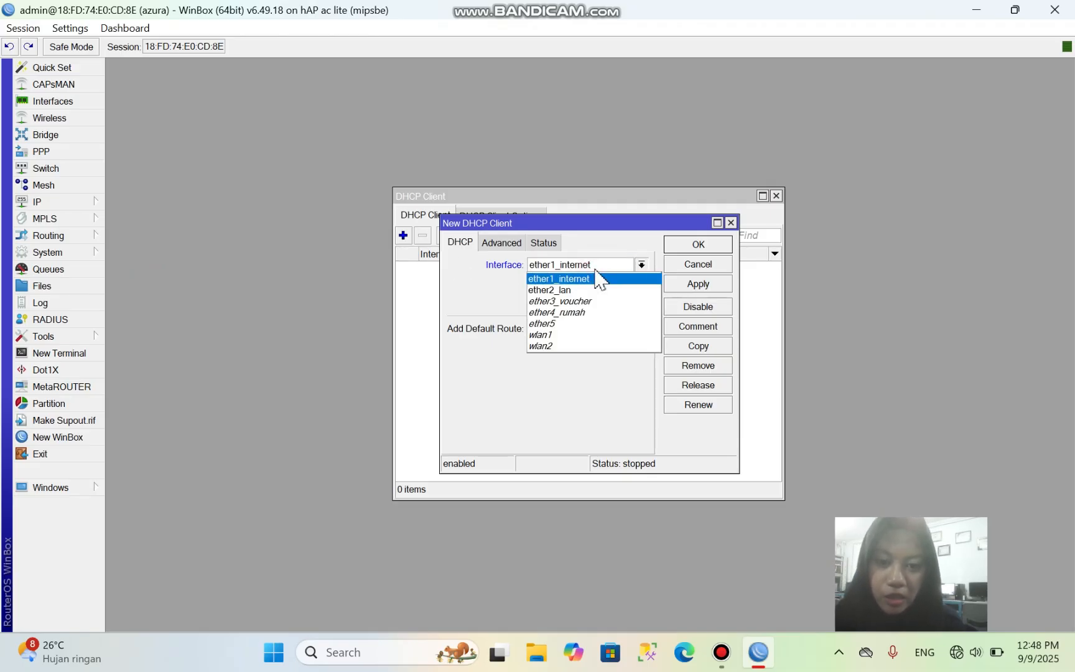
{"action": "left_click", "coordinate": [596, 277]}
{"action": "left_click", "coordinate": [694, 286]}
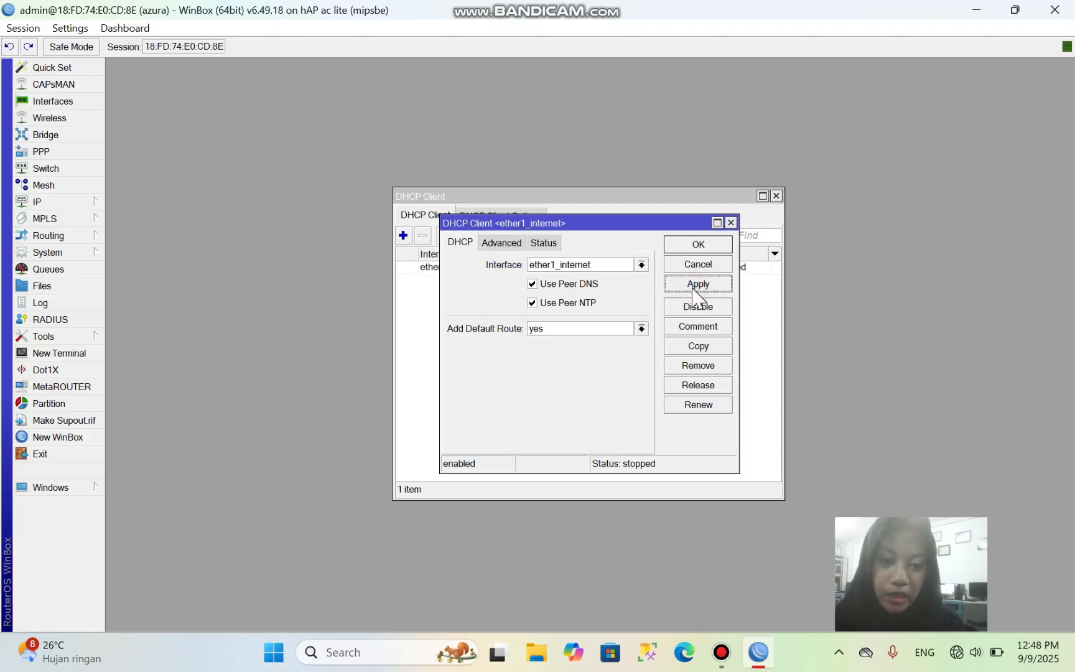
{"action": "left_click", "coordinate": [687, 247]}
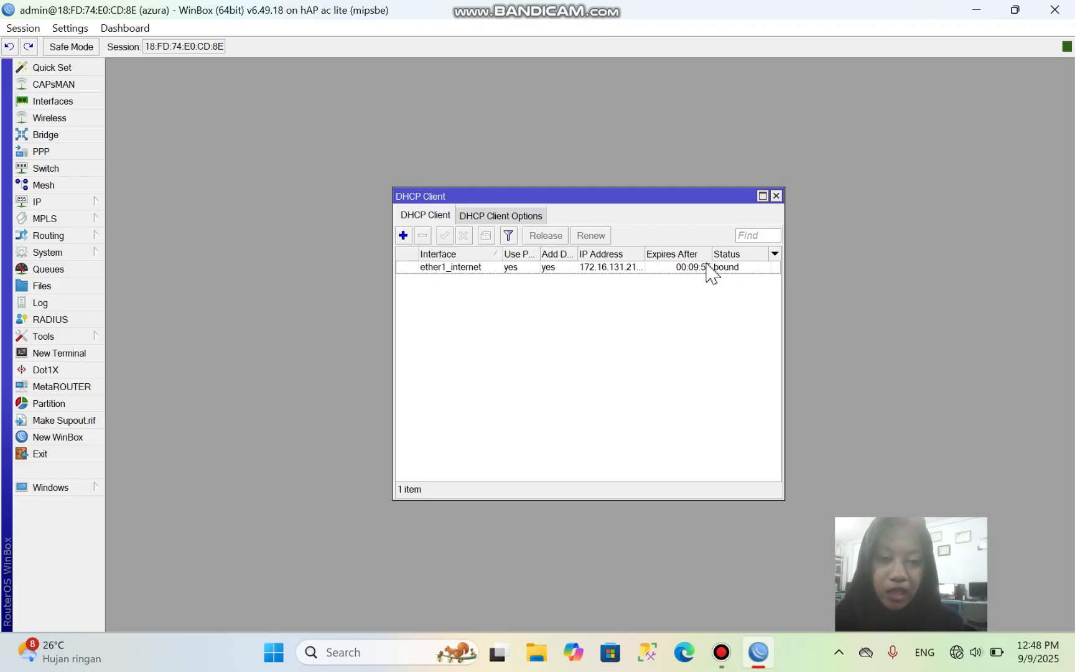
{"action": "left_click", "coordinate": [776, 198]}
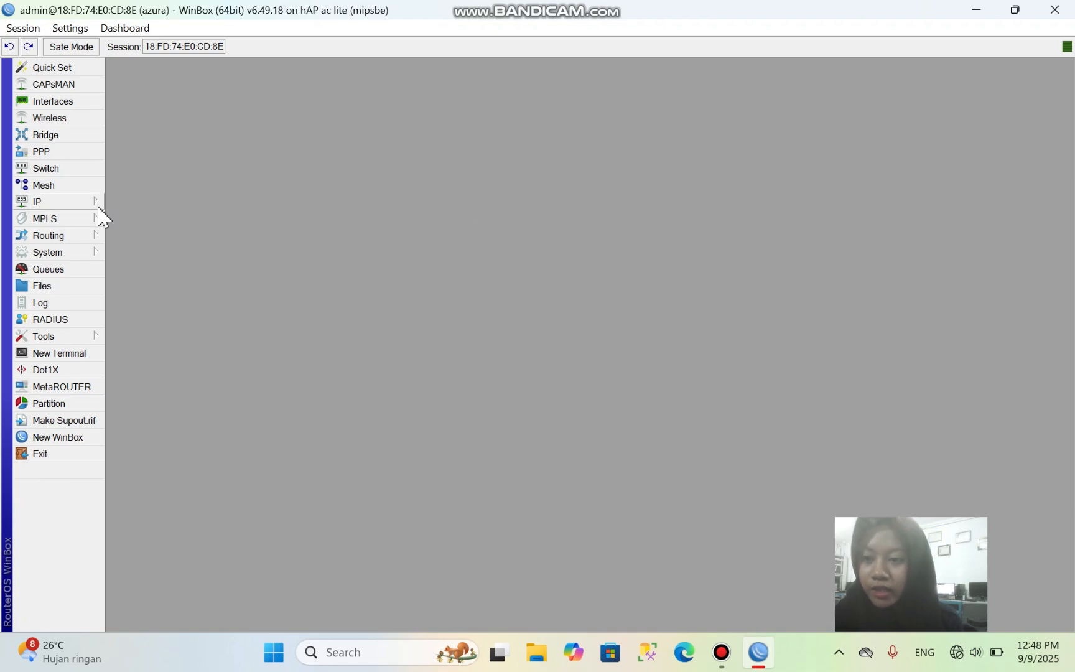
- Open a new terminal, log in as admin with the account password and decline viewing the software license
{"action": "left_click", "coordinate": [94, 202]}
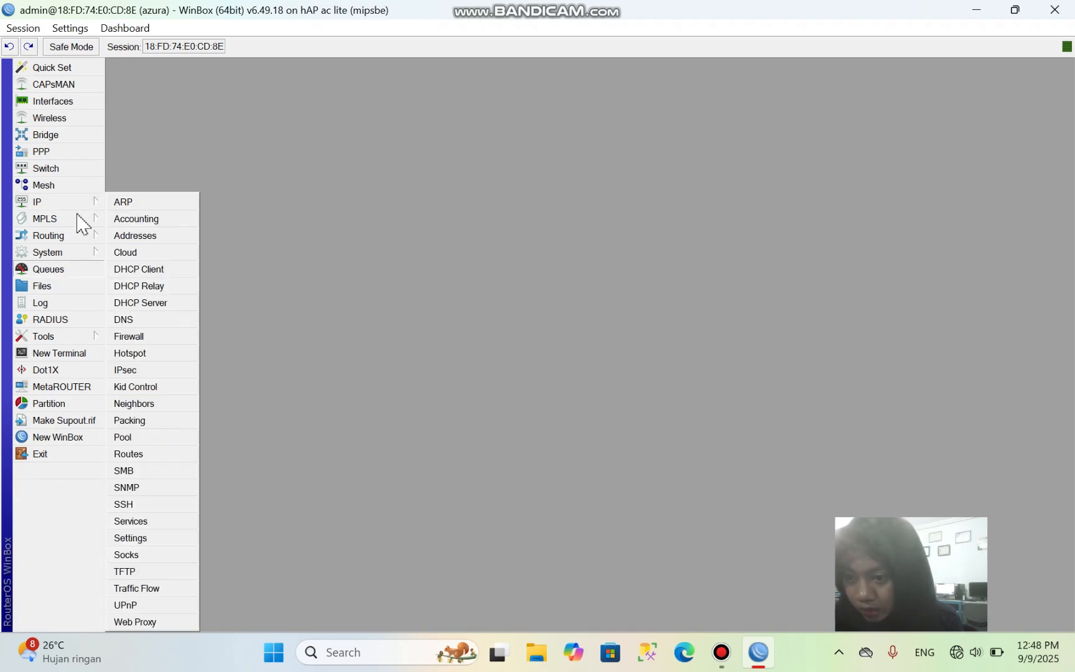
{"action": "left_click", "coordinate": [75, 359]}
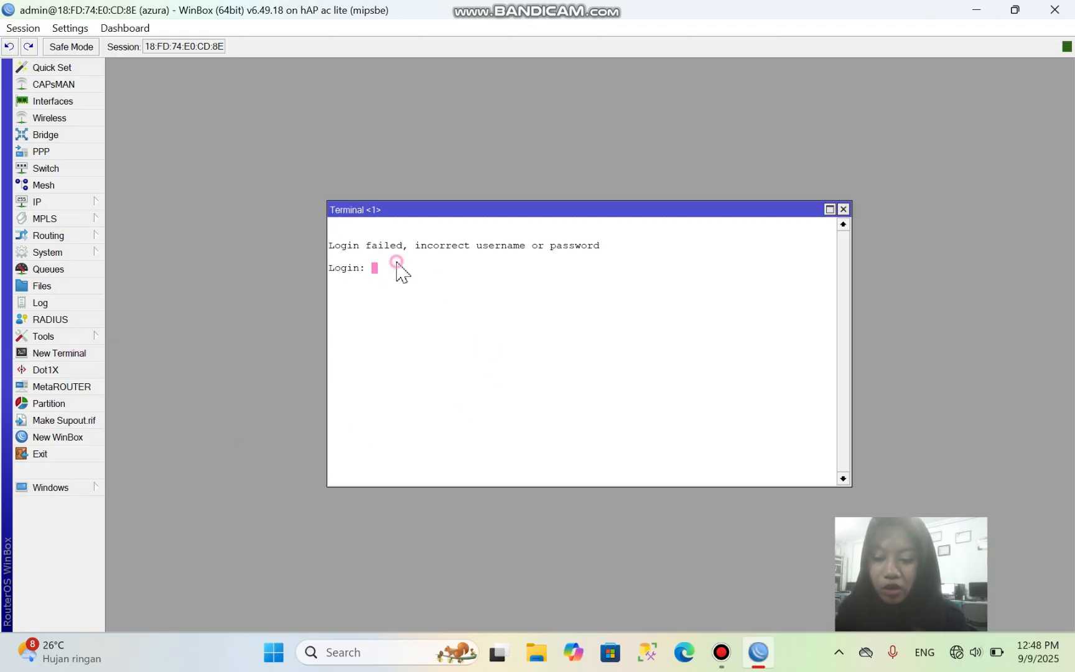
{"action": "type", "text": "admi"}
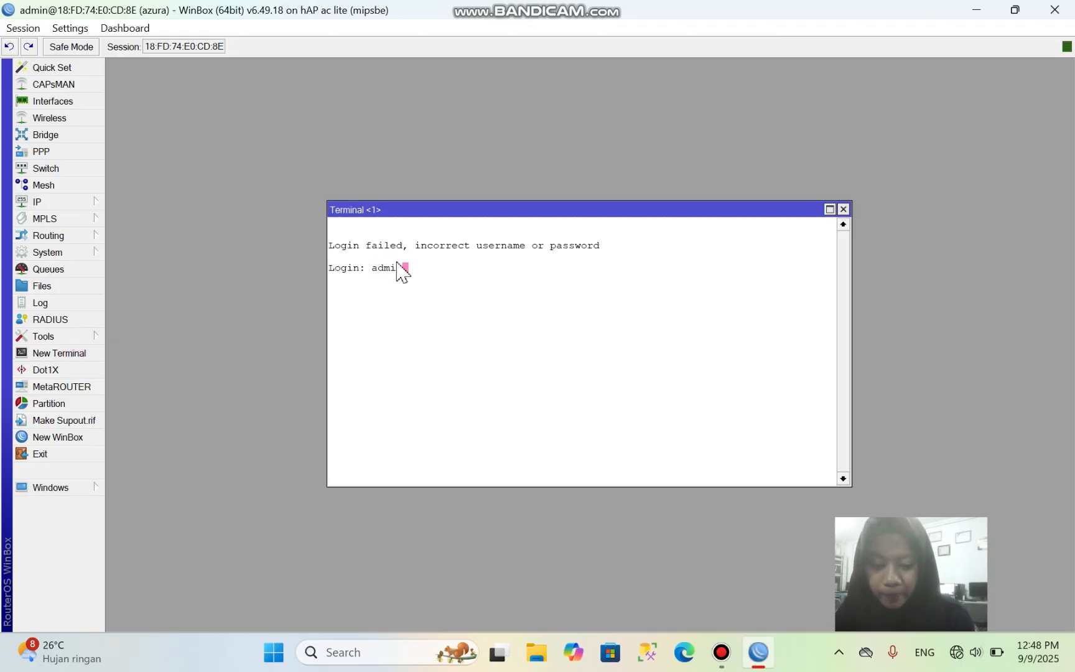
{"action": "key", "text": "Return"}
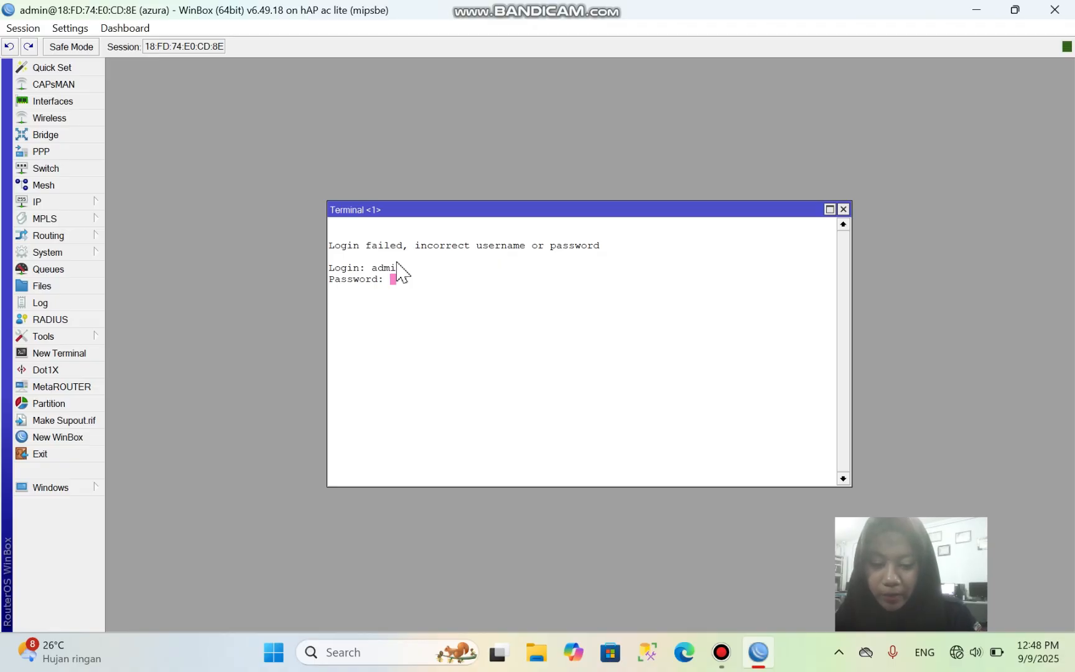
{"action": "key", "text": "Return"}
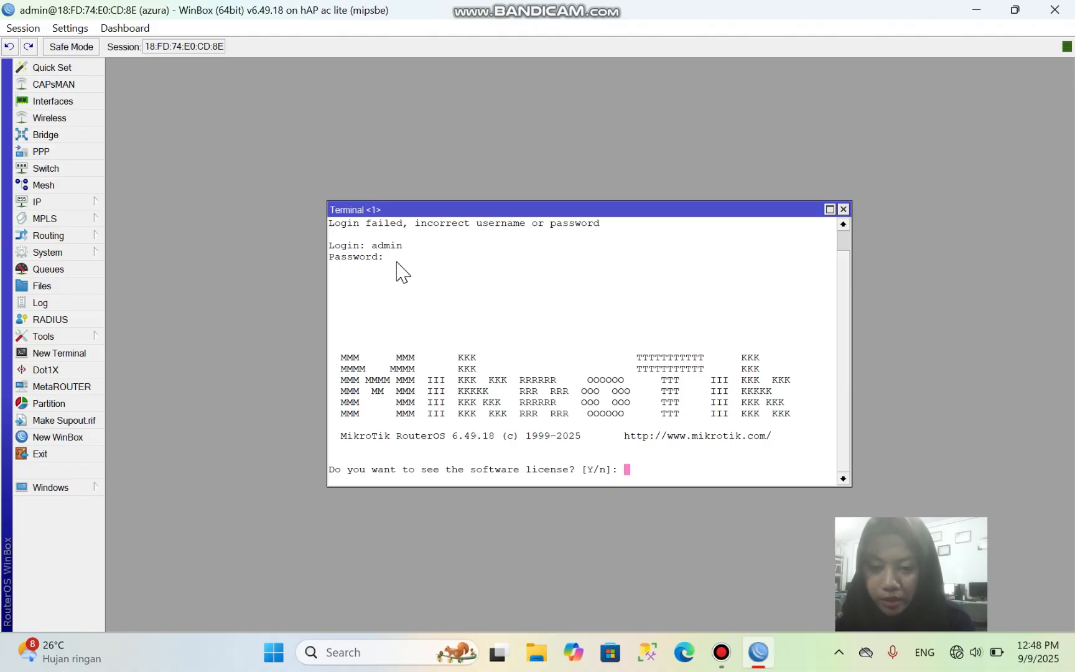
{"action": "type", "text": "n"}
{"action": "key", "text": "Return"}
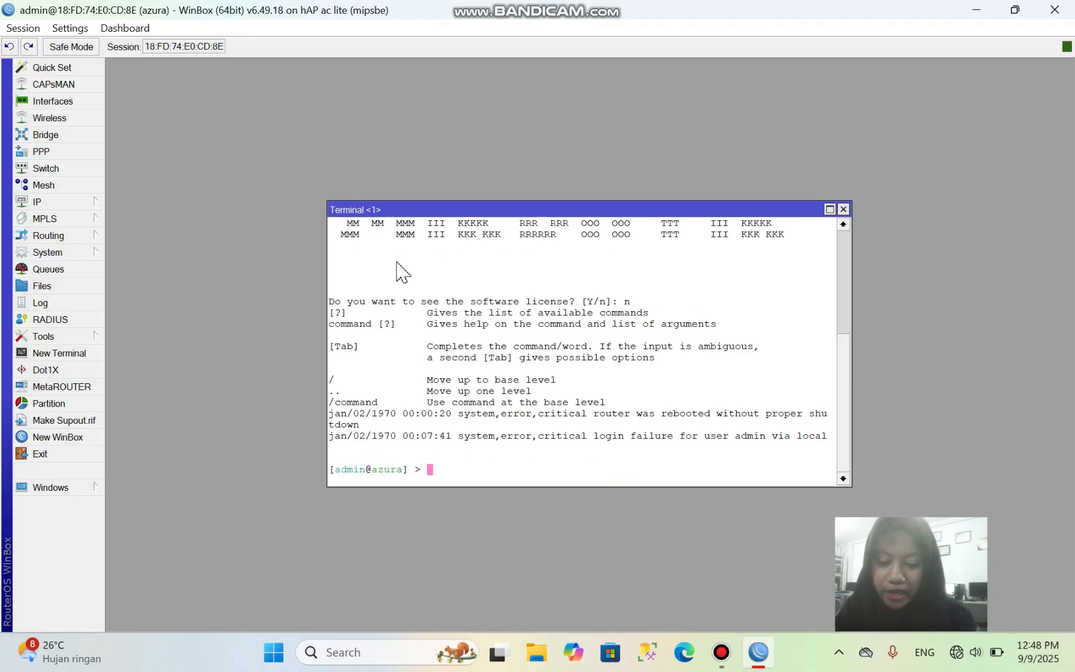
- Test the internet connection by running ping google.com in the terminal, and close the terminal
{"action": "type", "text": "ping goo"}
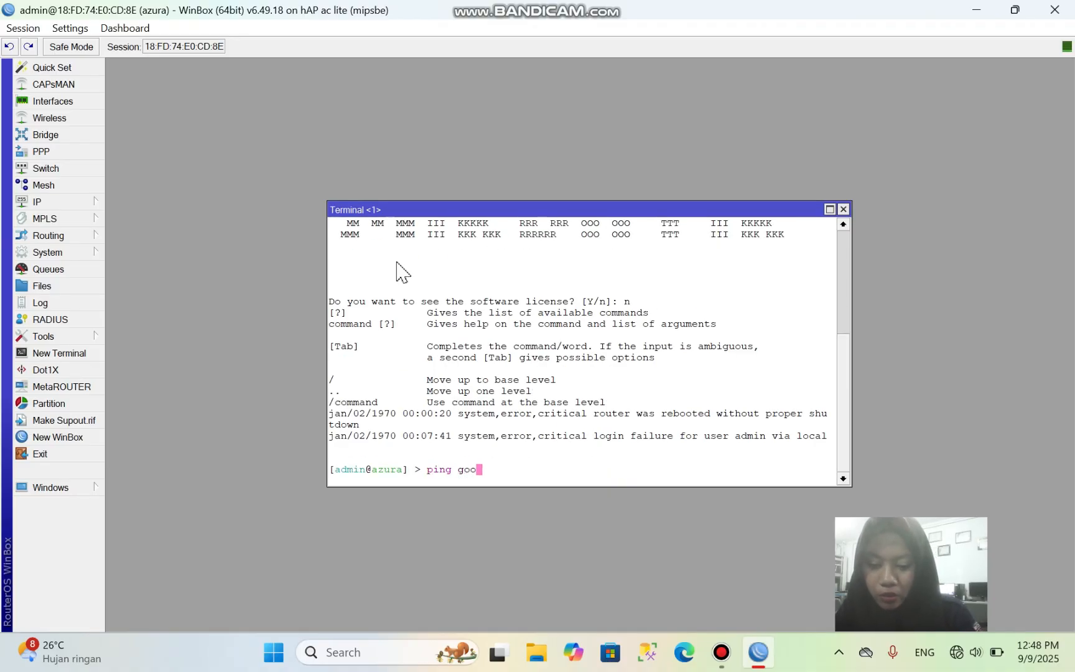
{"action": "type", "text": "gle.com"}
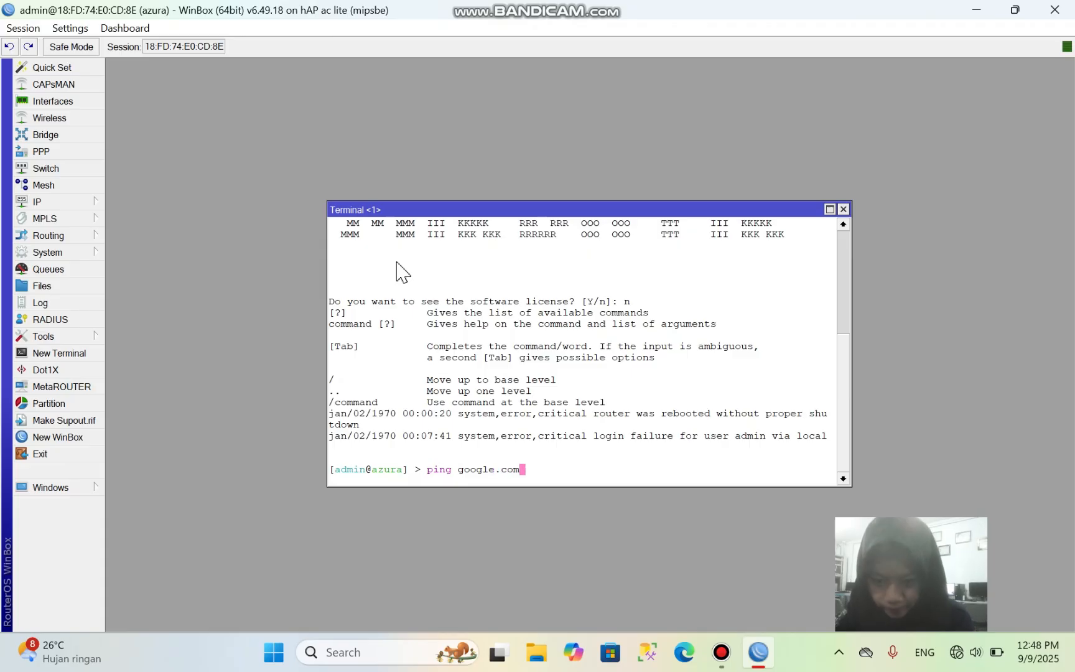
{"action": "key", "text": "Return"}
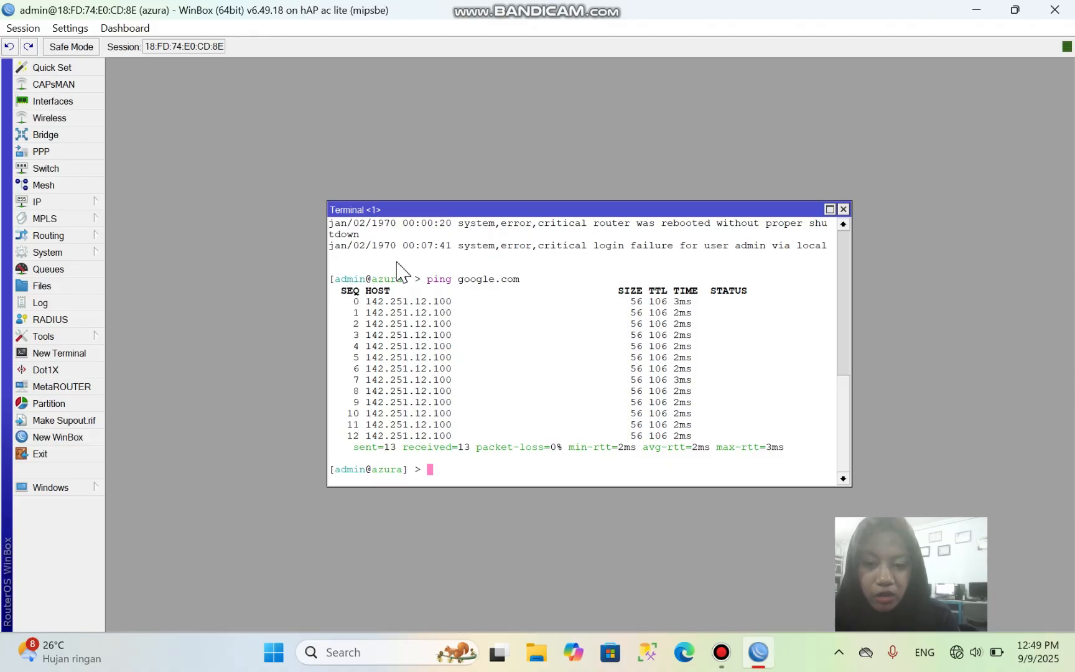
{"action": "left_click", "coordinate": [843, 210]}
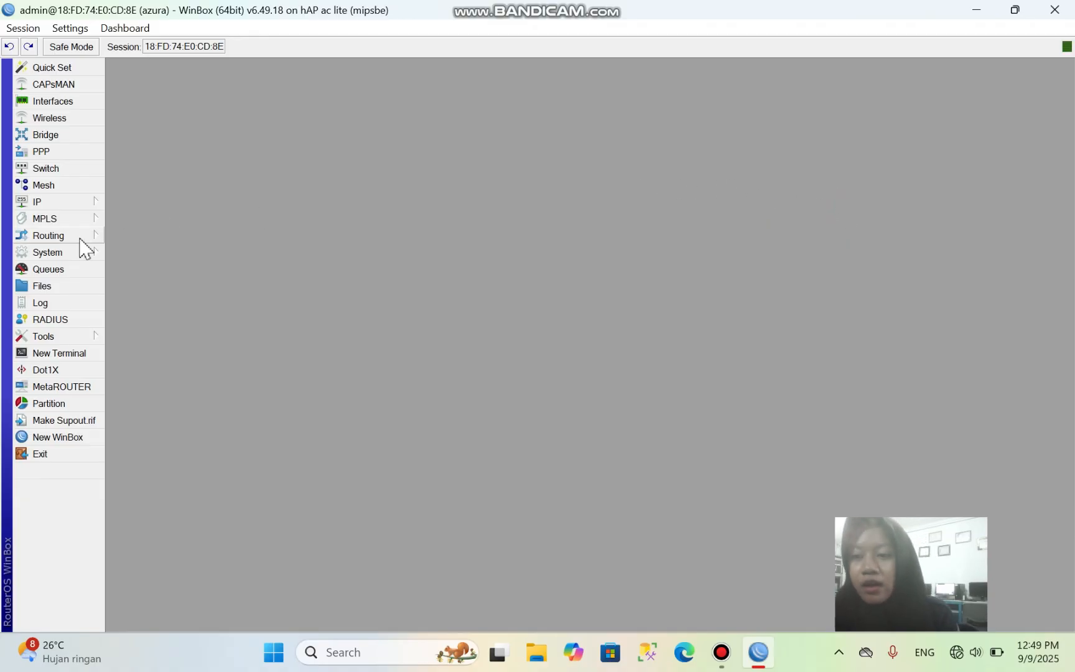
- Create a new firewall NAT rule with chain srcnat and out interface ether1_internet
{"action": "left_click", "coordinate": [95, 203]}
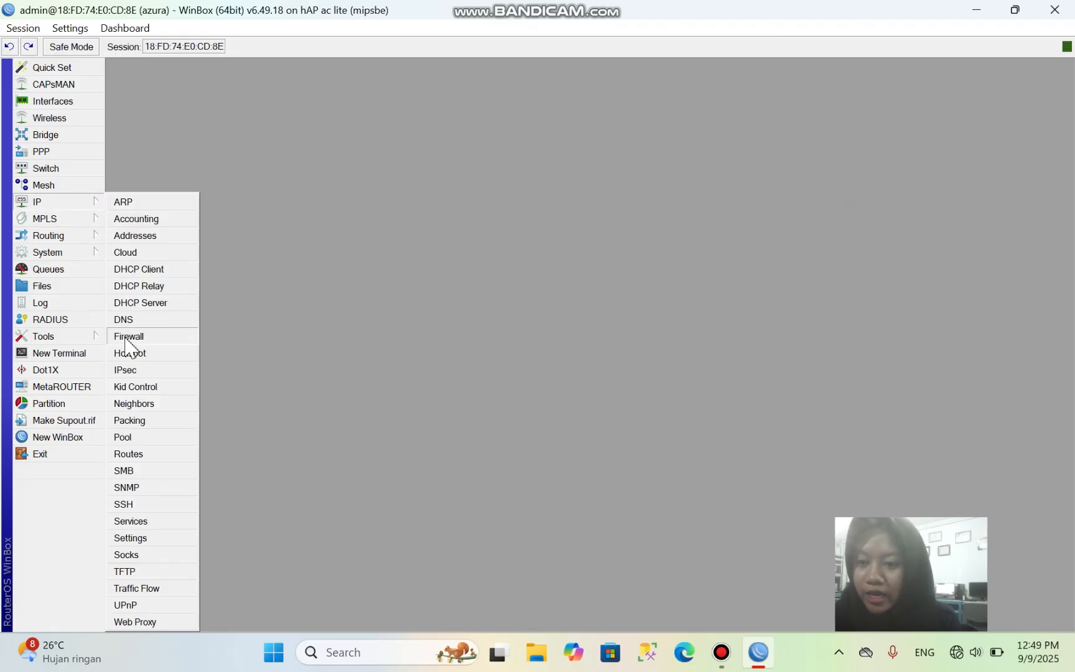
{"action": "left_click", "coordinate": [125, 337]}
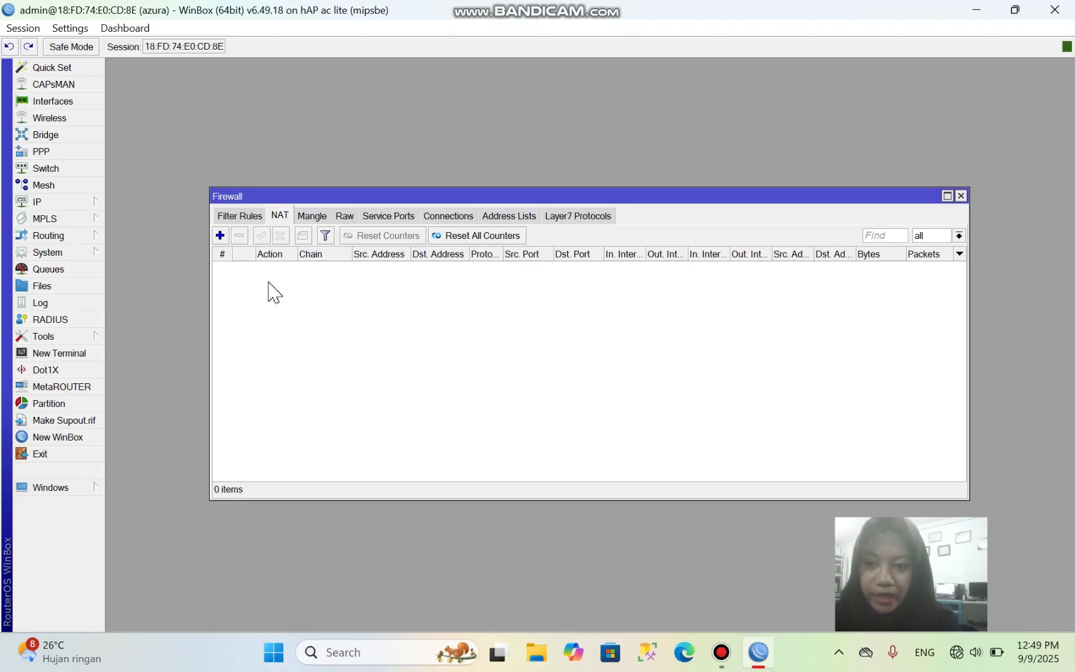
{"action": "left_click", "coordinate": [240, 216]}
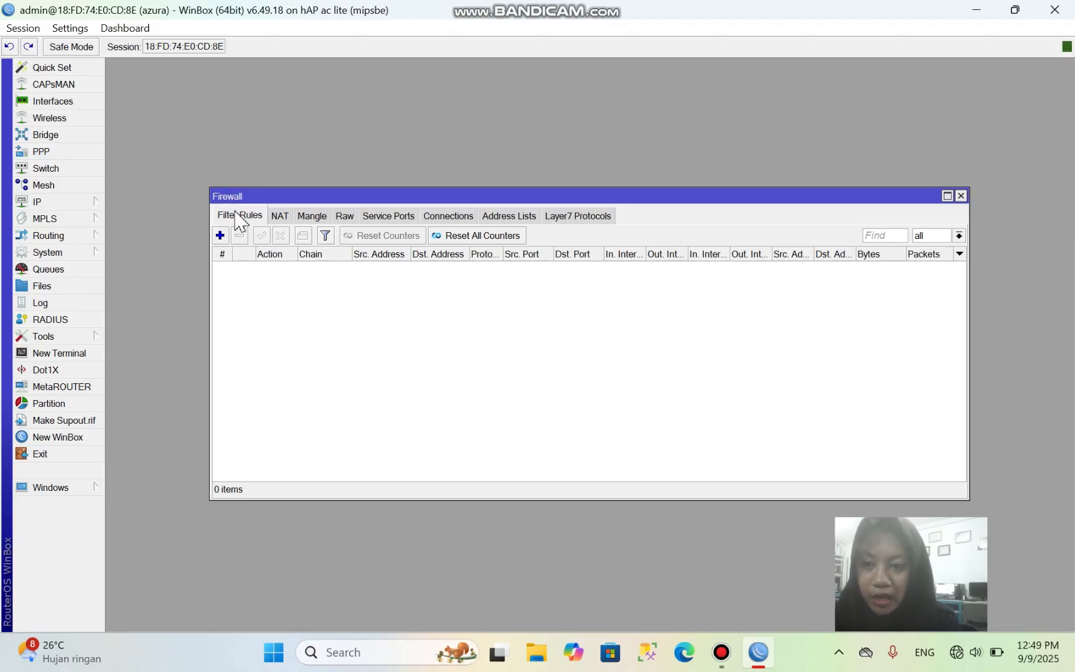
{"action": "left_click", "coordinate": [279, 217]}
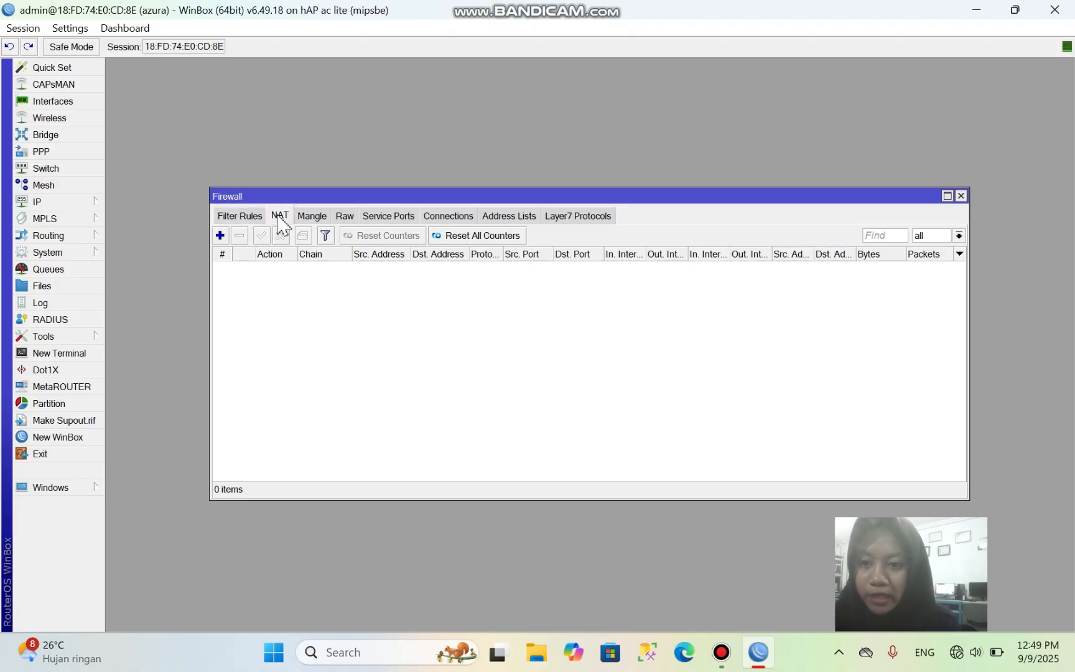
{"action": "left_click", "coordinate": [220, 235]}
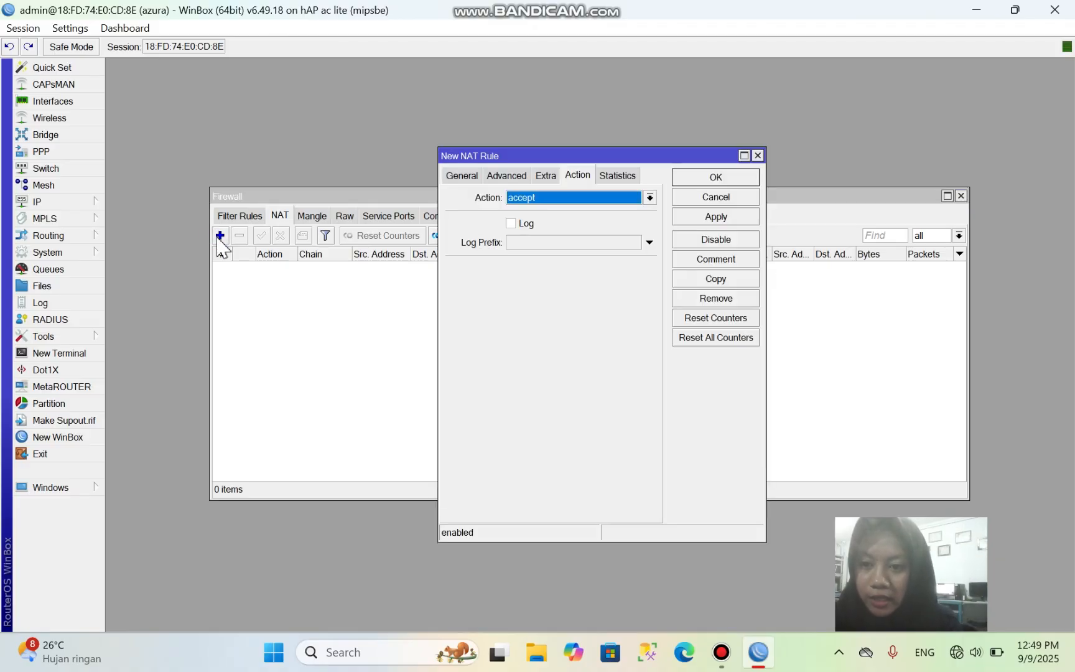
{"action": "left_click", "coordinate": [466, 176]}
{"action": "left_click", "coordinate": [571, 197]}
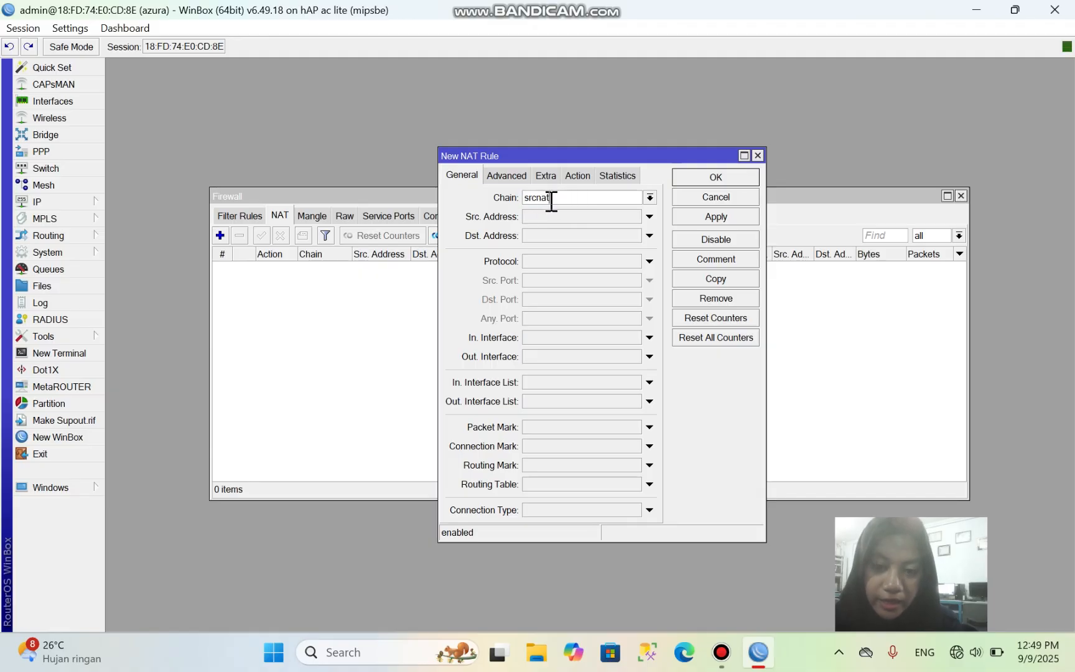
{"action": "left_click", "coordinate": [551, 356]}
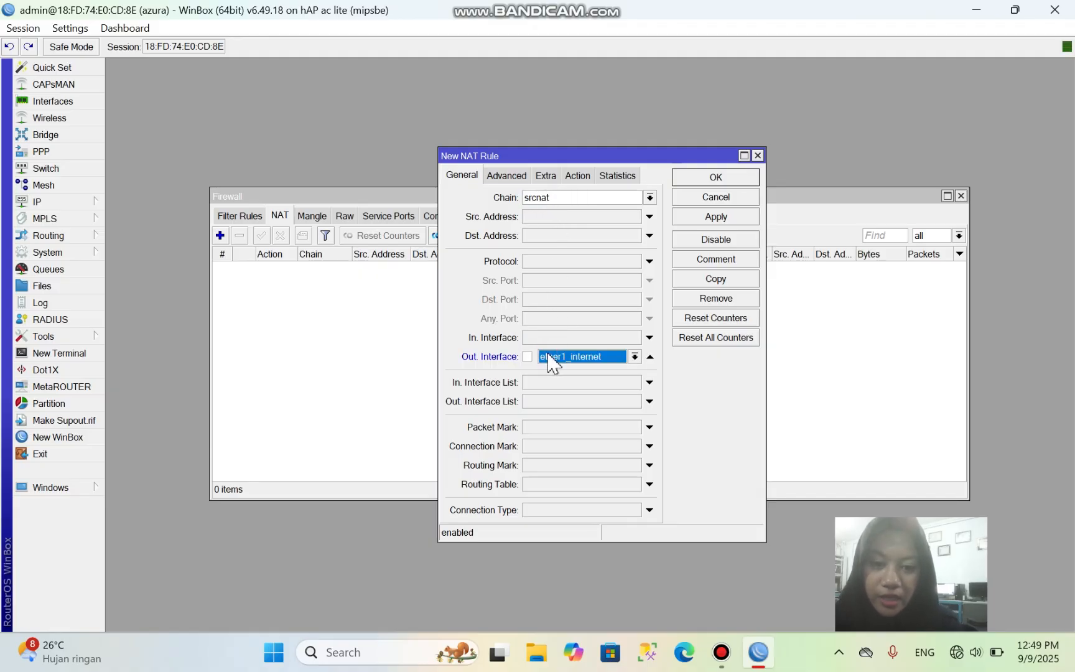
{"action": "left_click", "coordinate": [585, 358]}
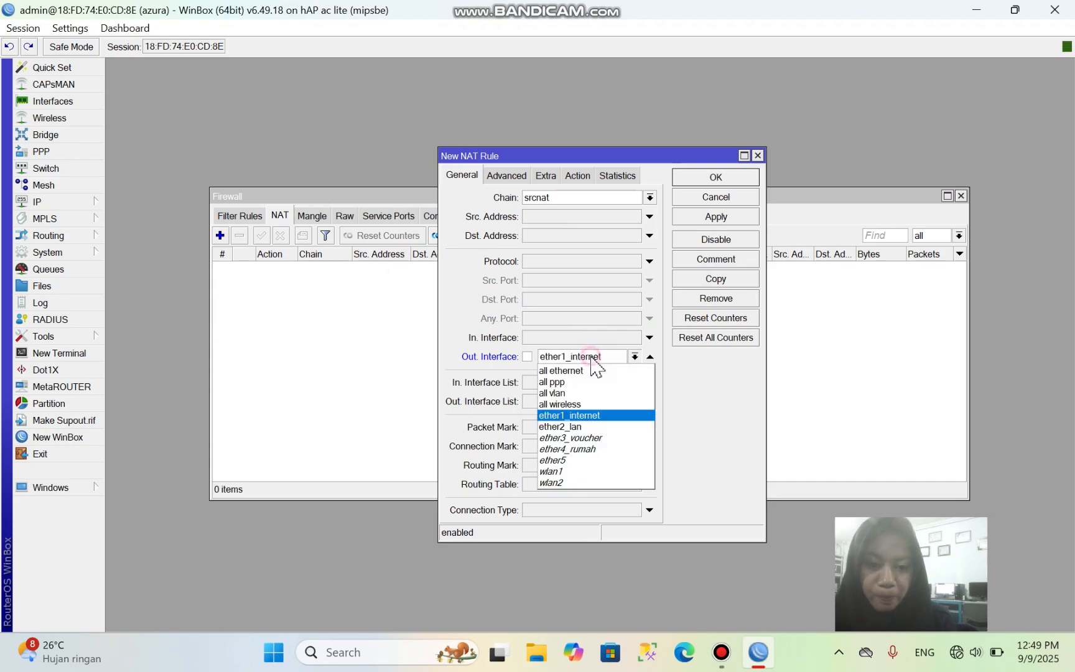
{"action": "left_click", "coordinate": [583, 415]}
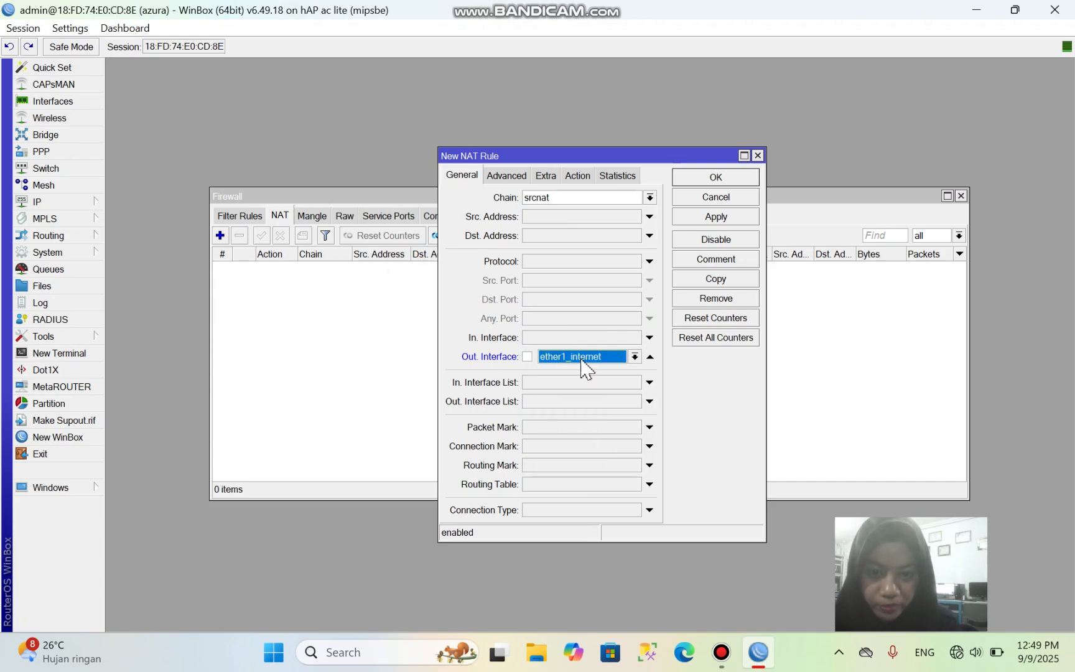
- Set the NAT rule's action to masquerade, save the rule and close the firewall window
{"action": "left_click", "coordinate": [579, 178]}
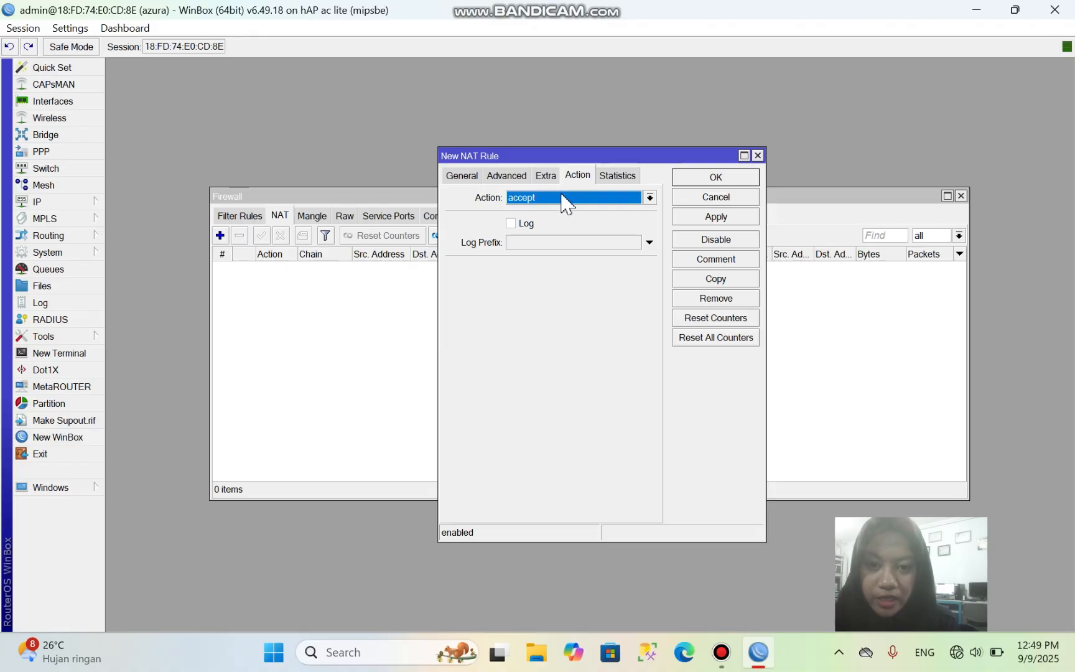
{"action": "left_click", "coordinate": [561, 195]}
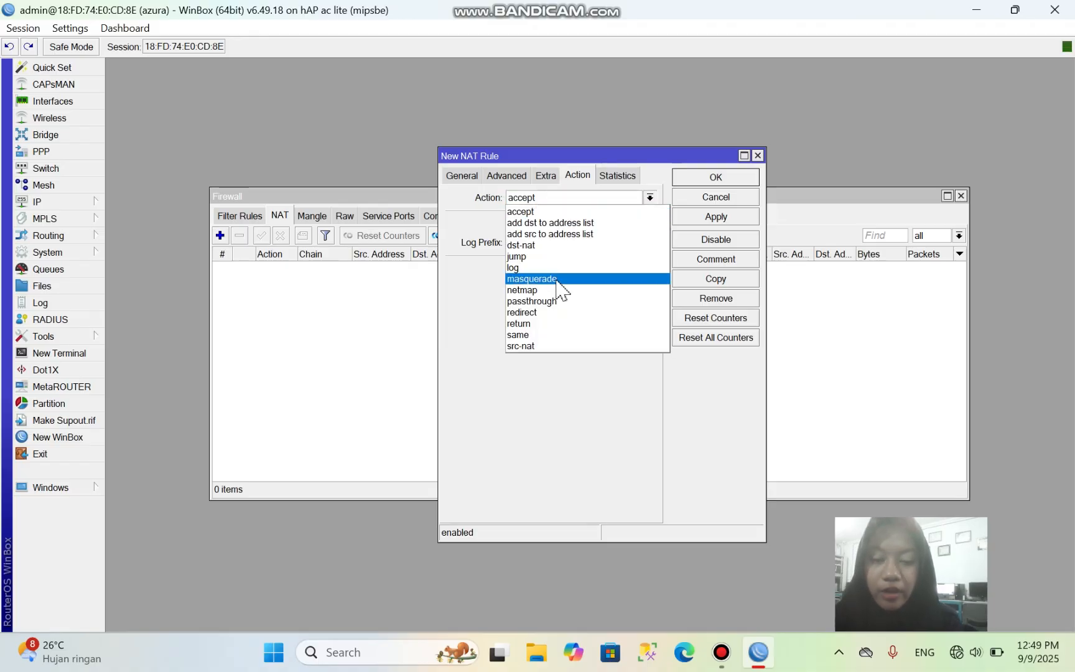
{"action": "left_click", "coordinate": [560, 283]}
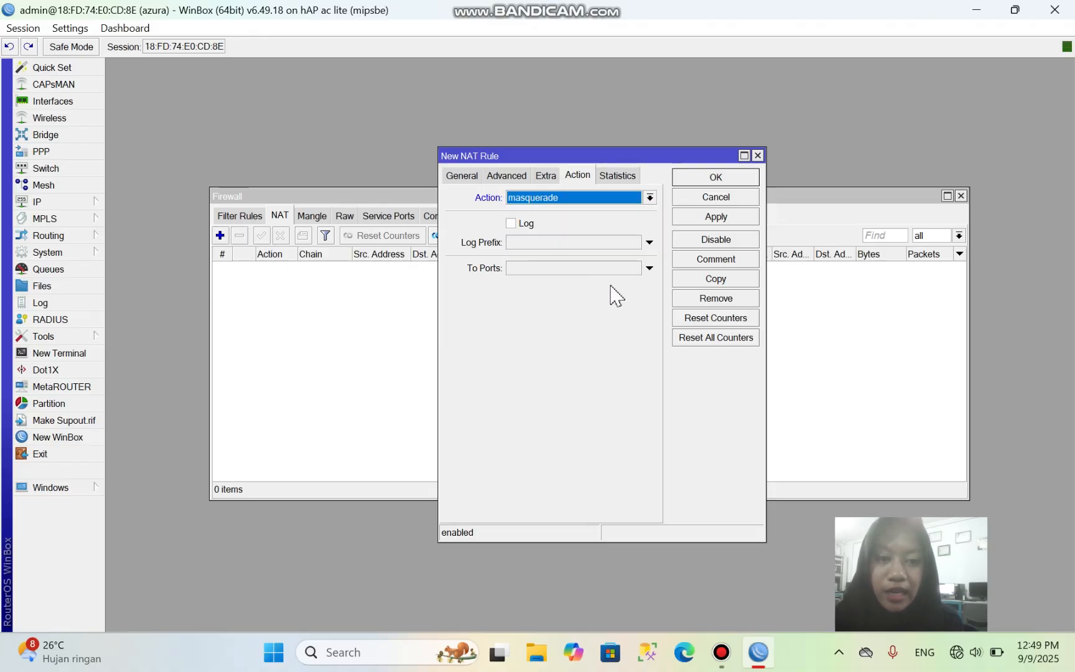
{"action": "left_click", "coordinate": [689, 217]}
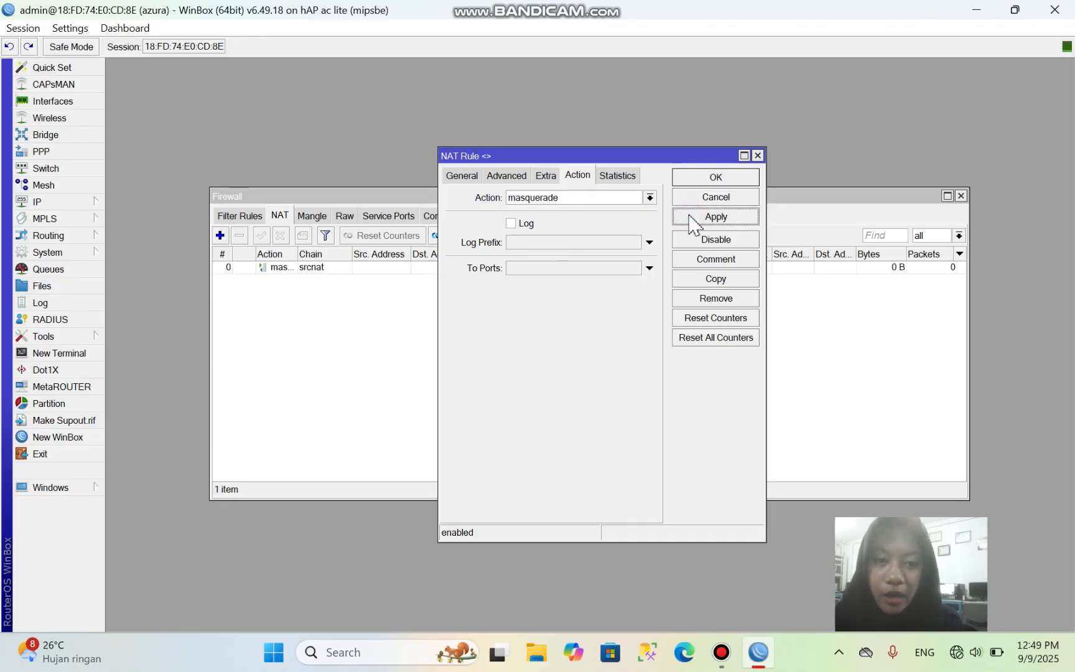
{"action": "left_click", "coordinate": [697, 177]}
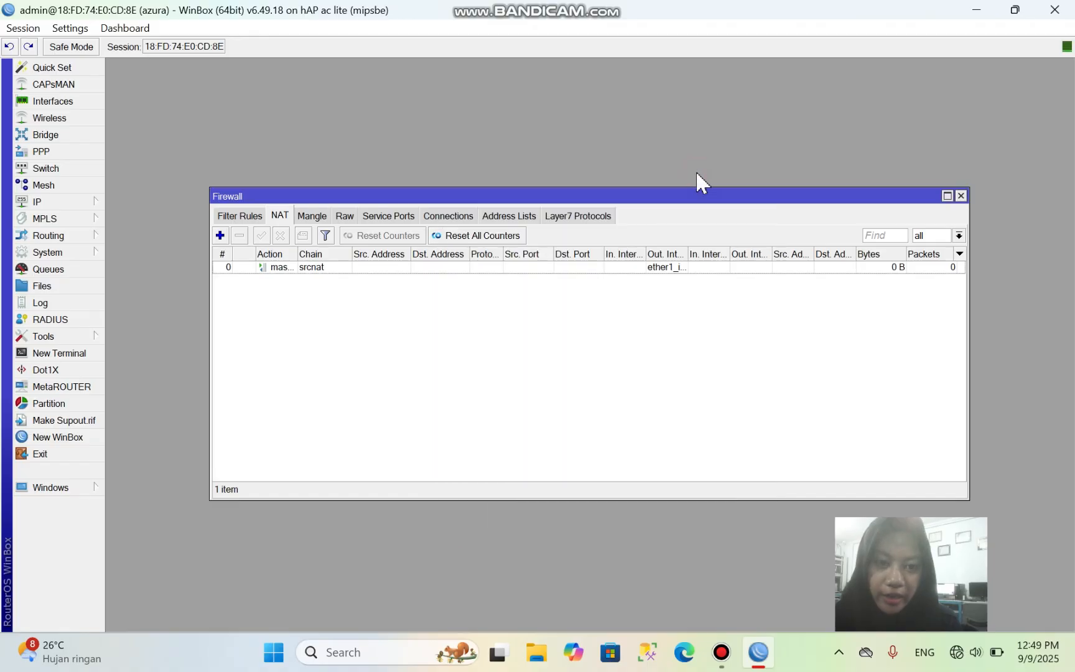
{"action": "left_click", "coordinate": [962, 197]}
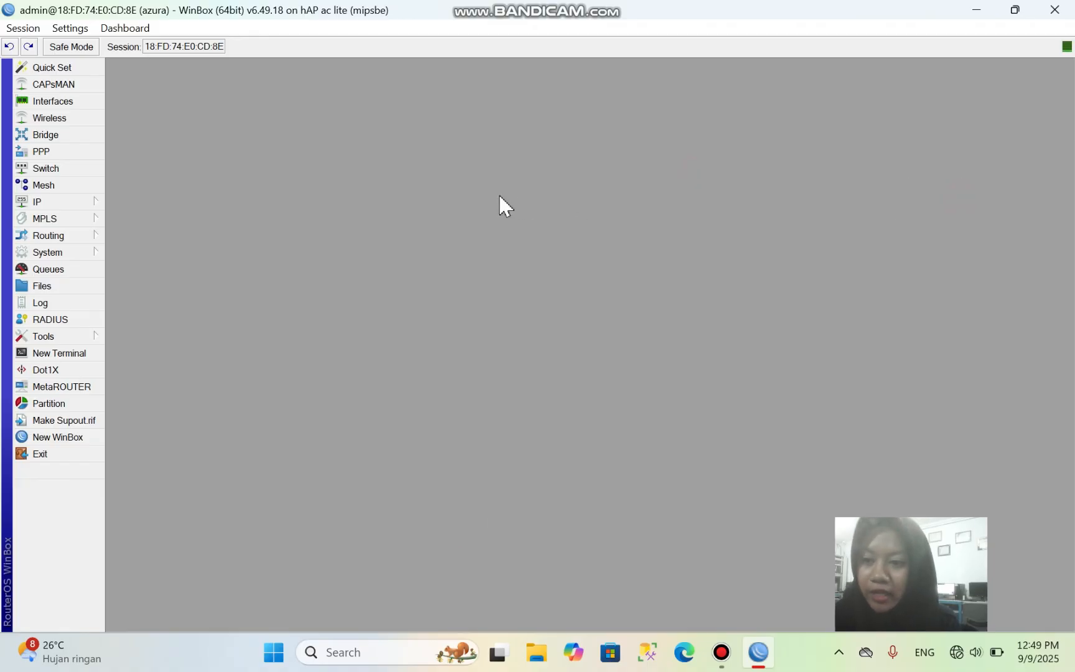
- Add the IP address 10.10.10.1/2 on the ether2_lan interface and save it
{"action": "left_click", "coordinate": [94, 203]}
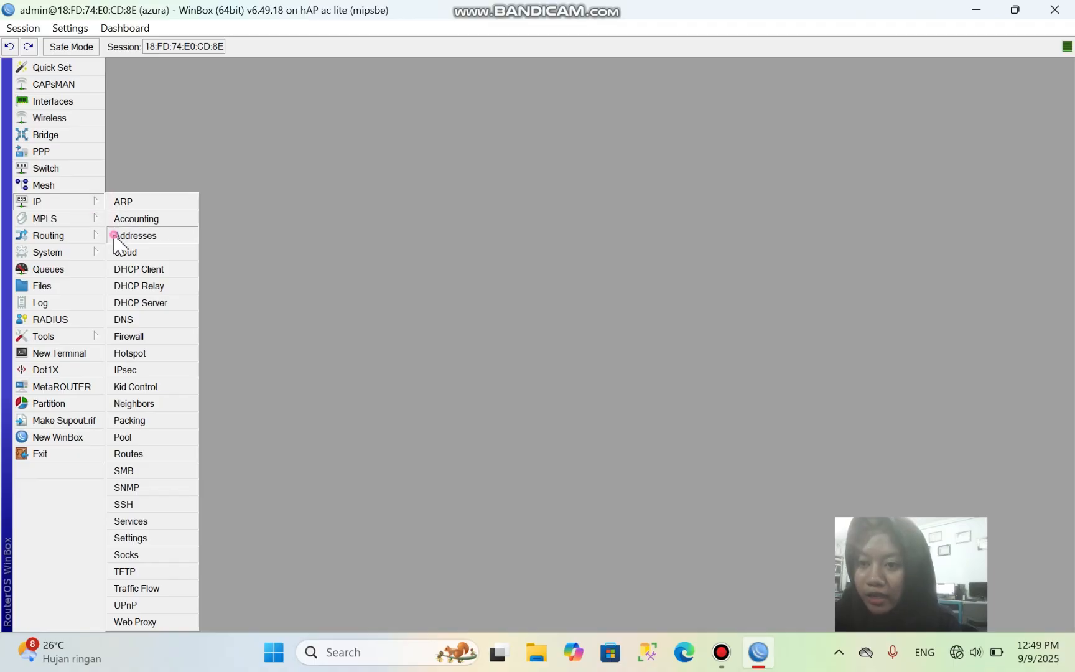
{"action": "left_click", "coordinate": [134, 236]}
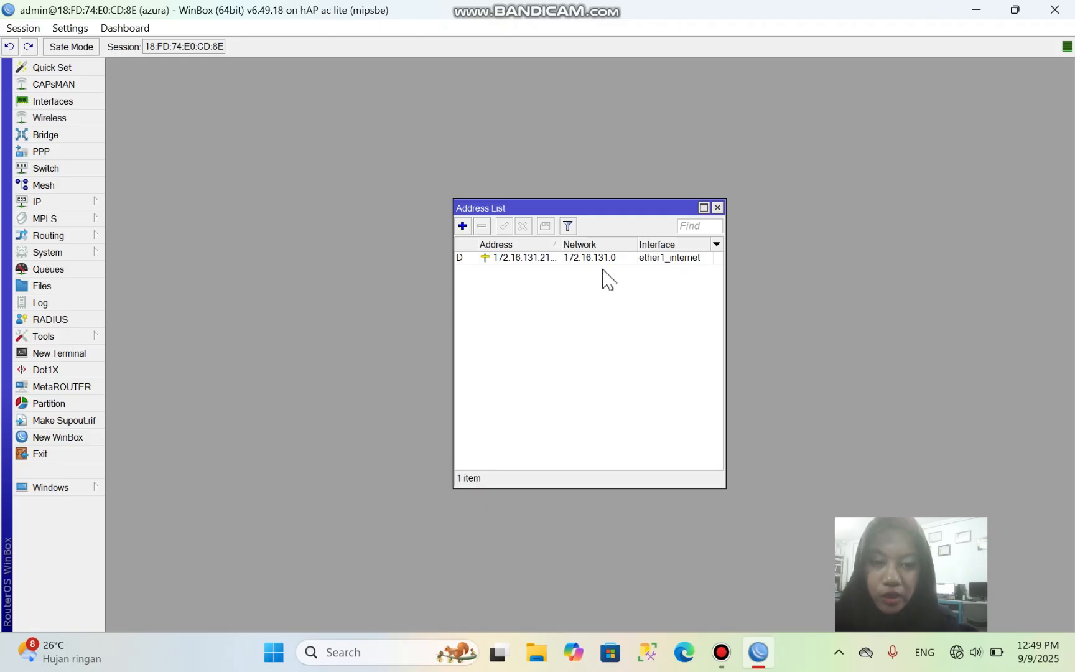
{"action": "left_click", "coordinate": [461, 228]}
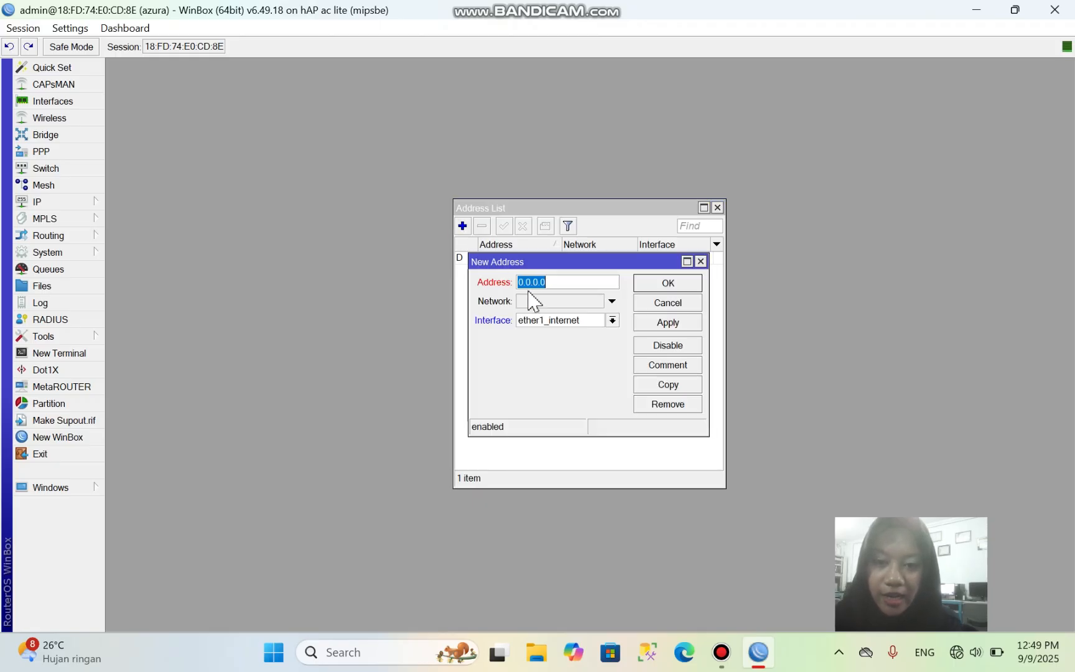
{"action": "left_click", "coordinate": [554, 283]}
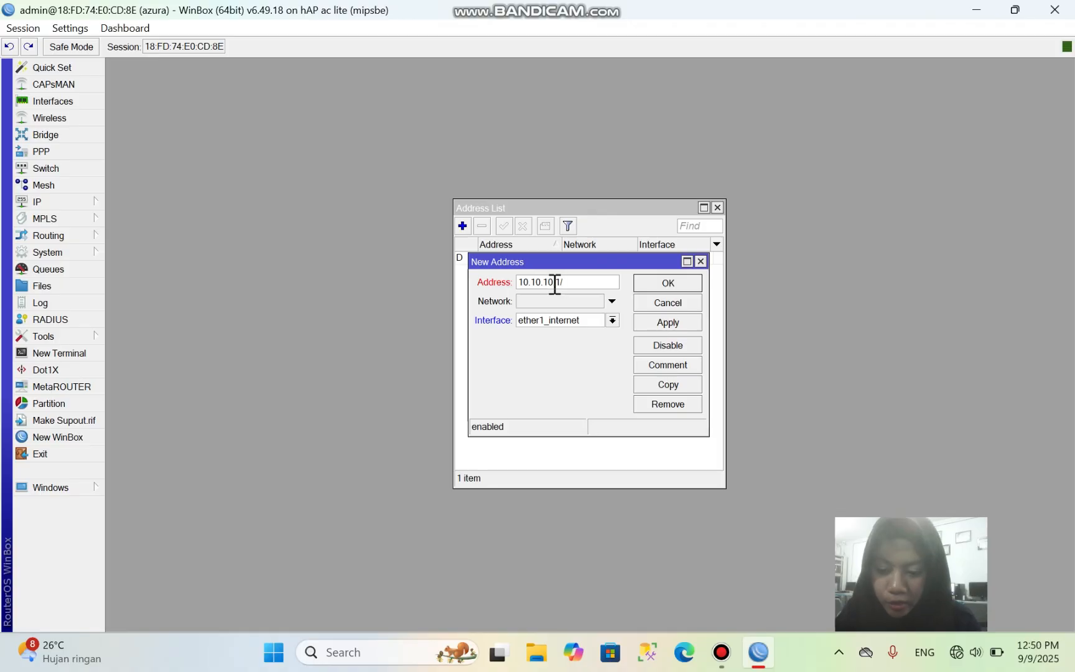
{"action": "left_click", "coordinate": [592, 319]}
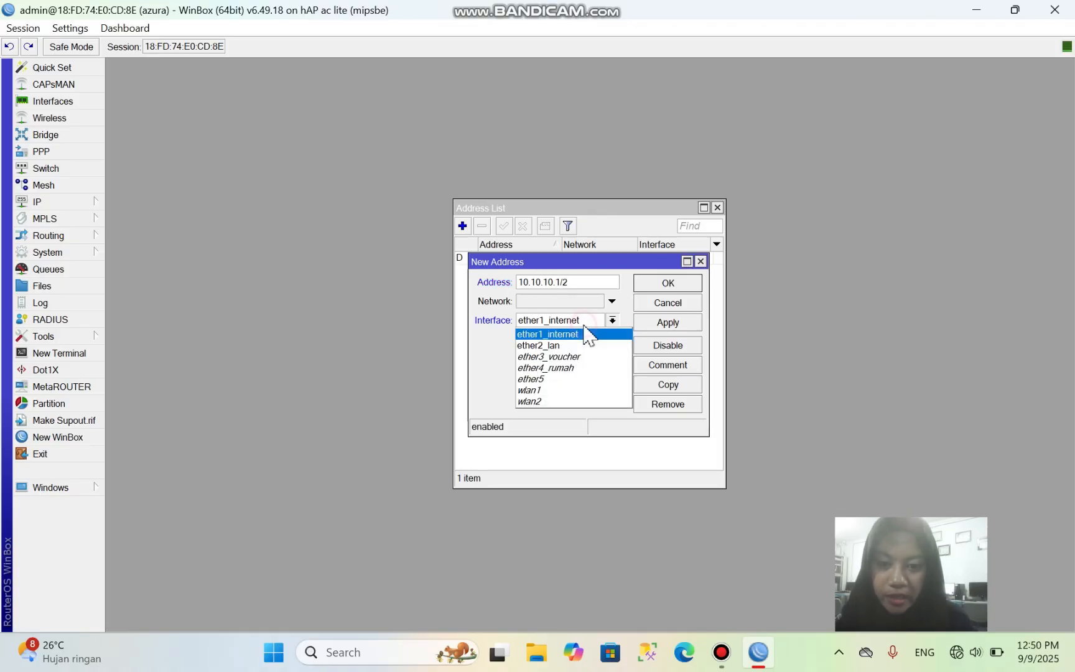
{"action": "left_click", "coordinate": [565, 346]}
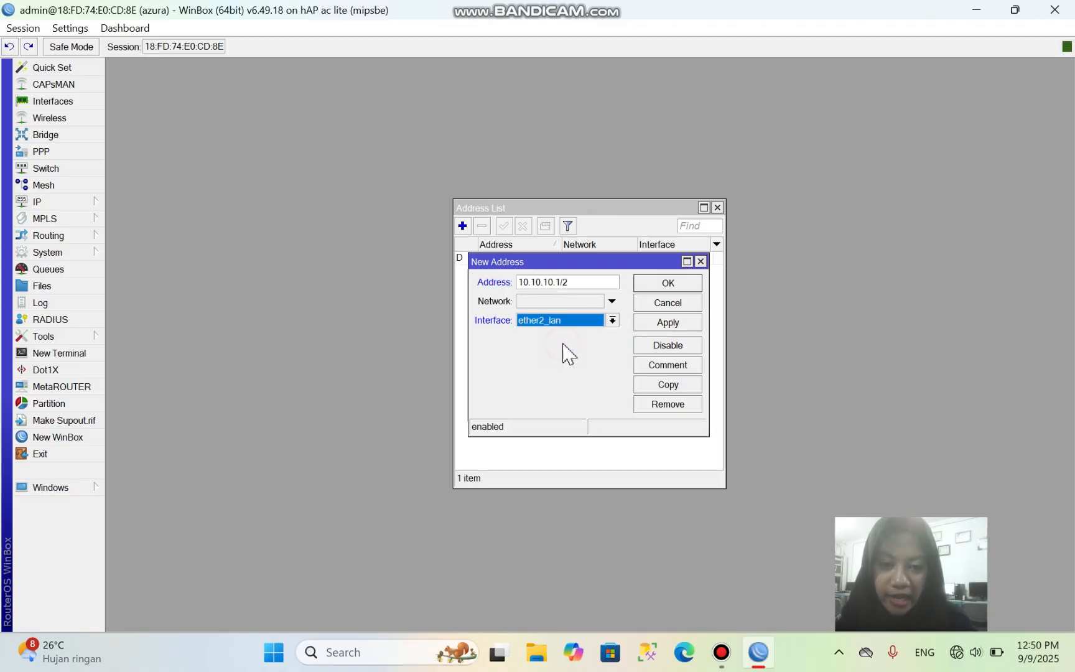
{"action": "left_click", "coordinate": [652, 325]}
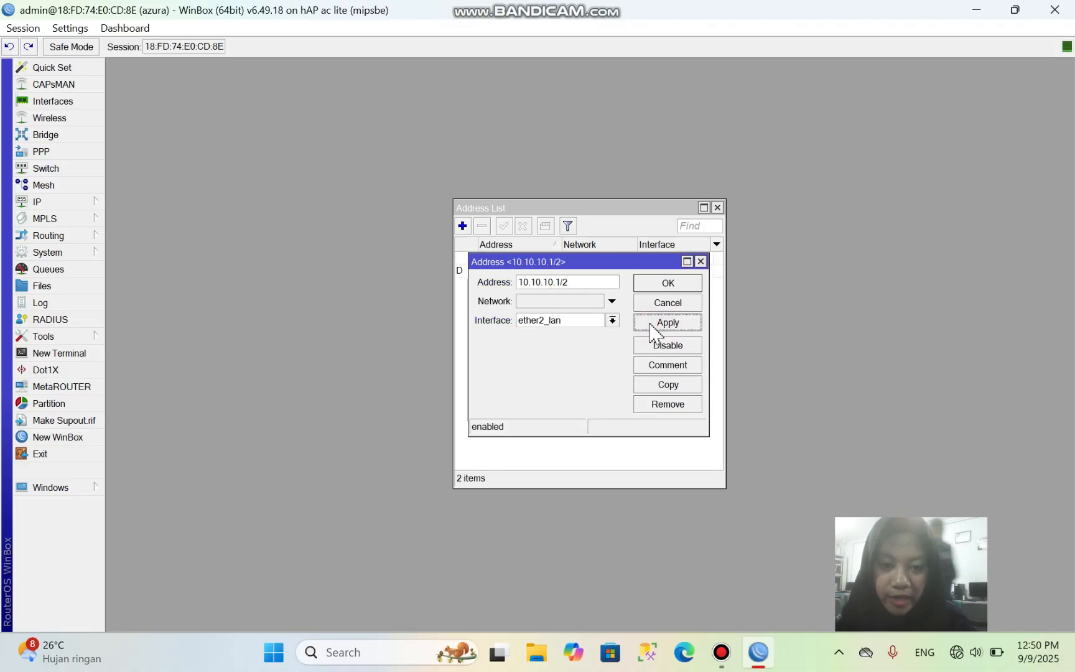
{"action": "left_click", "coordinate": [659, 285]}
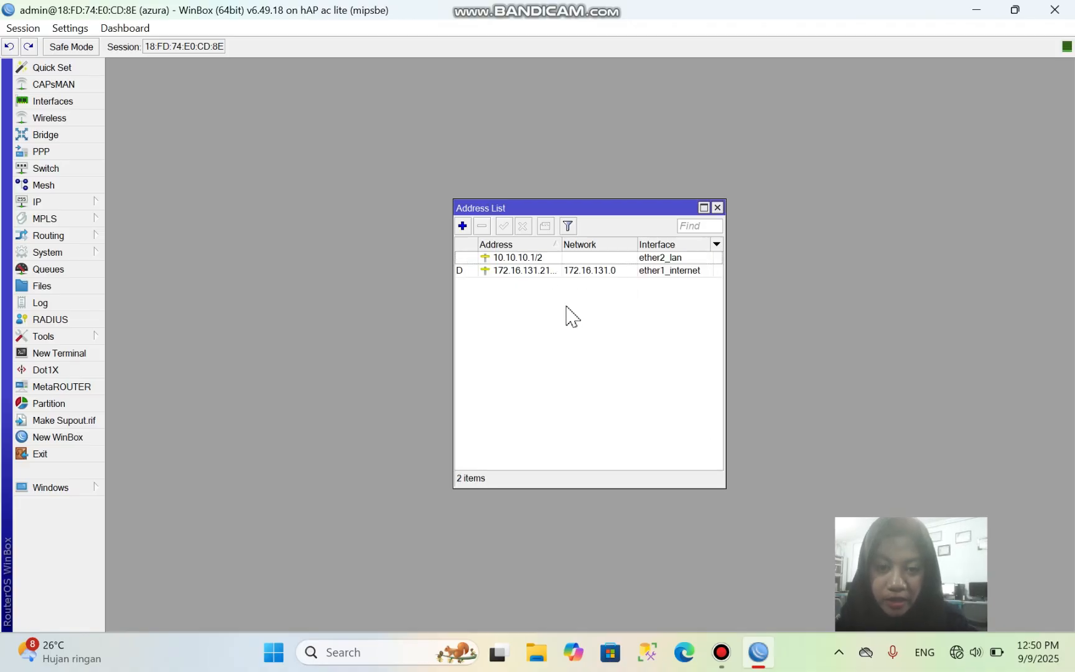
- Add the IP address 20.20.20.1/24 on the ether3_voucher interface and save it
{"action": "left_click", "coordinate": [463, 226]}
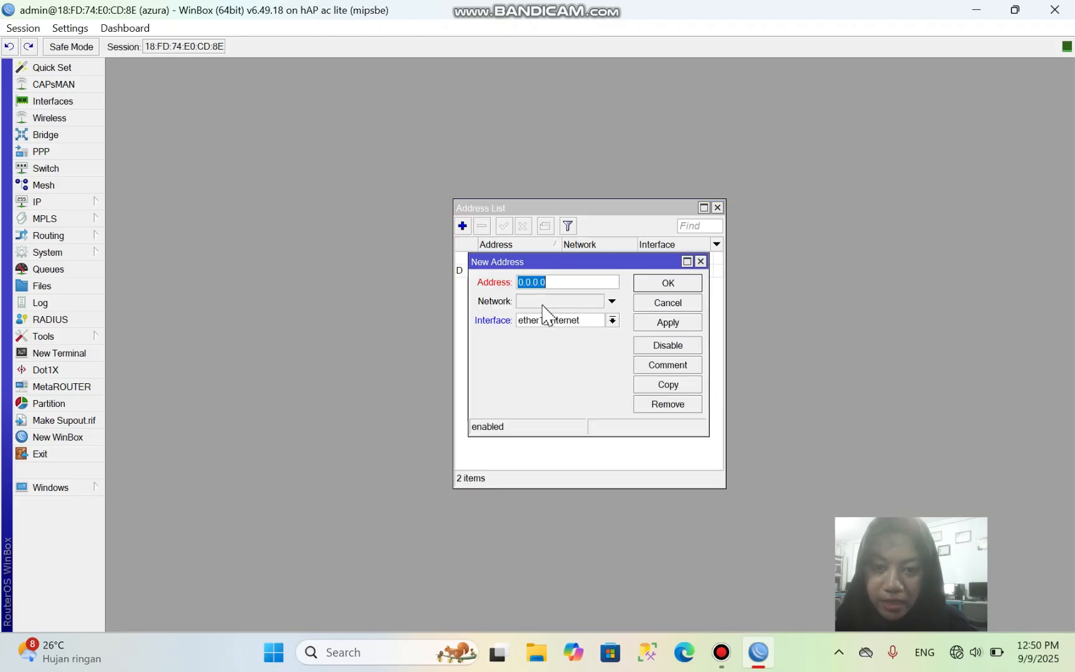
{"action": "left_click", "coordinate": [560, 286]}
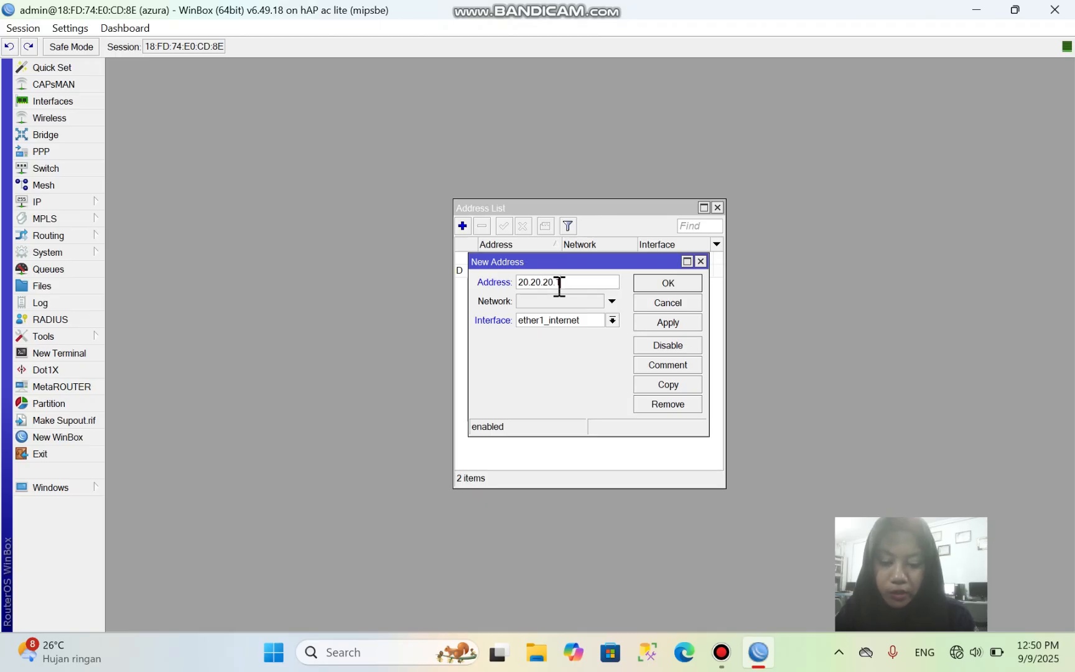
{"action": "left_click", "coordinate": [545, 320]}
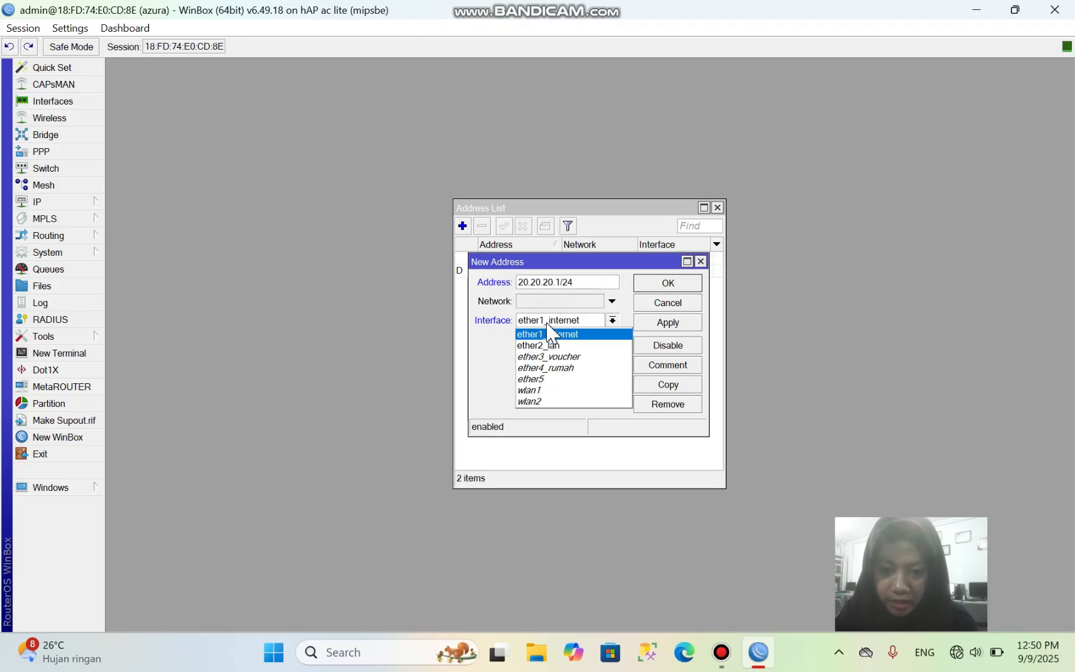
{"action": "left_click", "coordinate": [547, 356]}
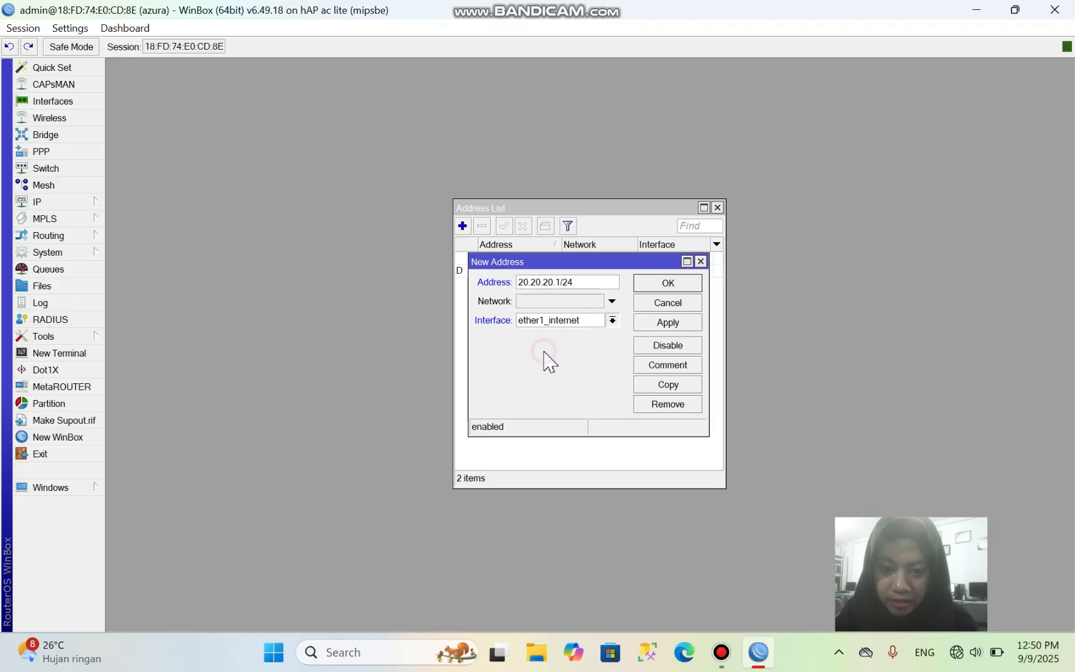
{"action": "left_click", "coordinate": [670, 324]}
{"action": "left_click", "coordinate": [670, 285]}
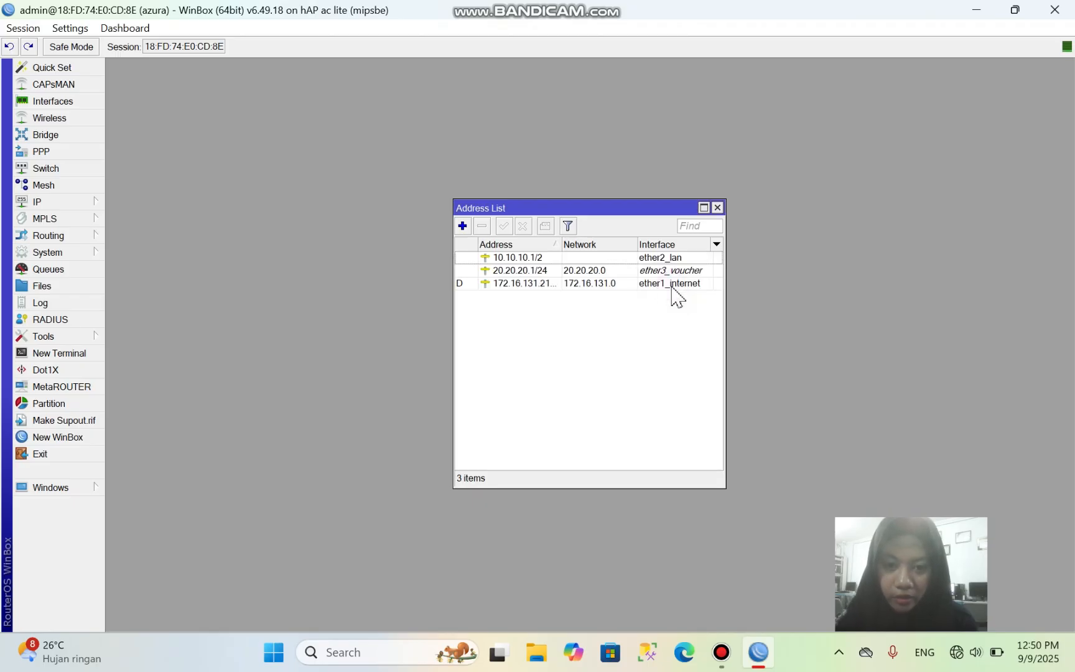
- Correct the ether2_lan address to 10.10.10.1/24 with its network field enabled, and save the entry
{"action": "double_click", "coordinate": [484, 258]}
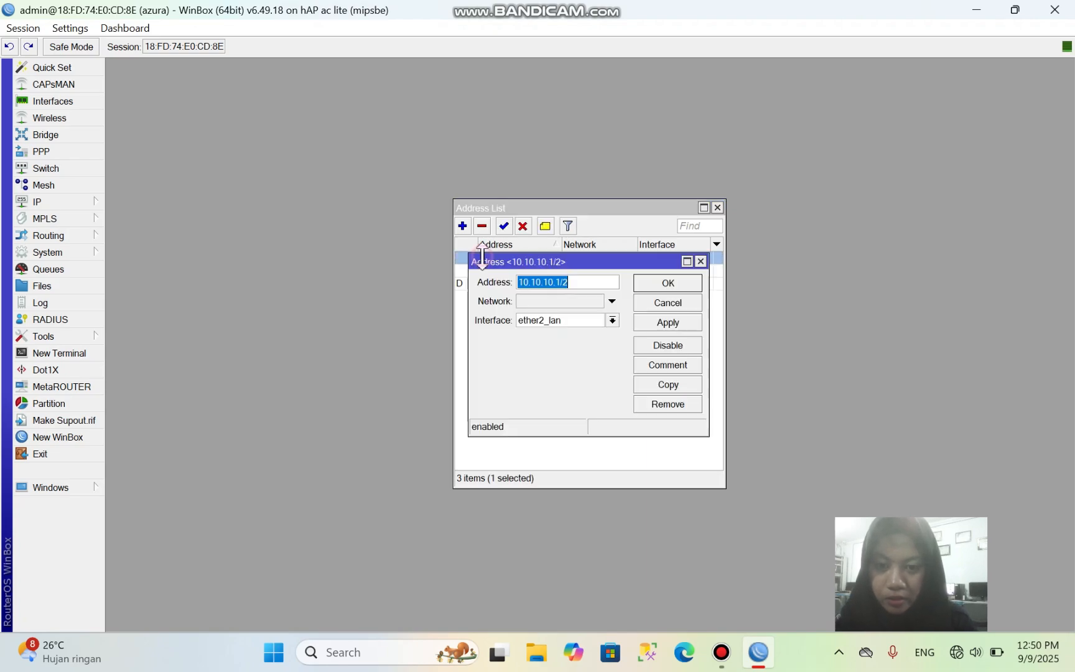
{"action": "left_click", "coordinate": [663, 326]}
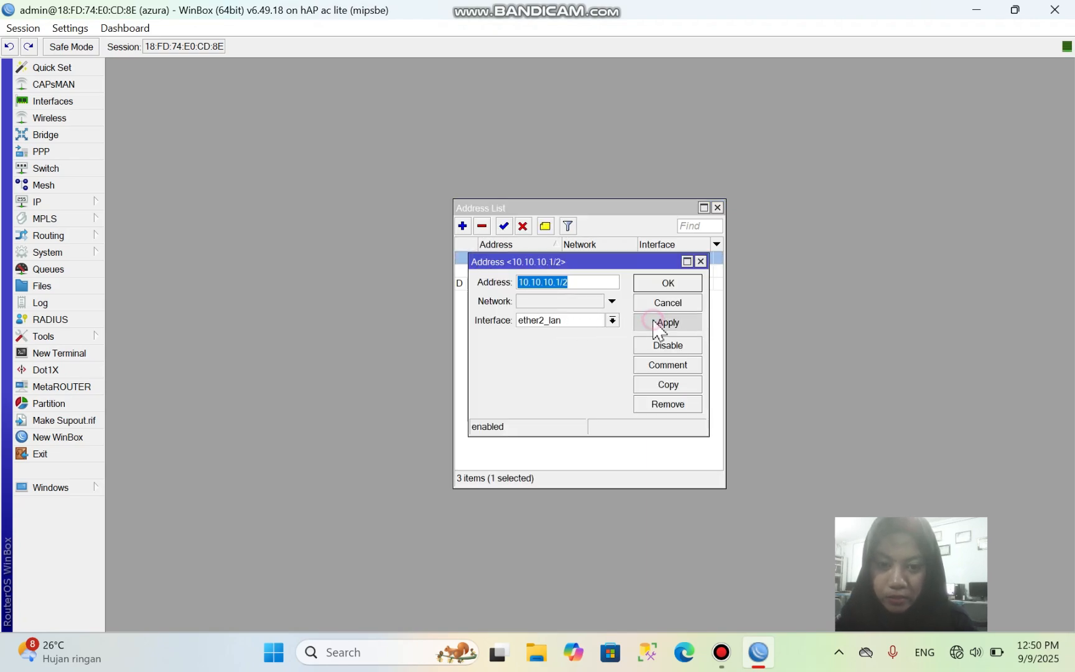
{"action": "left_click", "coordinate": [611, 303]}
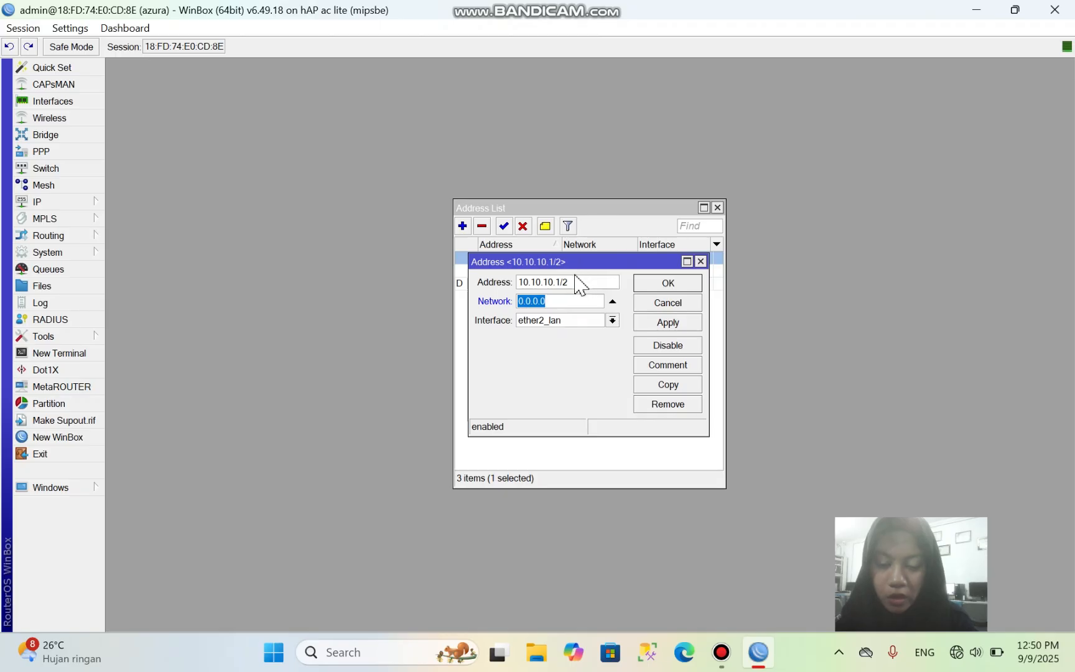
{"action": "left_click", "coordinate": [573, 283]}
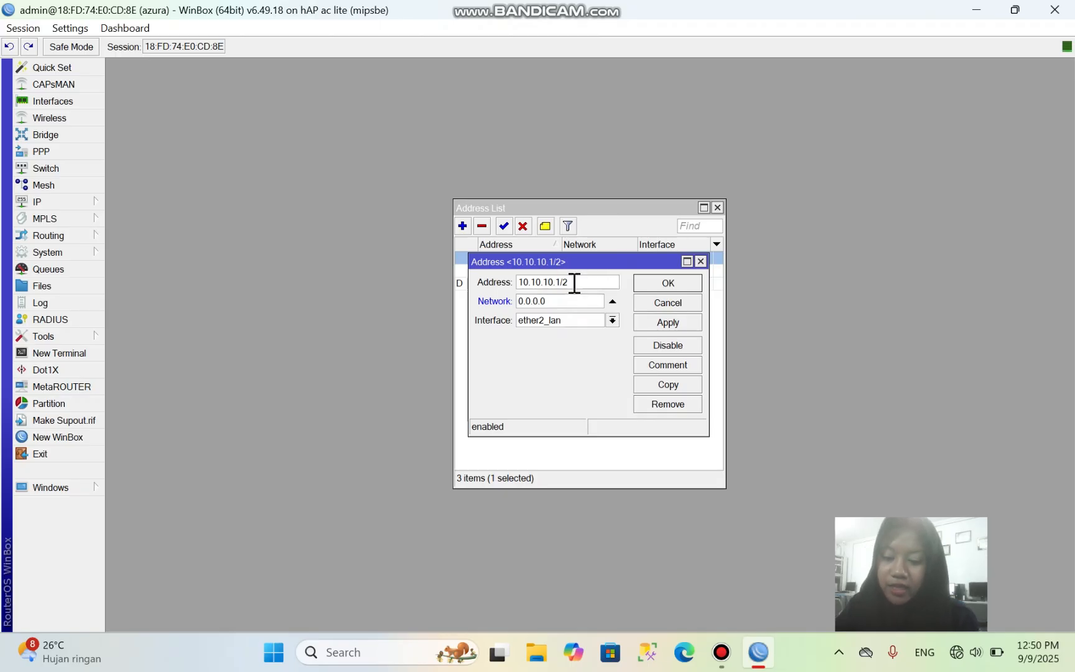
{"action": "type", "text": "4"}
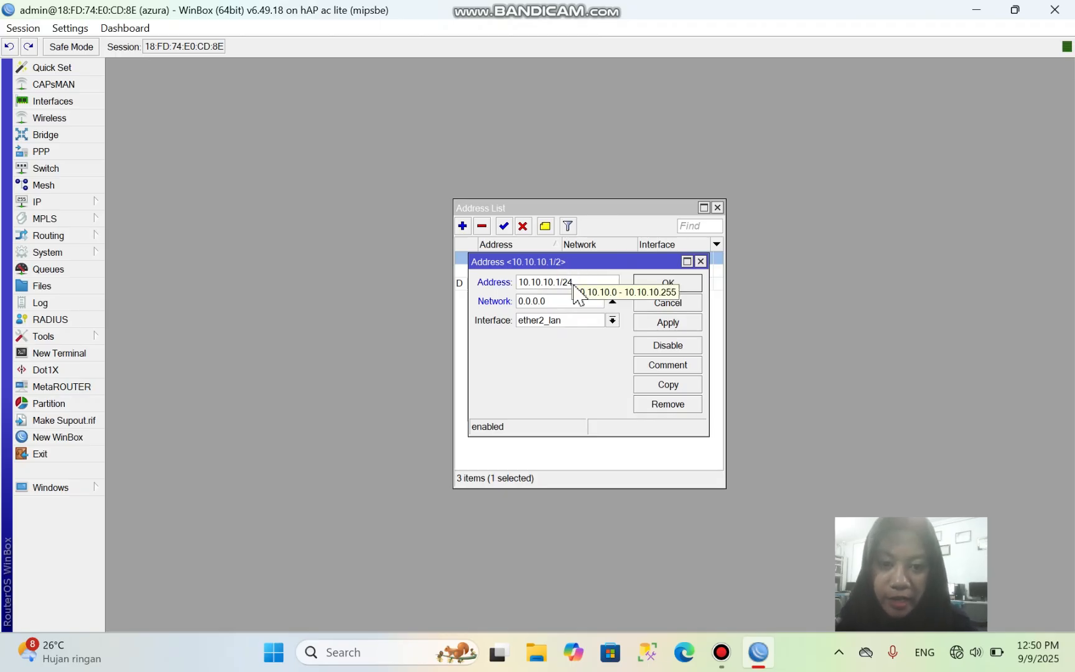
{"action": "left_click", "coordinate": [647, 326]}
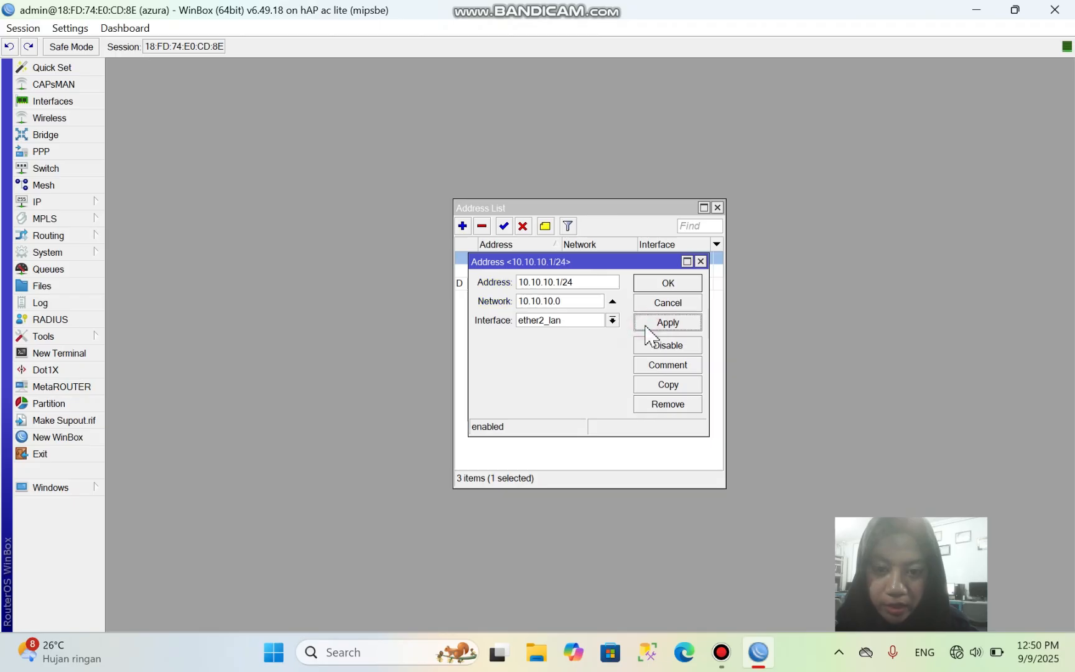
{"action": "left_click", "coordinate": [646, 286]}
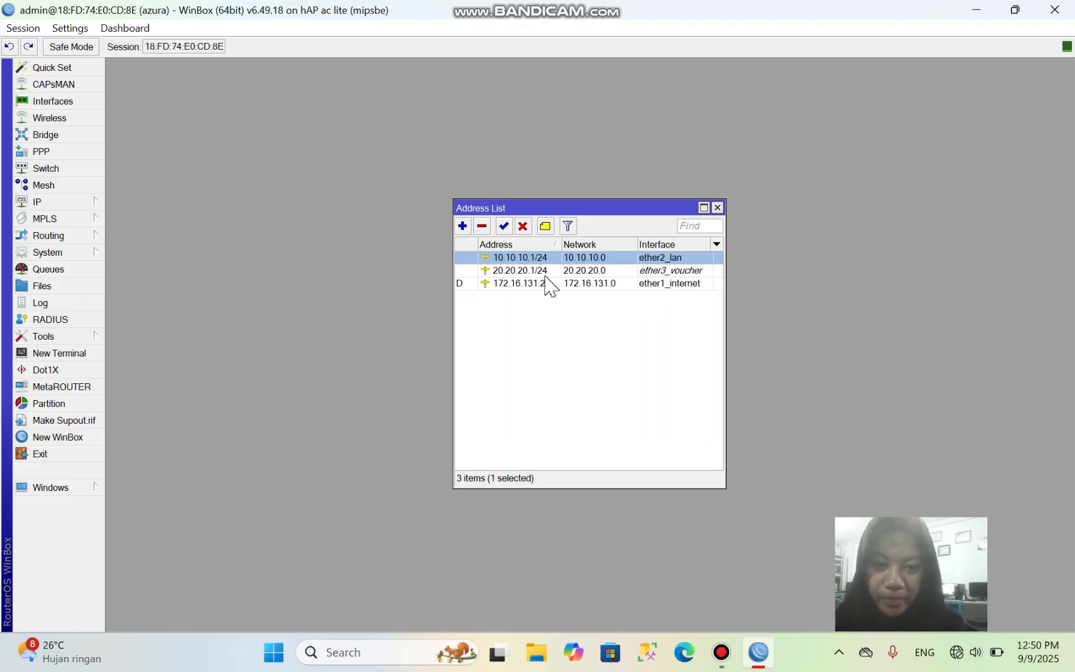
- Add the IP address 30.30.30.1/24 on the ether4_rumah interface, save it and close the address list
{"action": "left_click", "coordinate": [462, 226]}
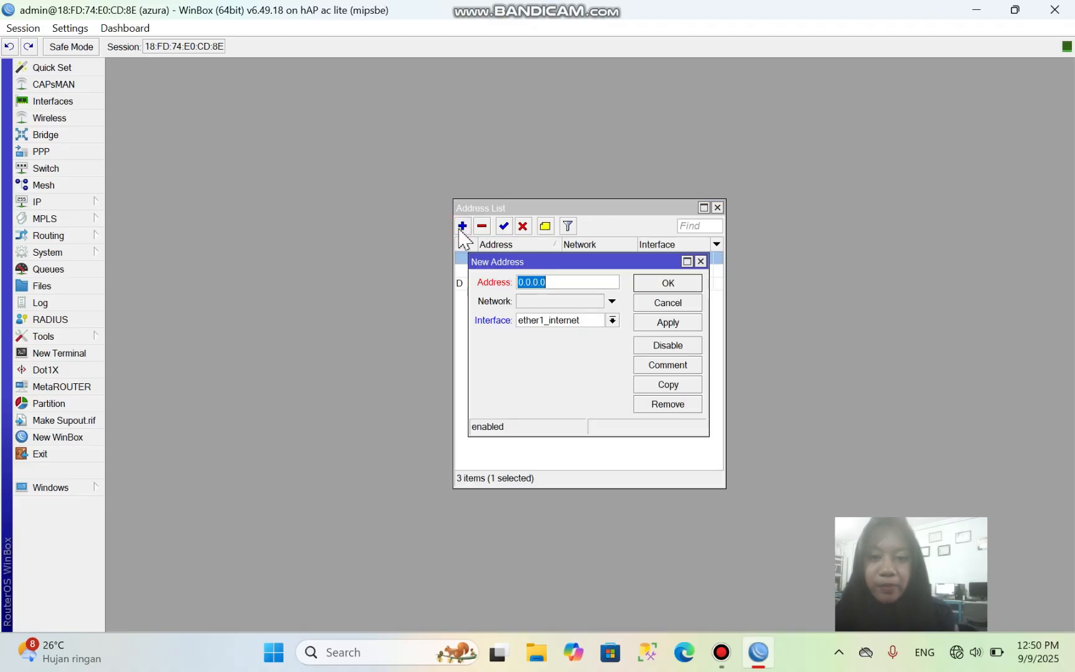
{"action": "left_click", "coordinate": [552, 281]}
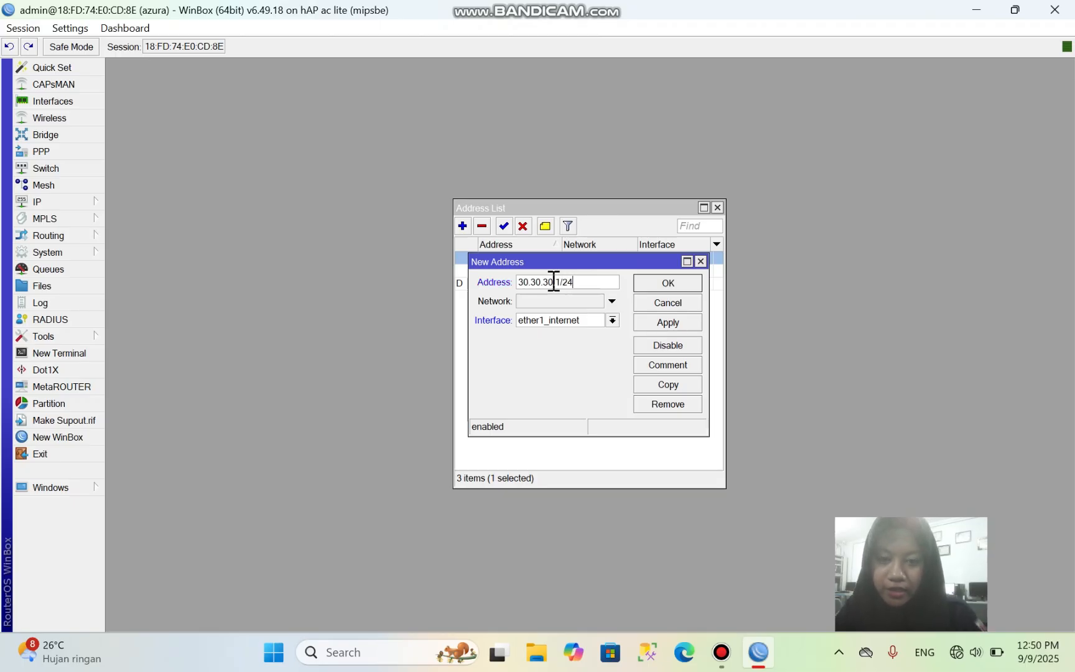
{"action": "left_click", "coordinate": [586, 320]}
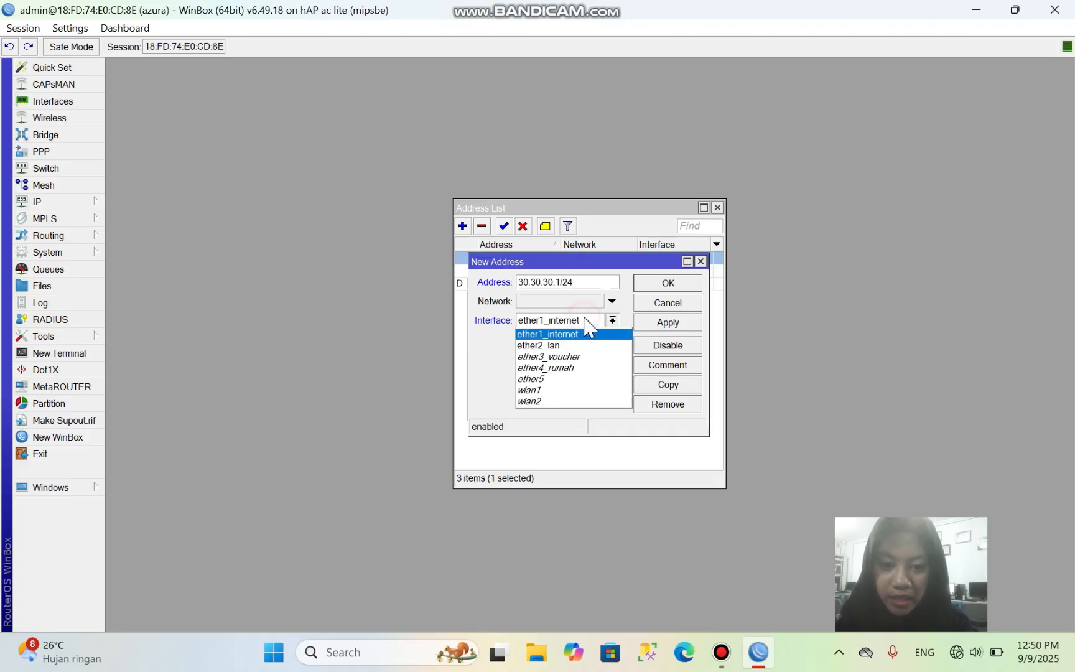
{"action": "left_click", "coordinate": [563, 368]}
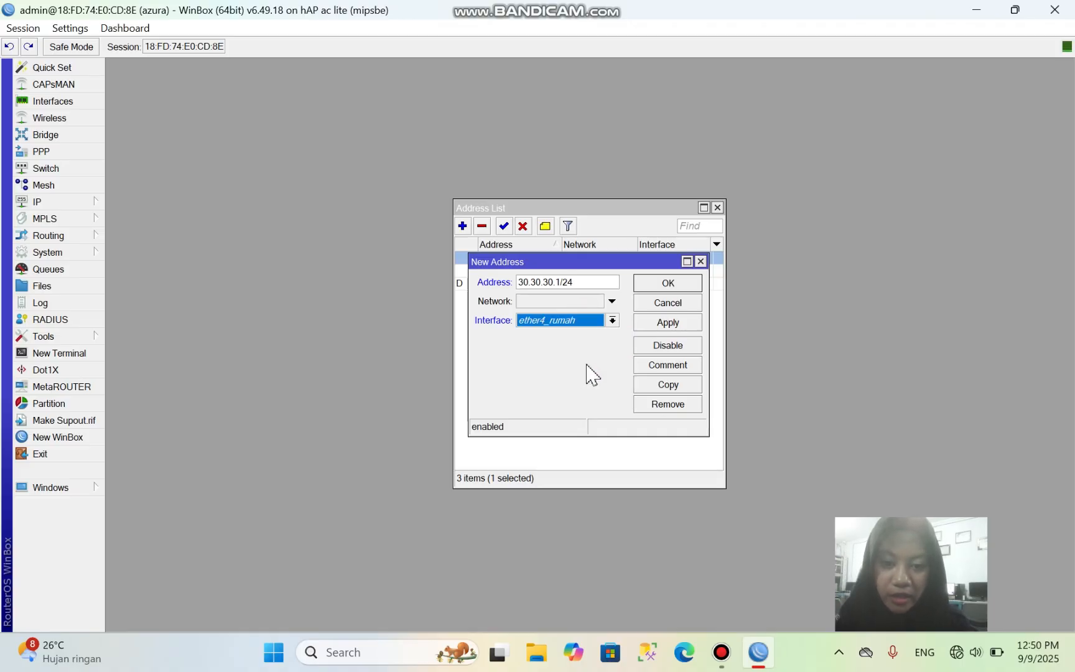
{"action": "left_click", "coordinate": [661, 328]}
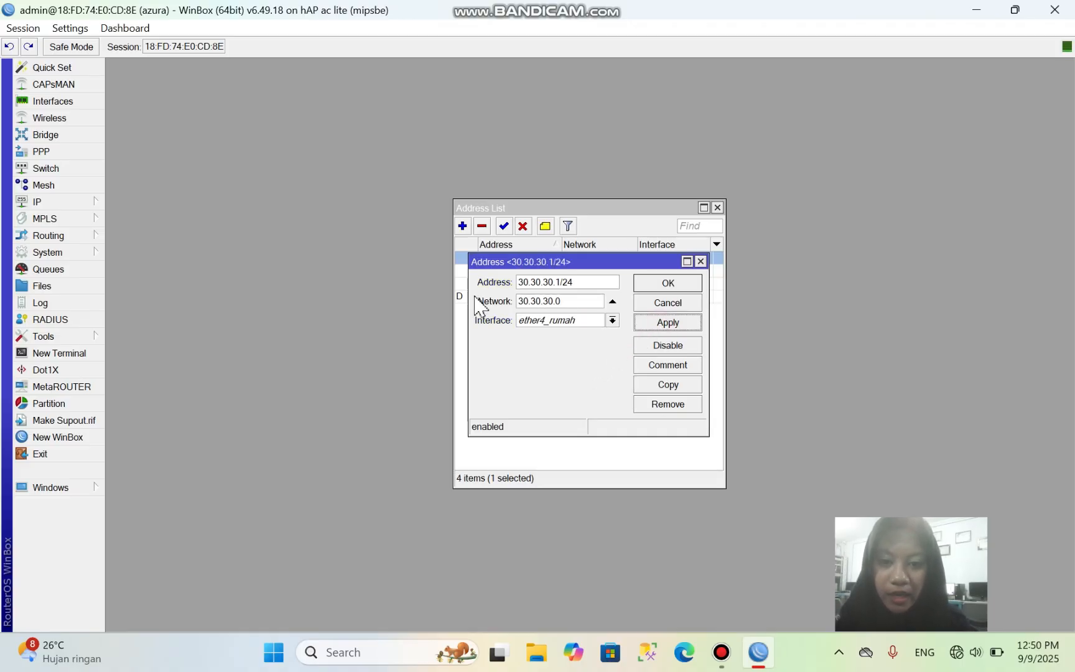
{"action": "left_click", "coordinate": [660, 284]}
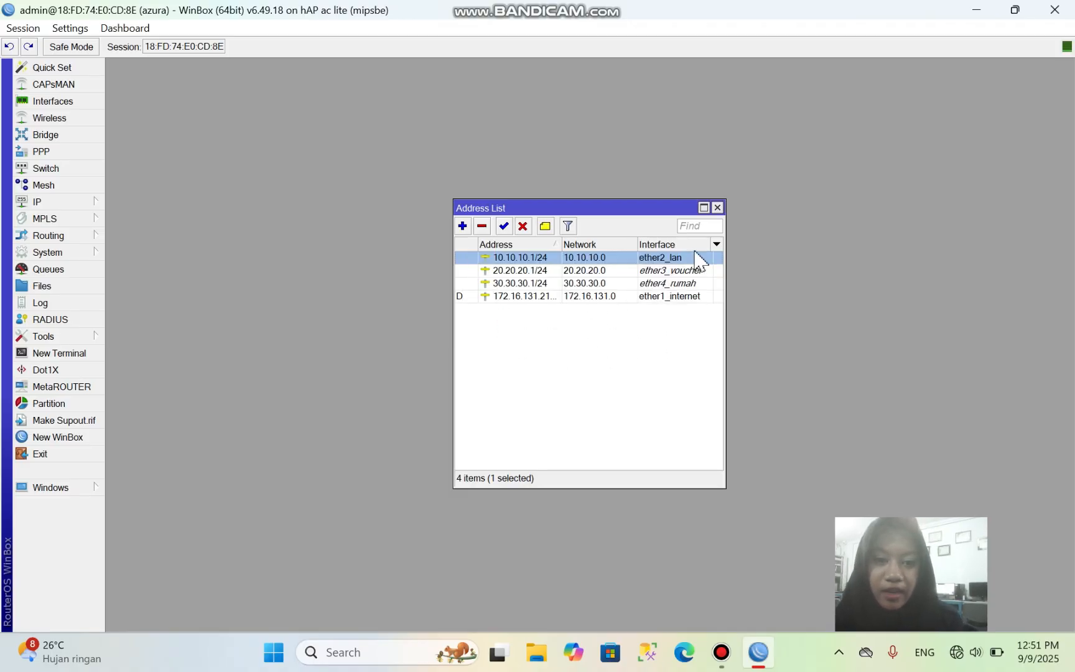
{"action": "left_click", "coordinate": [717, 207]}
- Run DHCP Setup for the ether2_lan interface, accepting the suggested network values and the 00:10:00 lease time
{"action": "left_click", "coordinate": [96, 203]}
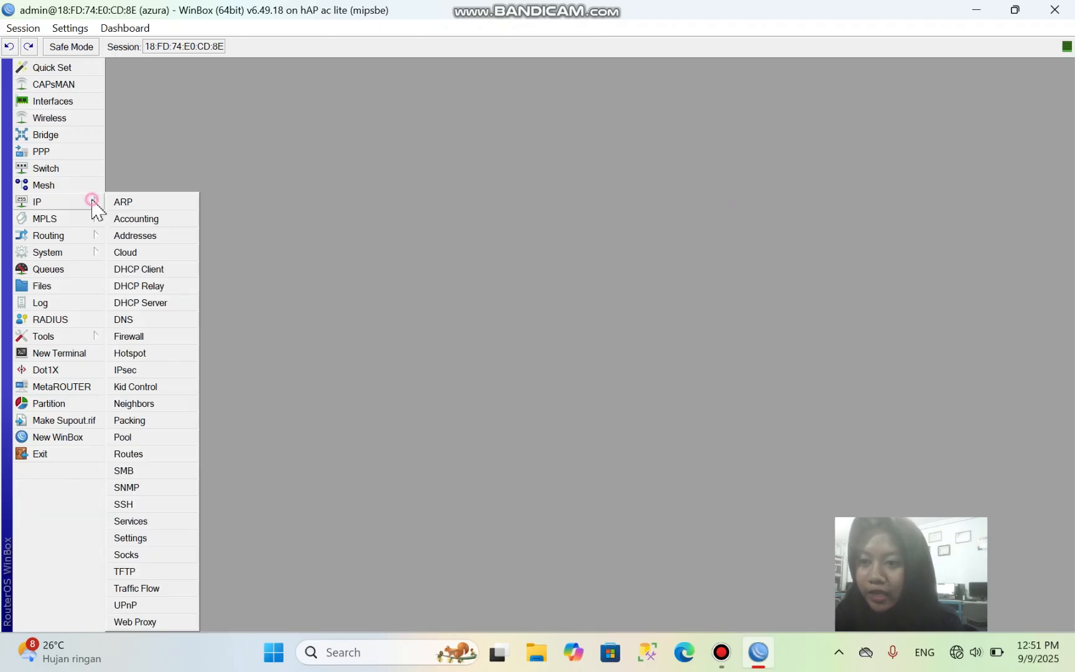
{"action": "left_click", "coordinate": [142, 305]}
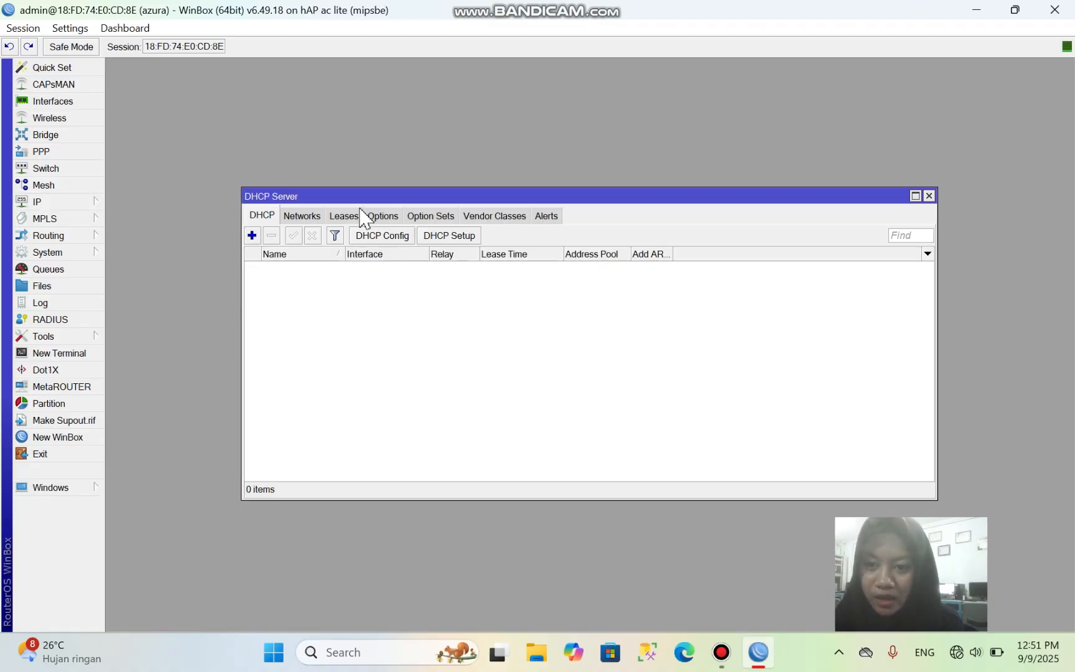
{"action": "left_click", "coordinate": [462, 239]}
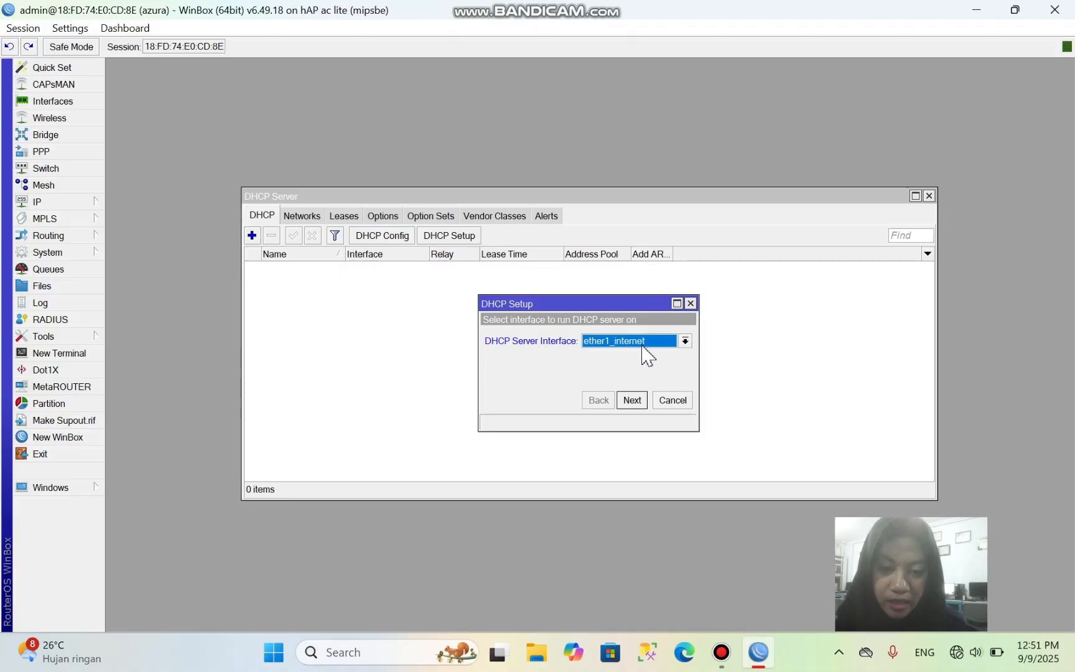
{"action": "left_click", "coordinate": [642, 344]}
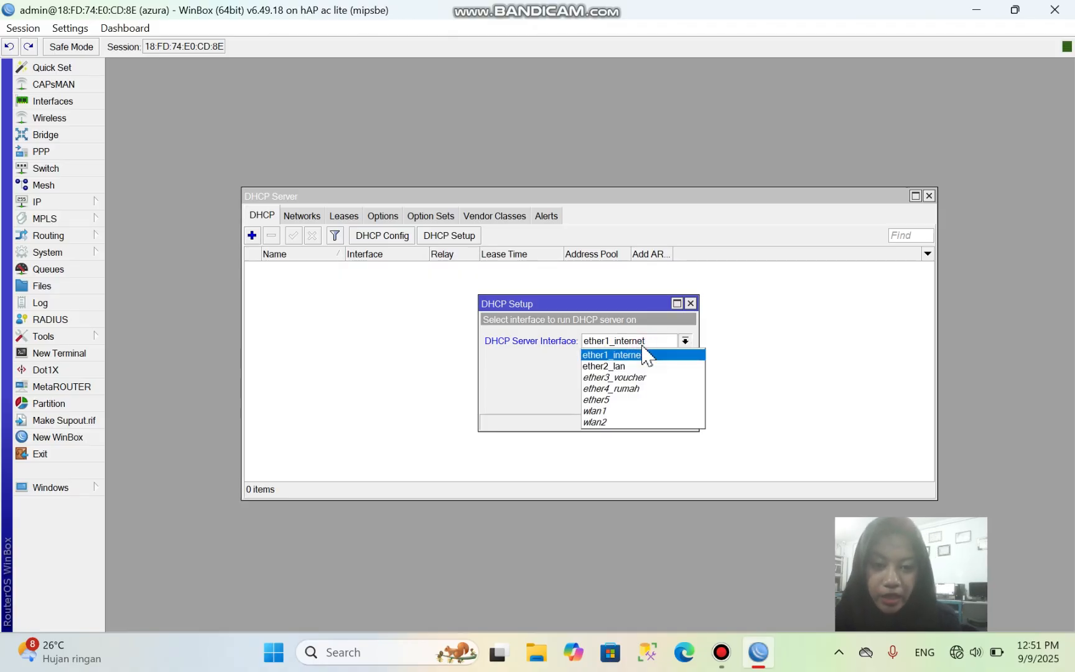
{"action": "left_click", "coordinate": [632, 366]}
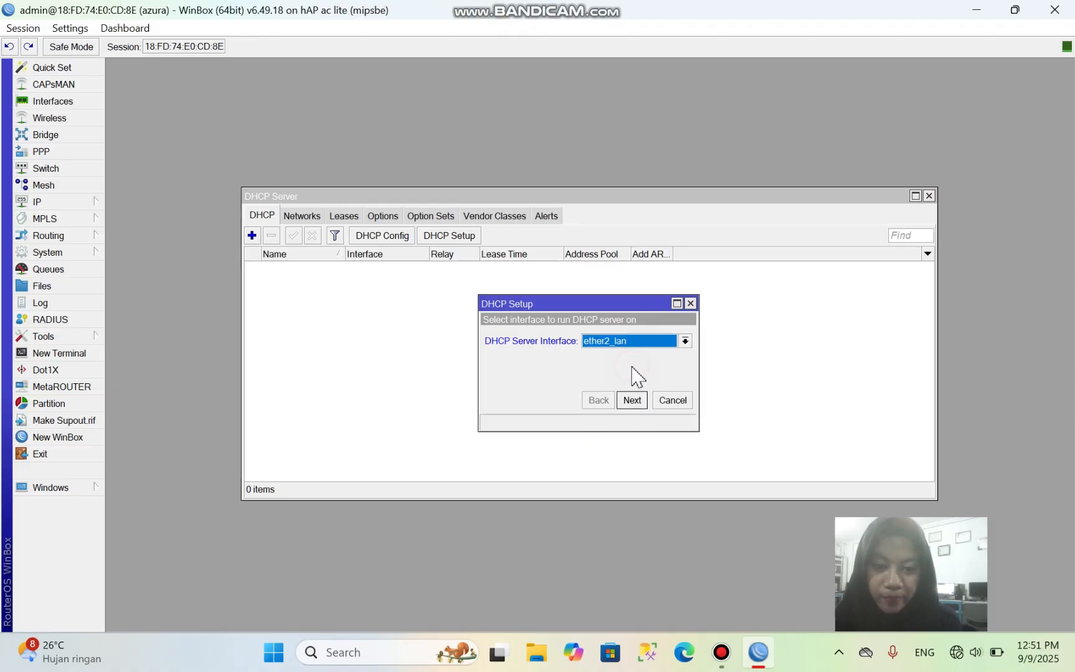
{"action": "left_click", "coordinate": [634, 400]}
{"action": "left_click", "coordinate": [638, 401]}
{"action": "left_click", "coordinate": [638, 401]}
{"action": "left_click", "coordinate": [637, 401]}
{"action": "left_click", "coordinate": [638, 401]}
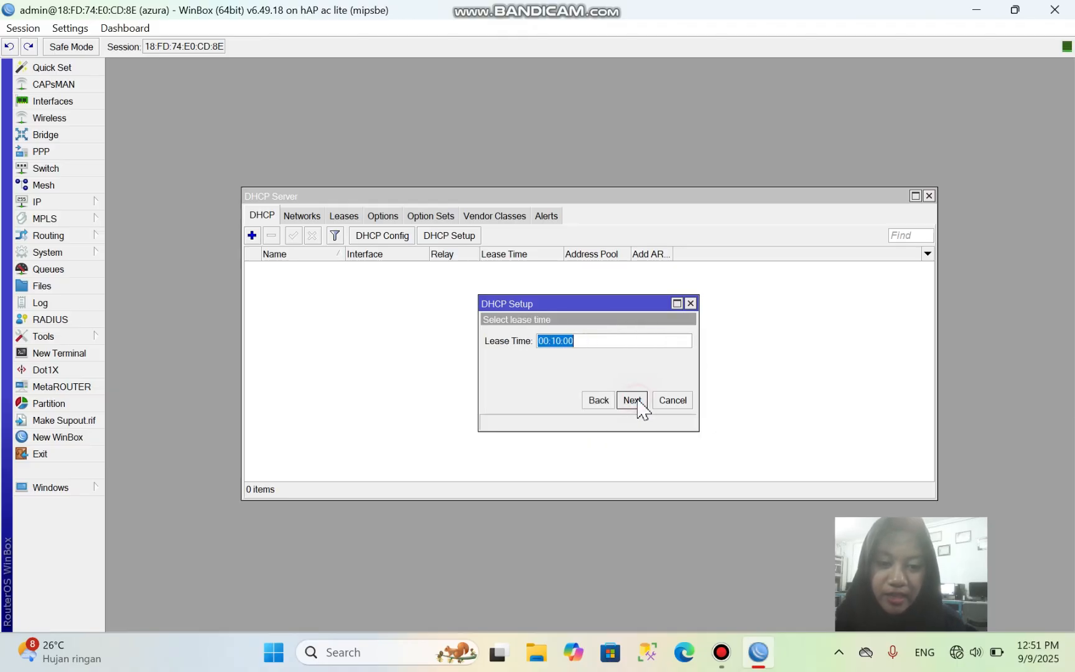
{"action": "left_click", "coordinate": [637, 402]}
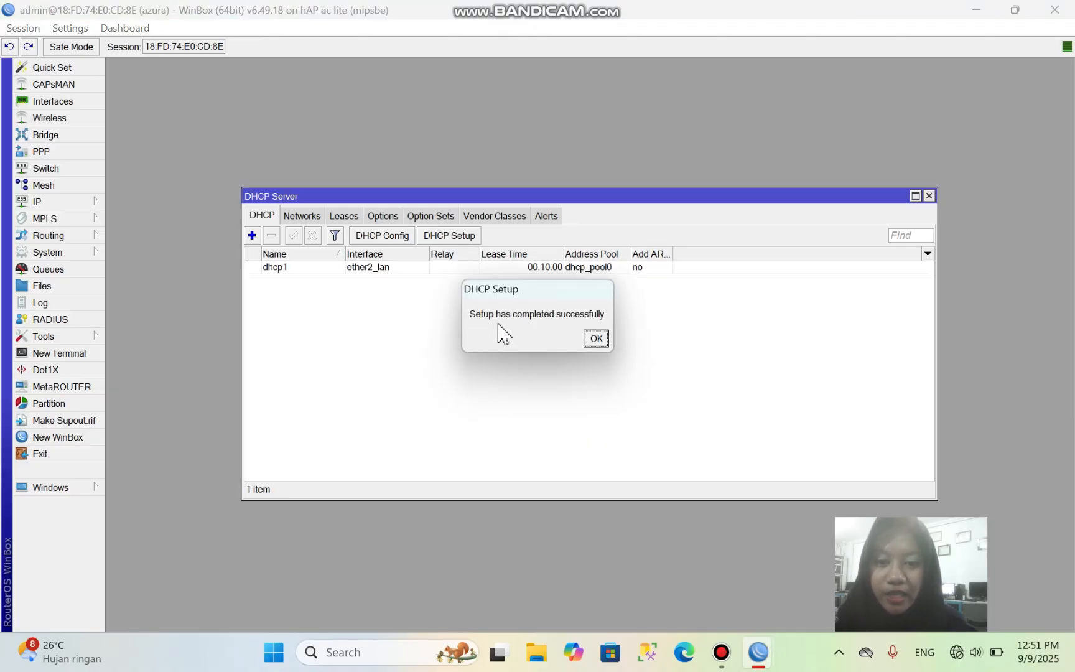
{"action": "left_click", "coordinate": [596, 340]}
- Run DHCP Setup for the ether3_voucher interface, accepting all suggested values including the 00:10:00 lease time
{"action": "left_click", "coordinate": [457, 234]}
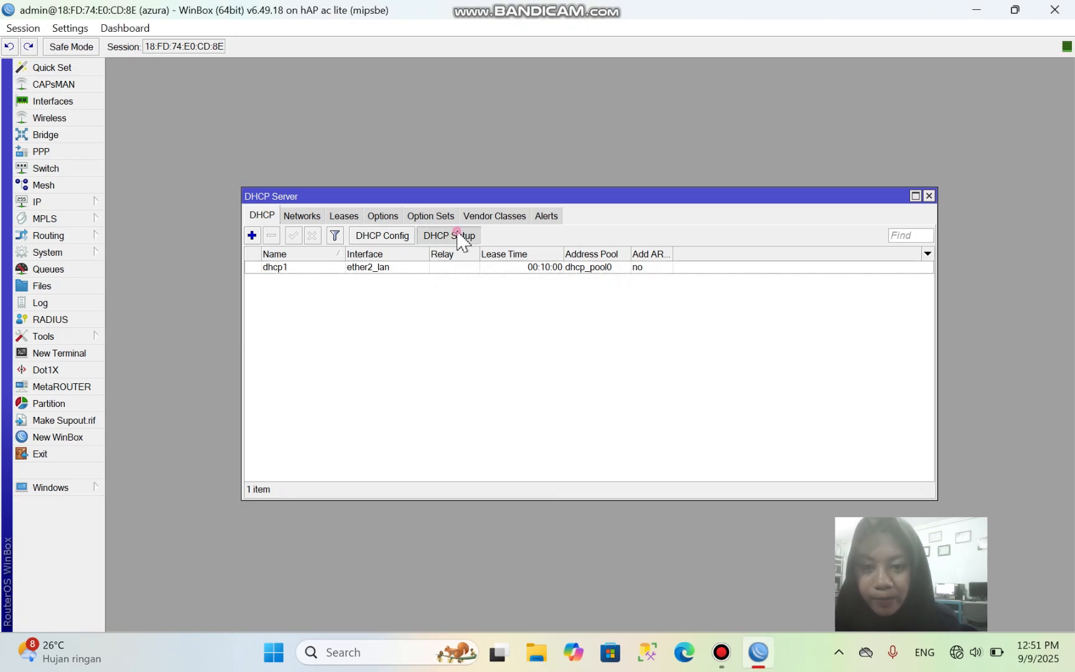
{"action": "left_click", "coordinate": [634, 342]}
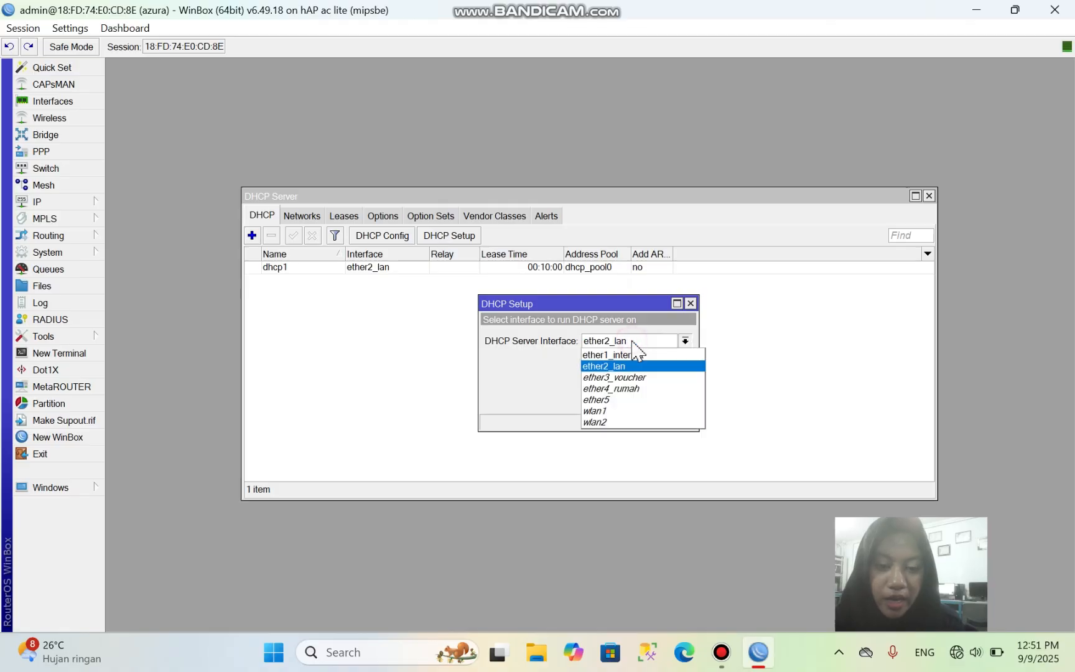
{"action": "left_click", "coordinate": [633, 378]}
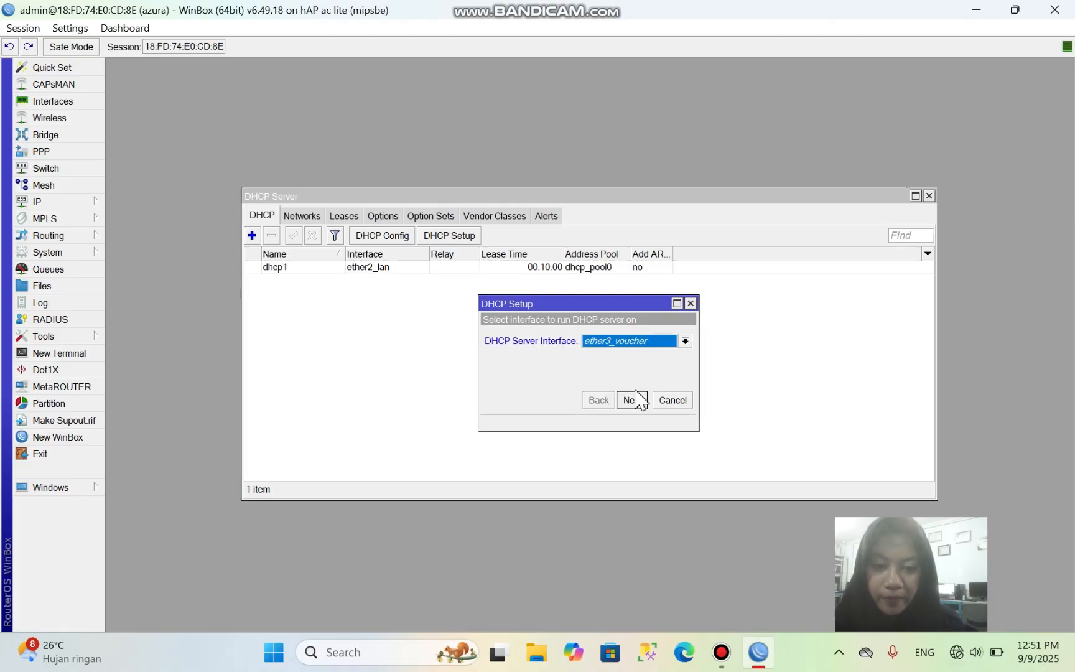
{"action": "left_click", "coordinate": [632, 400]}
{"action": "left_click", "coordinate": [632, 400]}
{"action": "left_click", "coordinate": [632, 400]}
{"action": "left_click", "coordinate": [632, 400]}
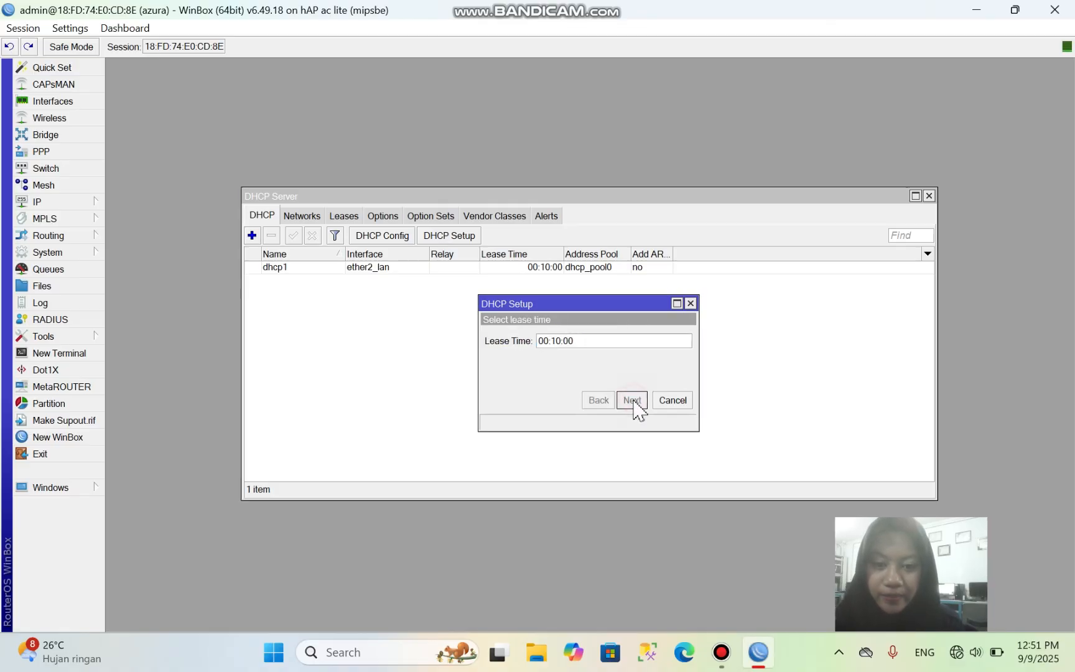
{"action": "left_click", "coordinate": [632, 400]}
{"action": "left_click", "coordinate": [596, 339]}
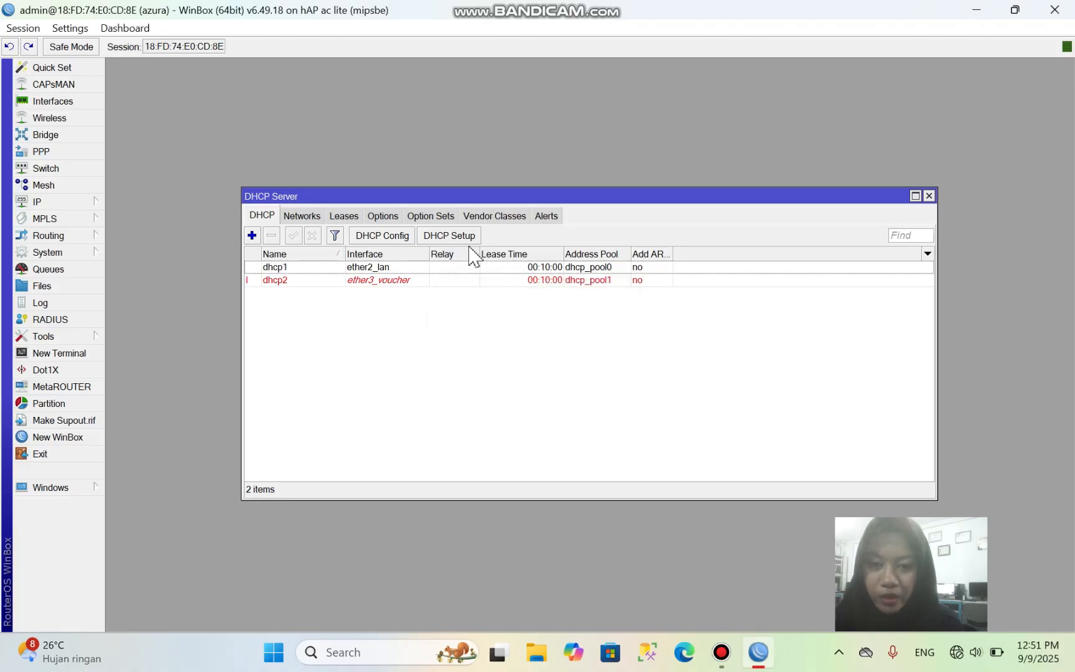
- Run DHCP Setup for the ether4_rumah interface with the suggested values and close the DHCP server window
{"action": "left_click", "coordinate": [460, 235]}
{"action": "left_click", "coordinate": [649, 342]}
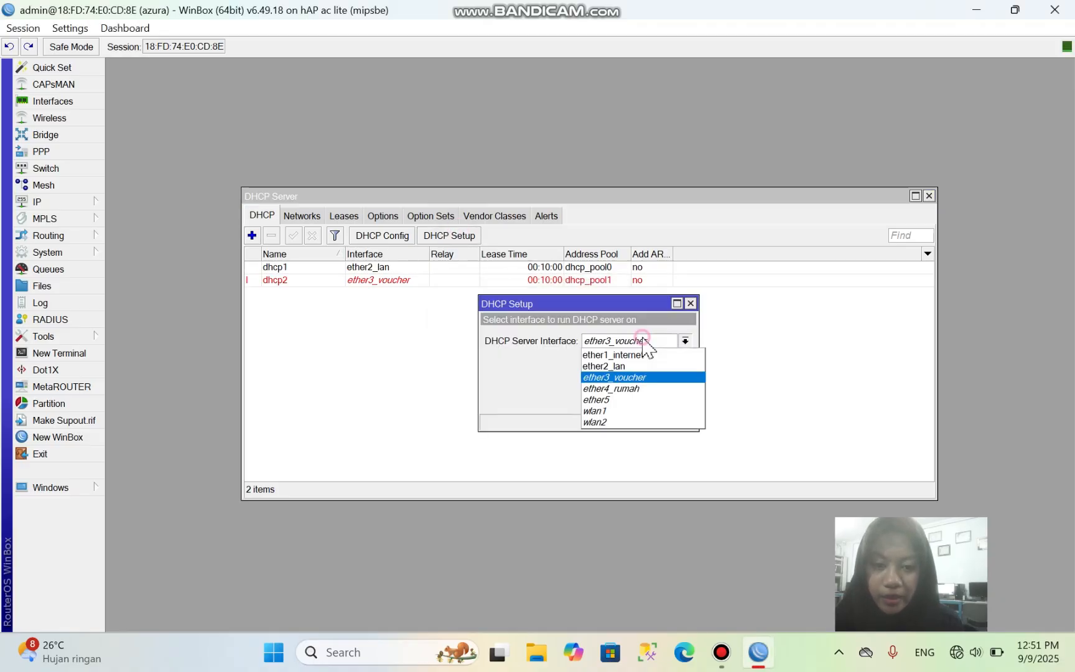
{"action": "left_click", "coordinate": [621, 389]}
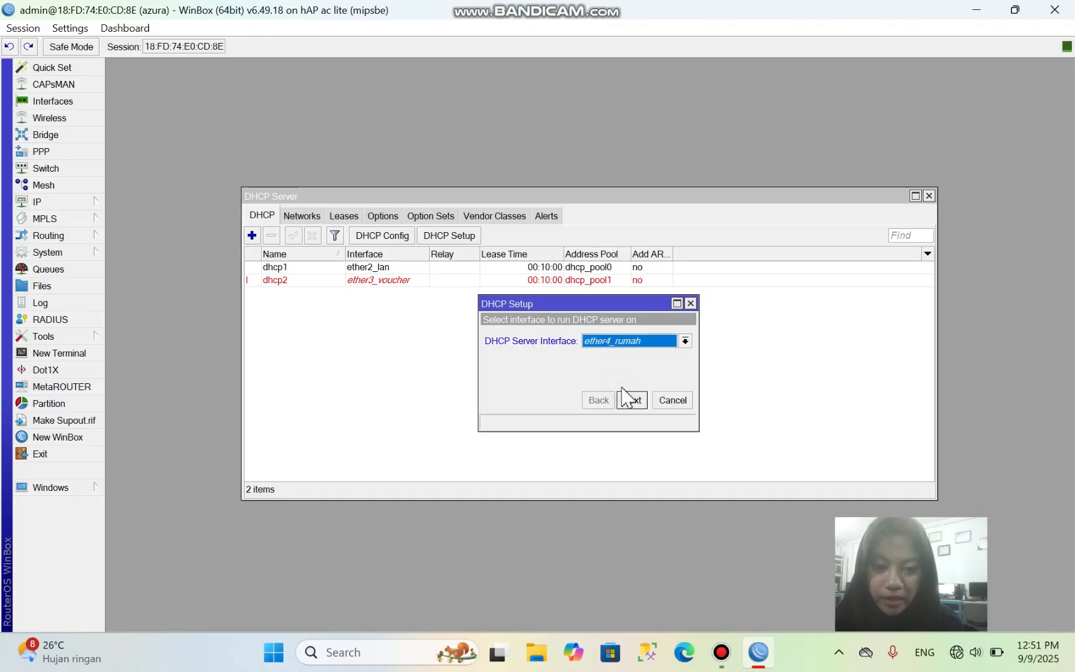
{"action": "left_click", "coordinate": [627, 402]}
{"action": "left_click", "coordinate": [627, 402]}
{"action": "left_click", "coordinate": [627, 401]}
{"action": "left_click", "coordinate": [627, 402]}
{"action": "left_click", "coordinate": [631, 400]}
{"action": "left_click", "coordinate": [631, 400]}
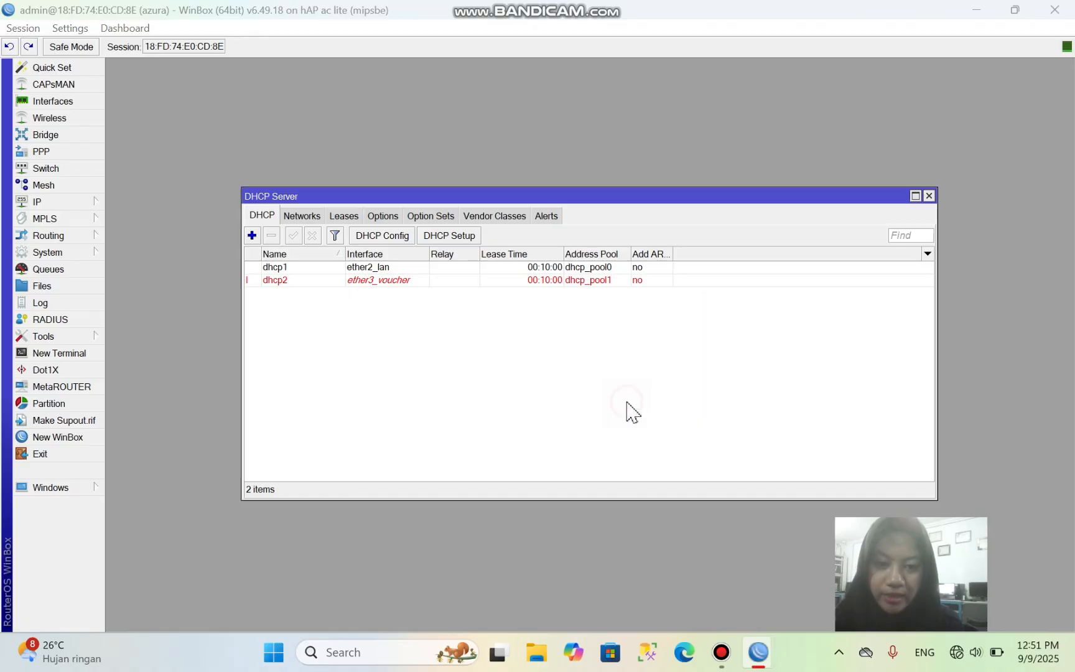
{"action": "left_click", "coordinate": [596, 339]}
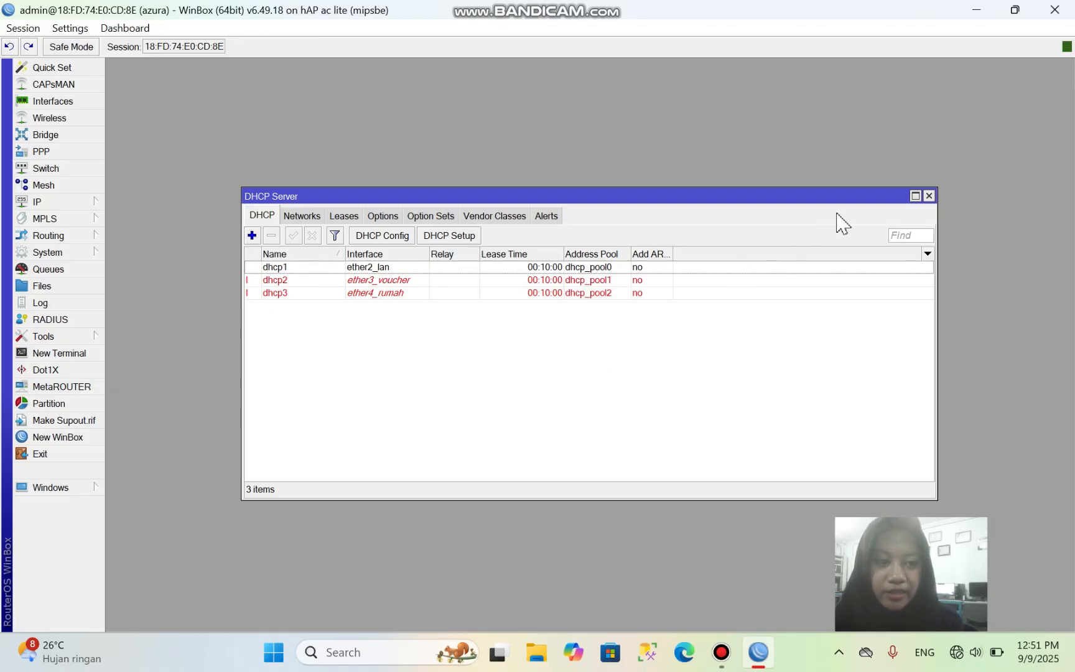
{"action": "left_click", "coordinate": [929, 197]}
- Try to change the admin user's password by entering and confirming the new password, and close the user windows
{"action": "left_click", "coordinate": [93, 253]}
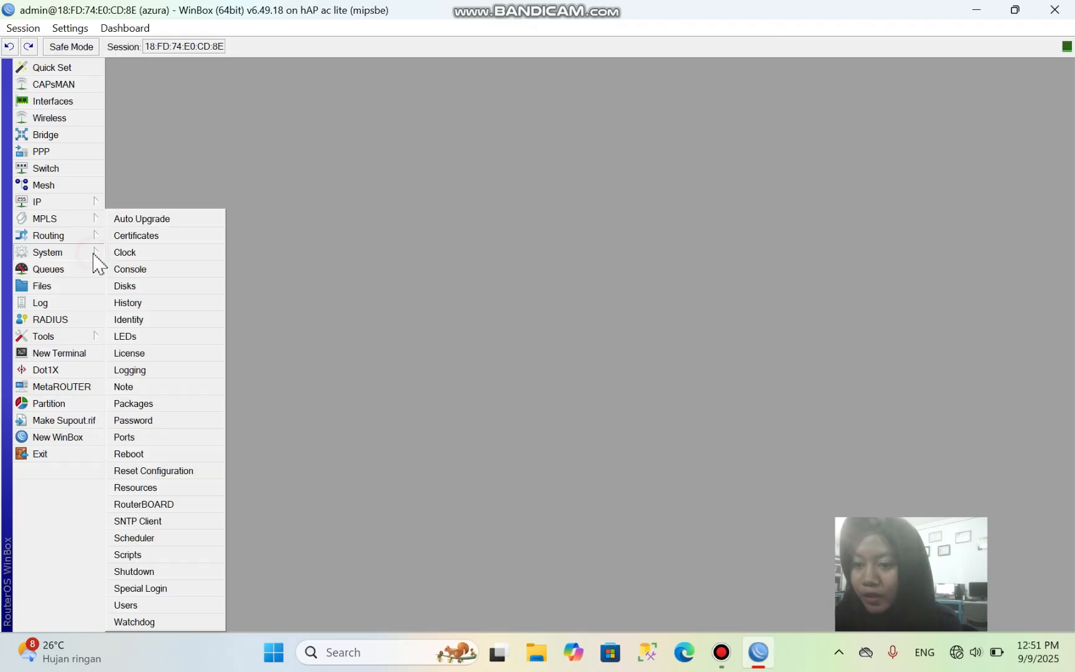
{"action": "left_click", "coordinate": [126, 606]}
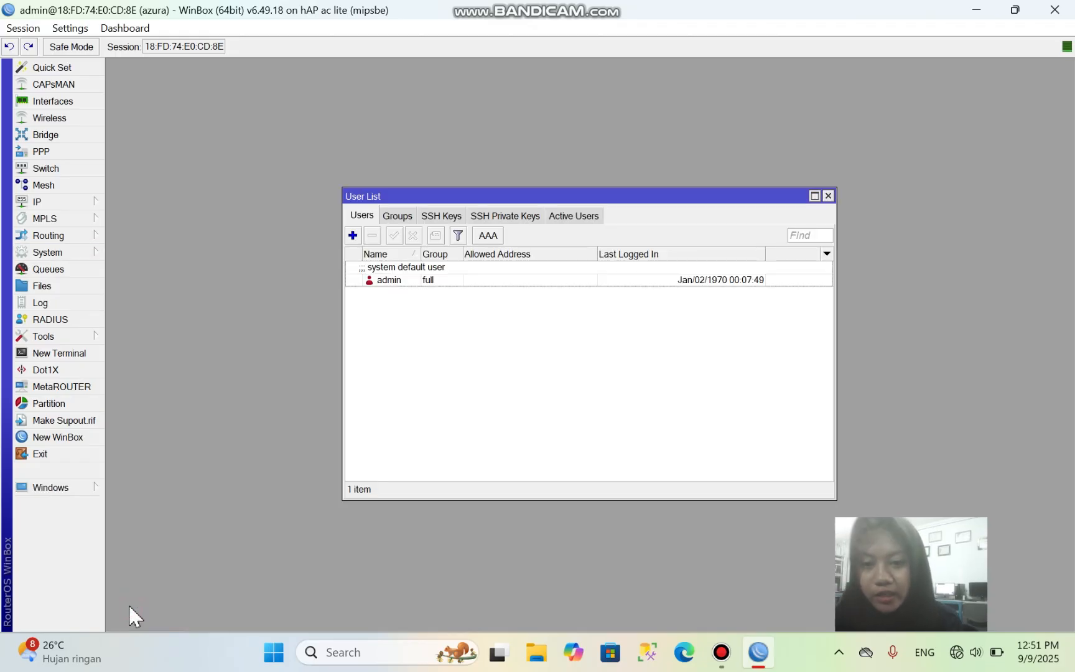
{"action": "double_click", "coordinate": [392, 281]}
{"action": "key", "text": "Escape"}
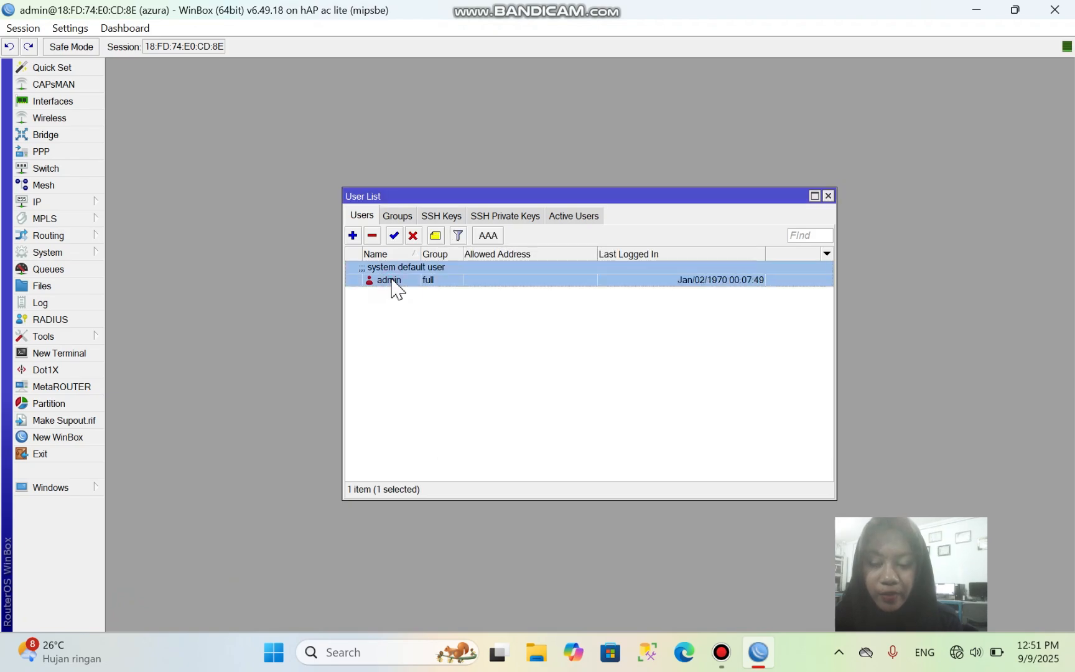
{"action": "double_click", "coordinate": [392, 280]}
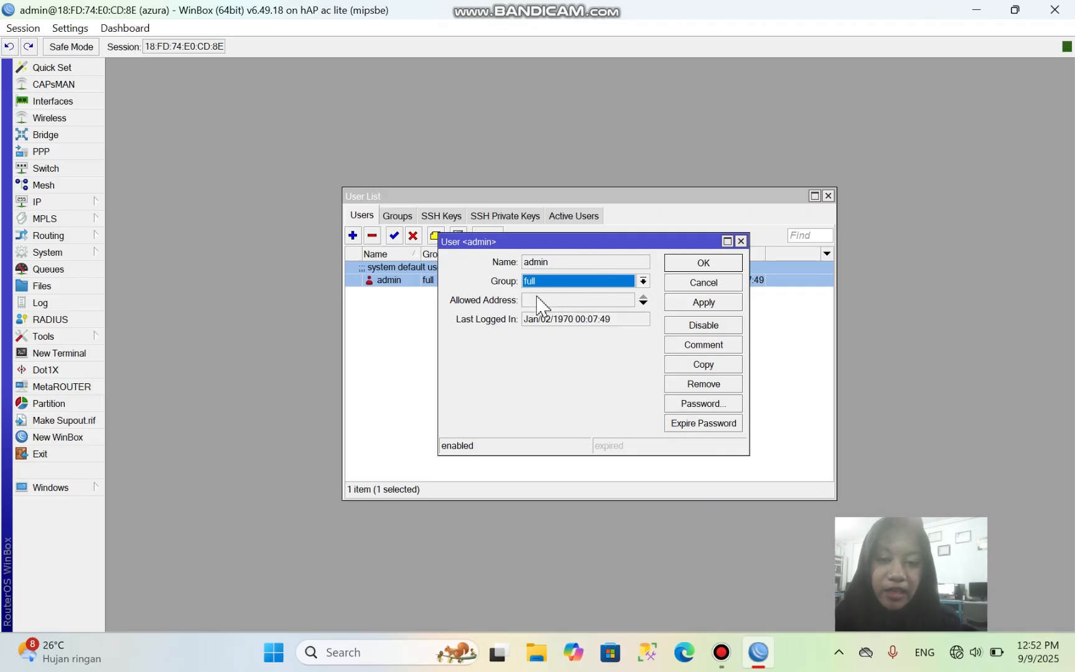
{"action": "left_click", "coordinate": [701, 404]}
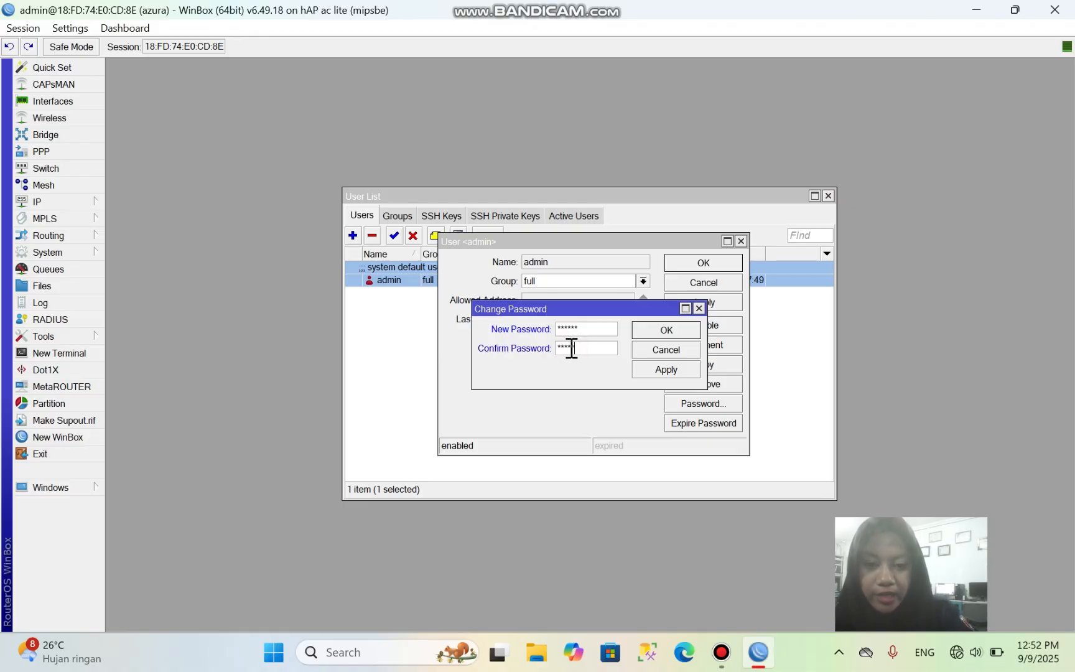
{"action": "left_click", "coordinate": [665, 368]}
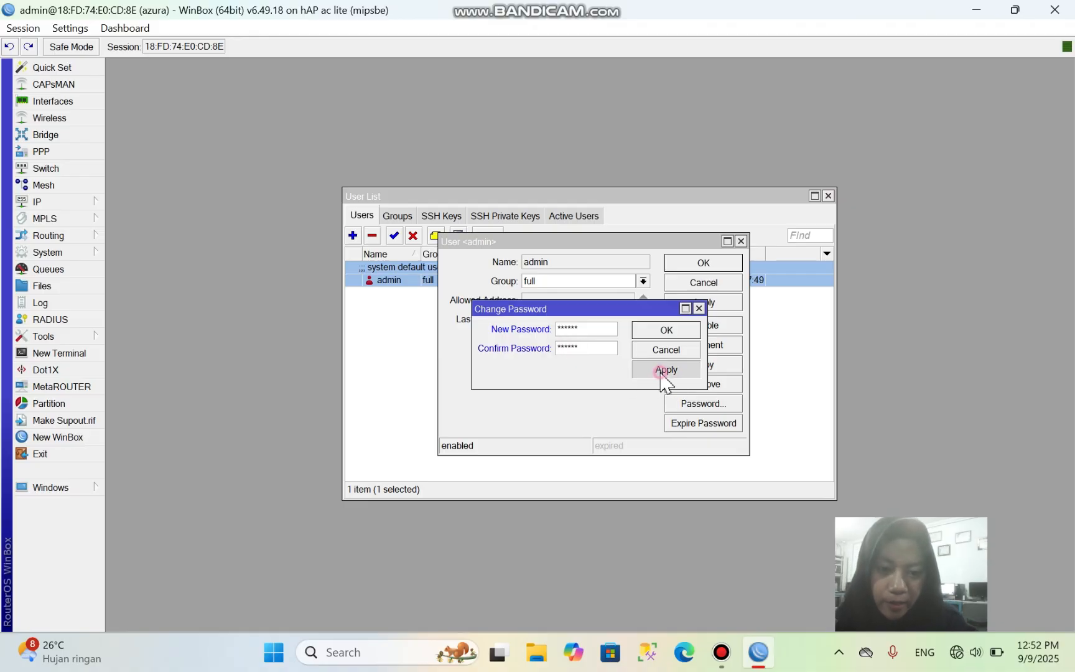
{"action": "left_click", "coordinate": [665, 329]}
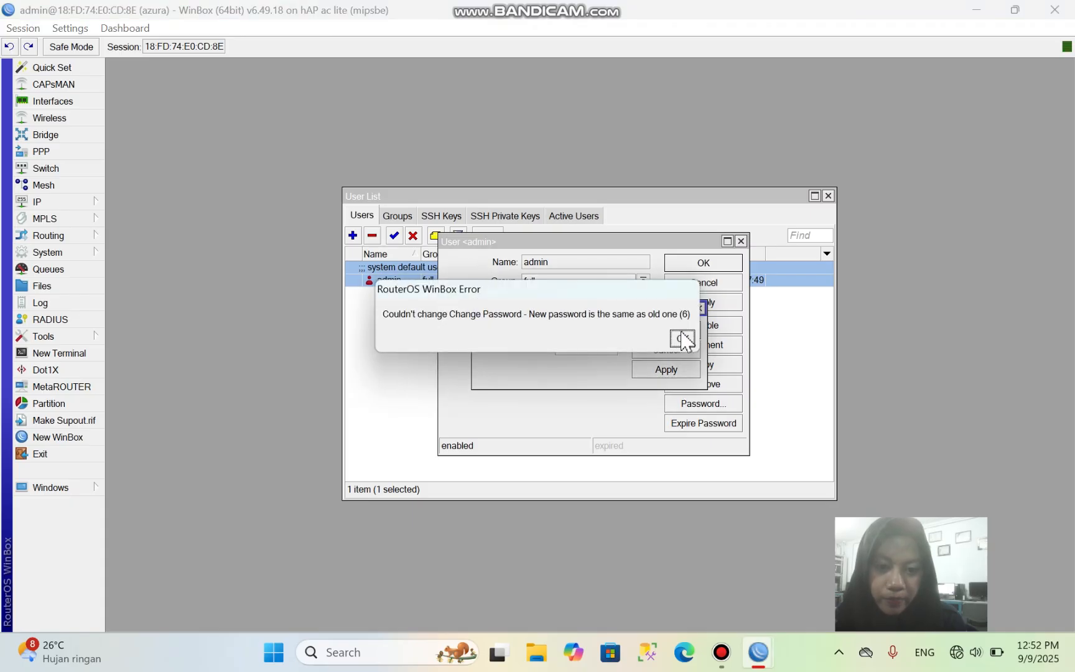
{"action": "left_click", "coordinate": [681, 337]}
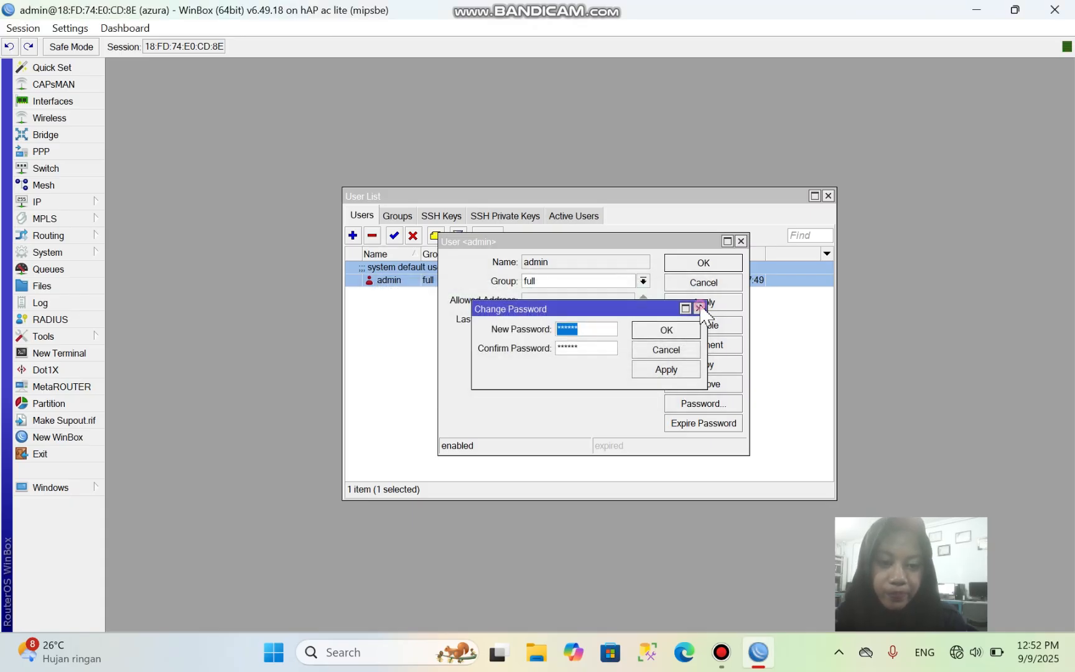
{"action": "left_click", "coordinate": [700, 309]}
{"action": "left_click", "coordinate": [741, 241]}
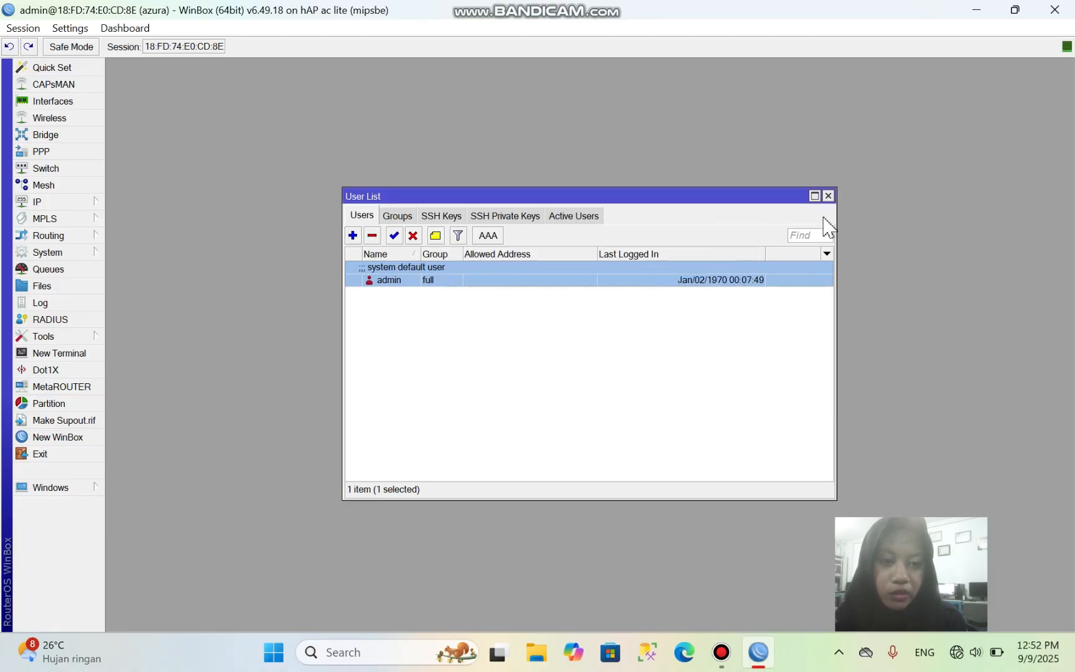
{"action": "left_click", "coordinate": [828, 196]}
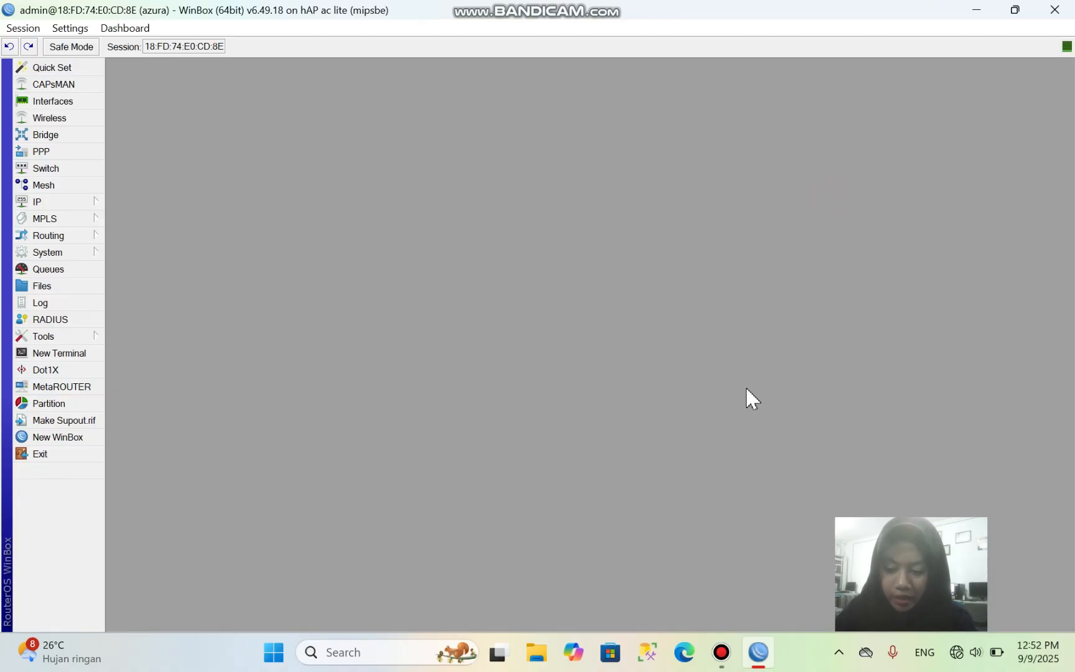
- Switch to Edge, open youtube.com and retry loading the page to test the internet connection
{"action": "key", "text": "super"}
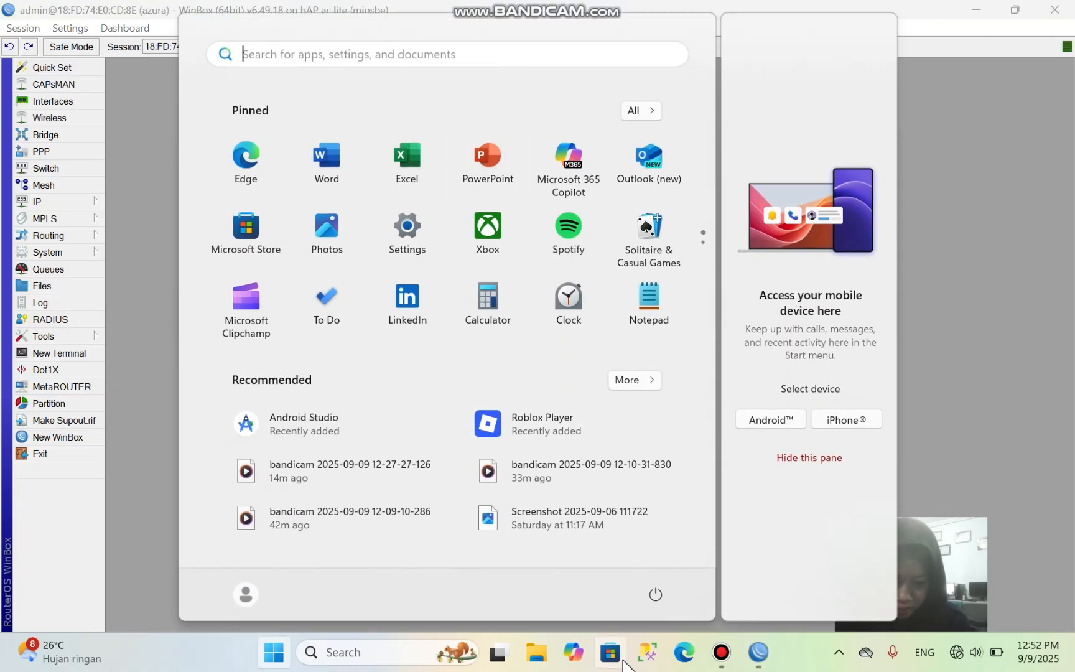
{"action": "left_click", "coordinate": [684, 652]}
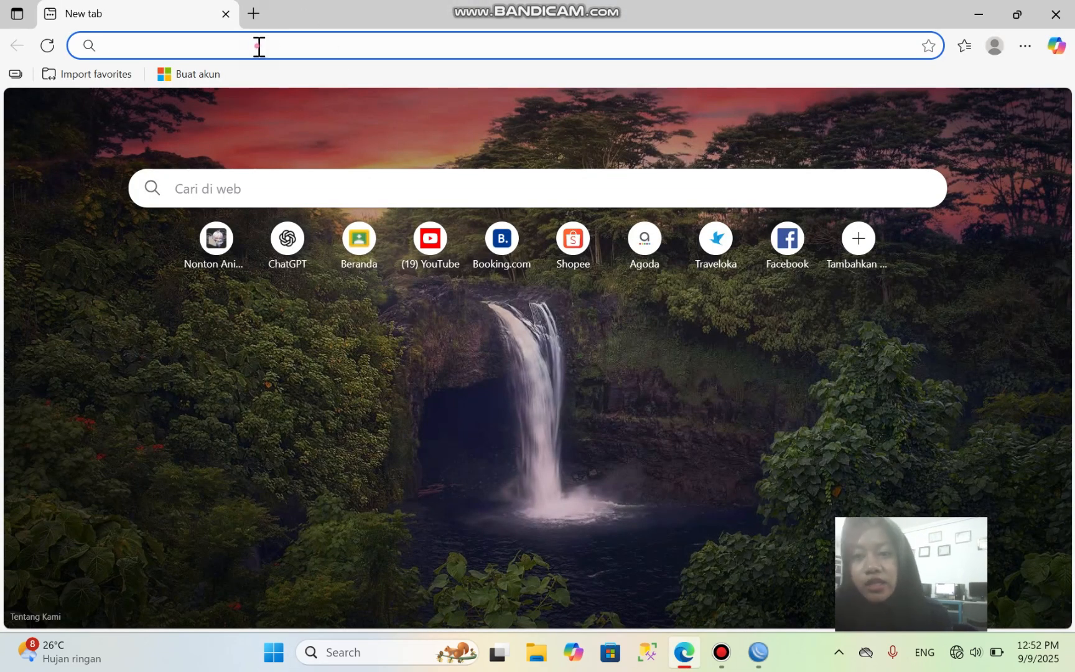
{"action": "left_click", "coordinate": [257, 46]}
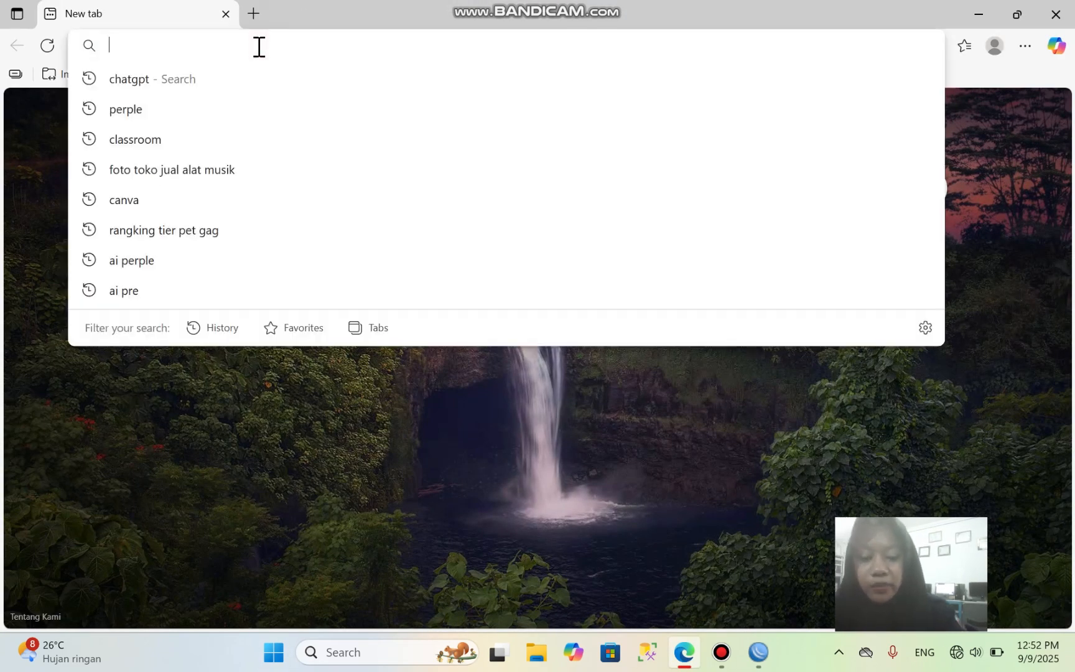
{"action": "type", "text": "youtube"}
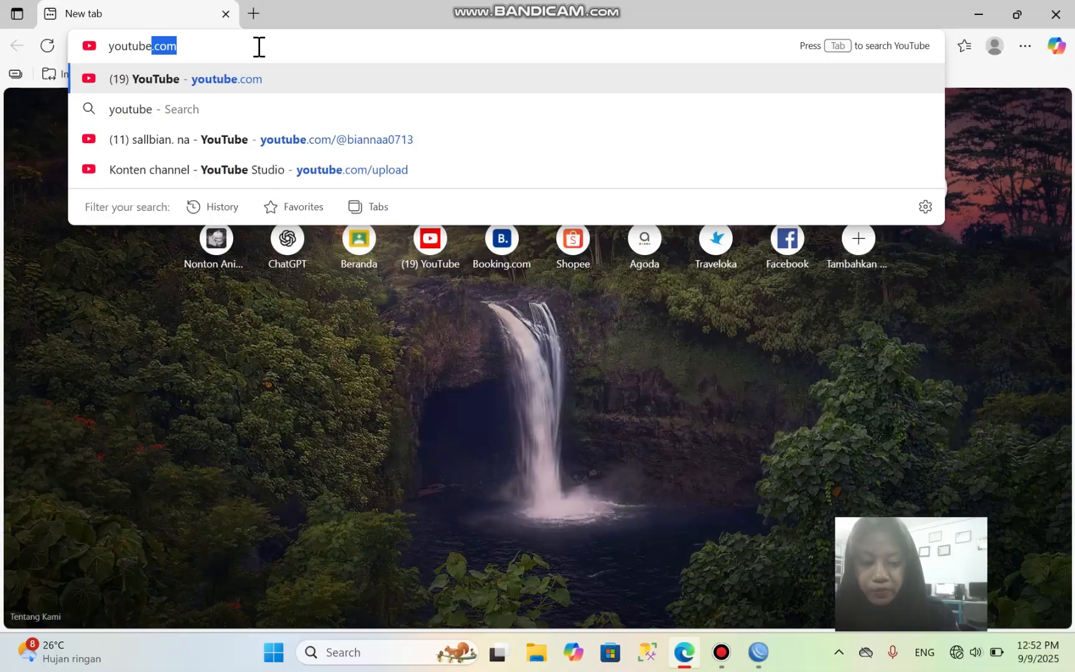
{"action": "key", "text": "Return"}
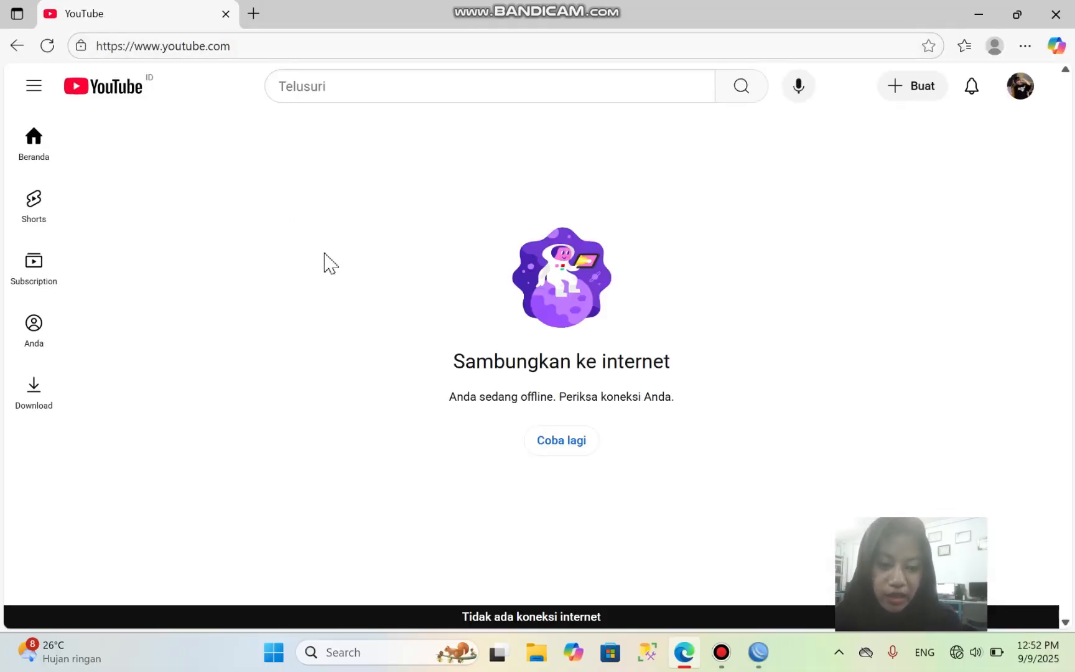
{"action": "left_click", "coordinate": [556, 440]}
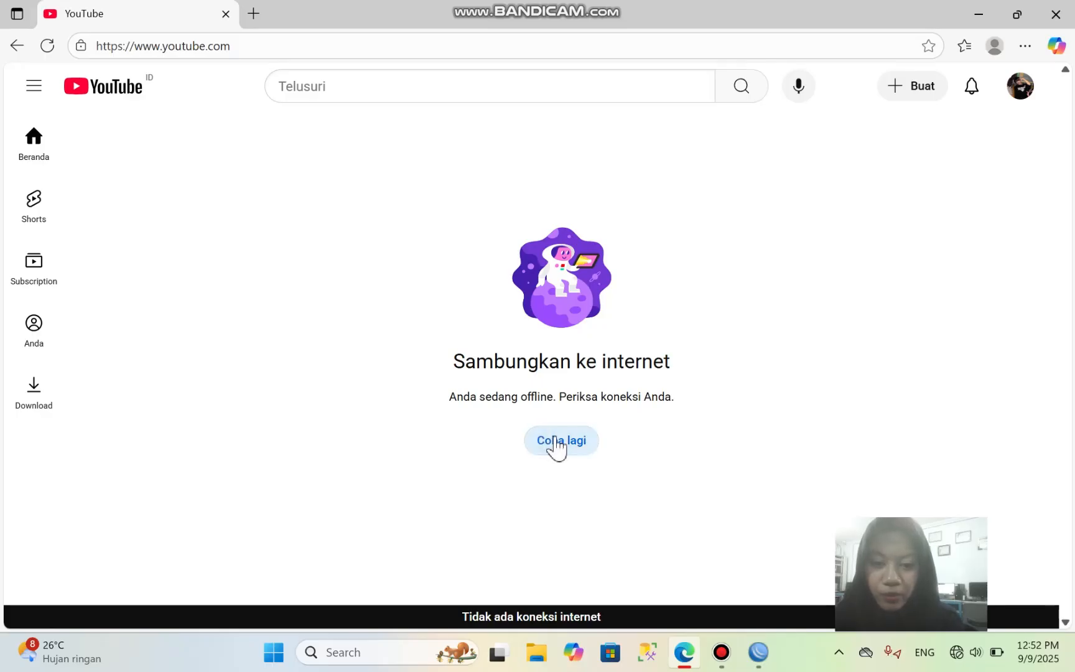
{"action": "left_click", "coordinate": [555, 438]}
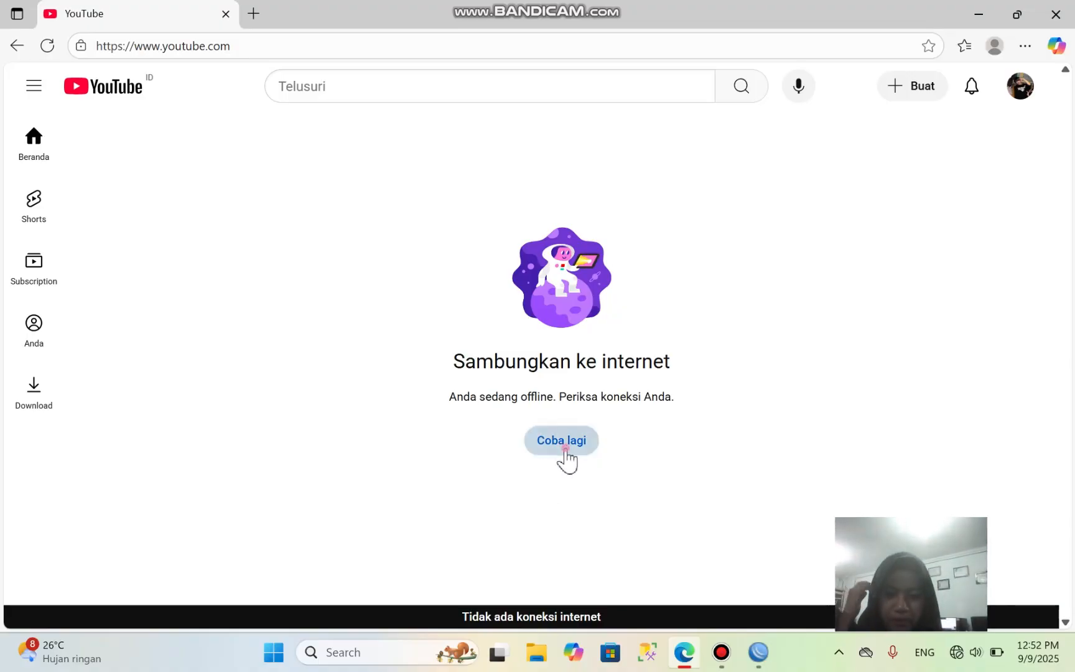
{"action": "left_click", "coordinate": [564, 443]}
{"action": "left_click", "coordinate": [721, 667]}
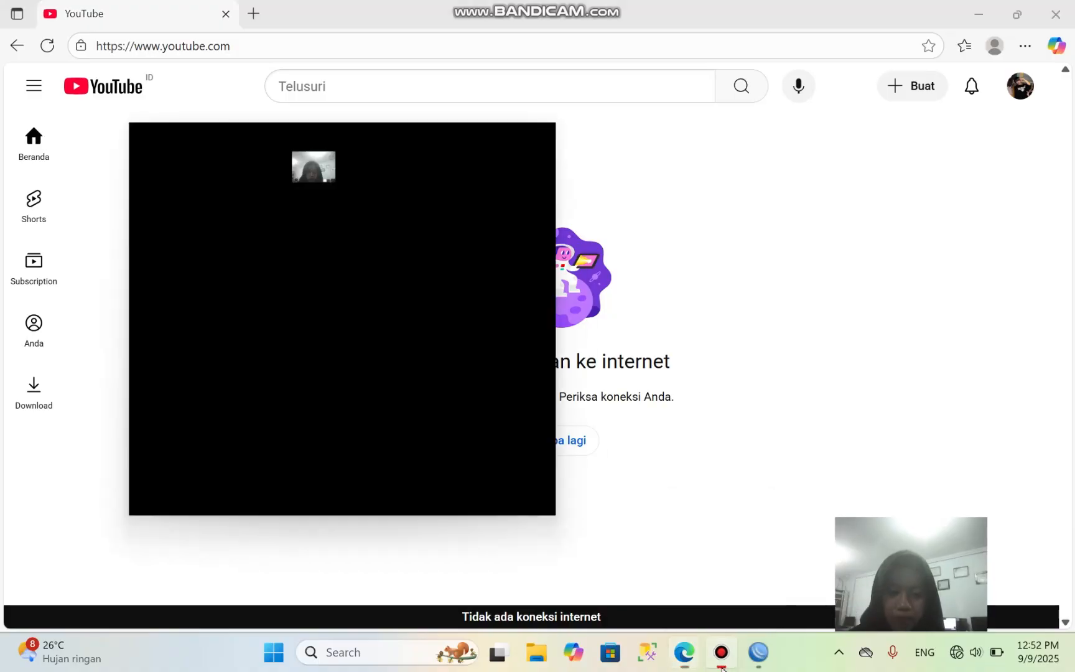
{"action": "left_click", "coordinate": [422, 57]}
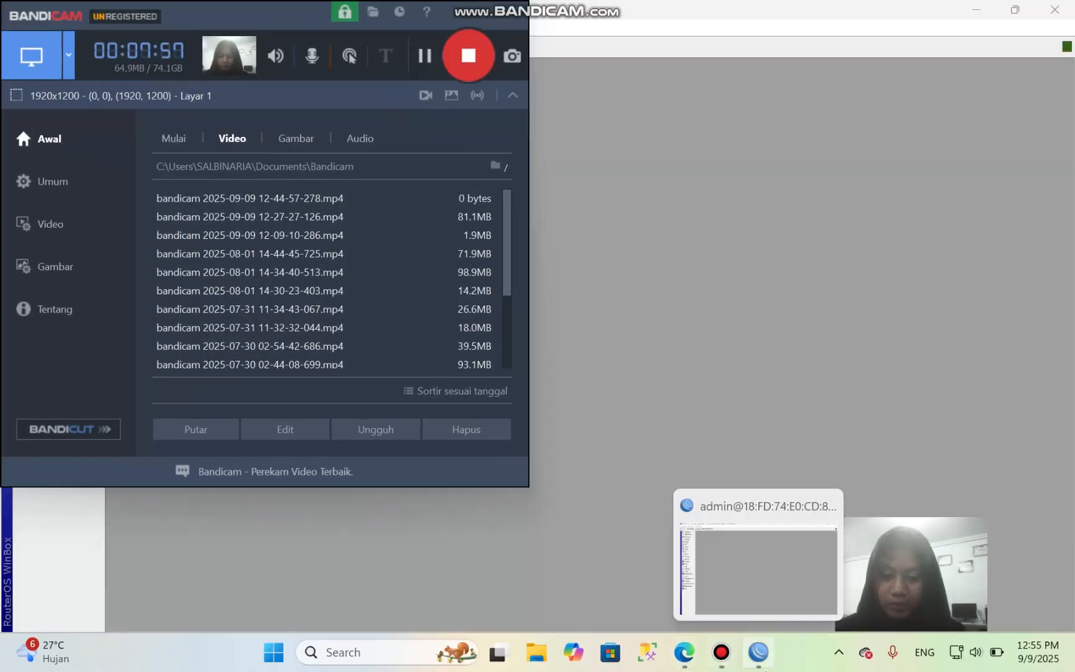
{"action": "left_click", "coordinate": [760, 666]}
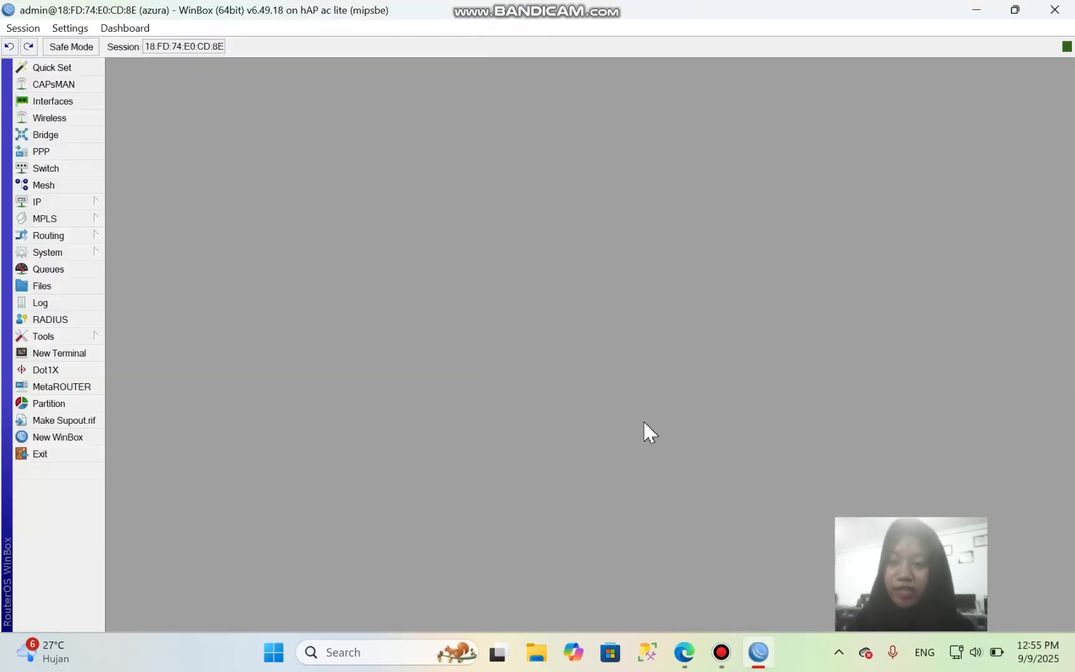
- Switch to Edge, reload the YouTube home page and browse its feed to check internet access
{"action": "left_click", "coordinate": [686, 653]}
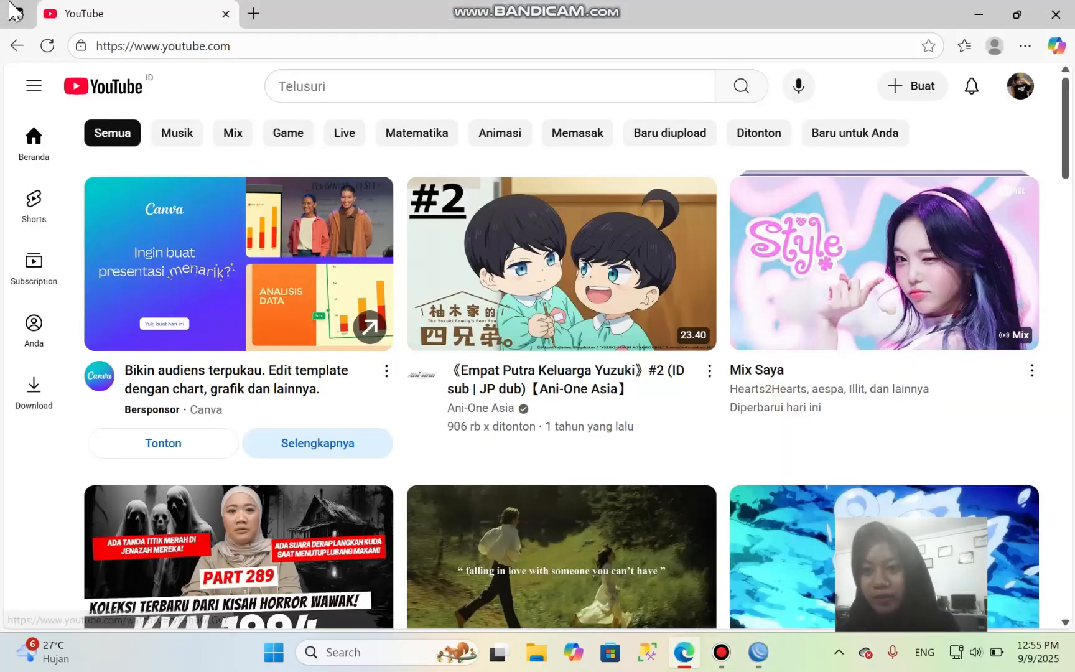
{"action": "left_click", "coordinate": [49, 42]}
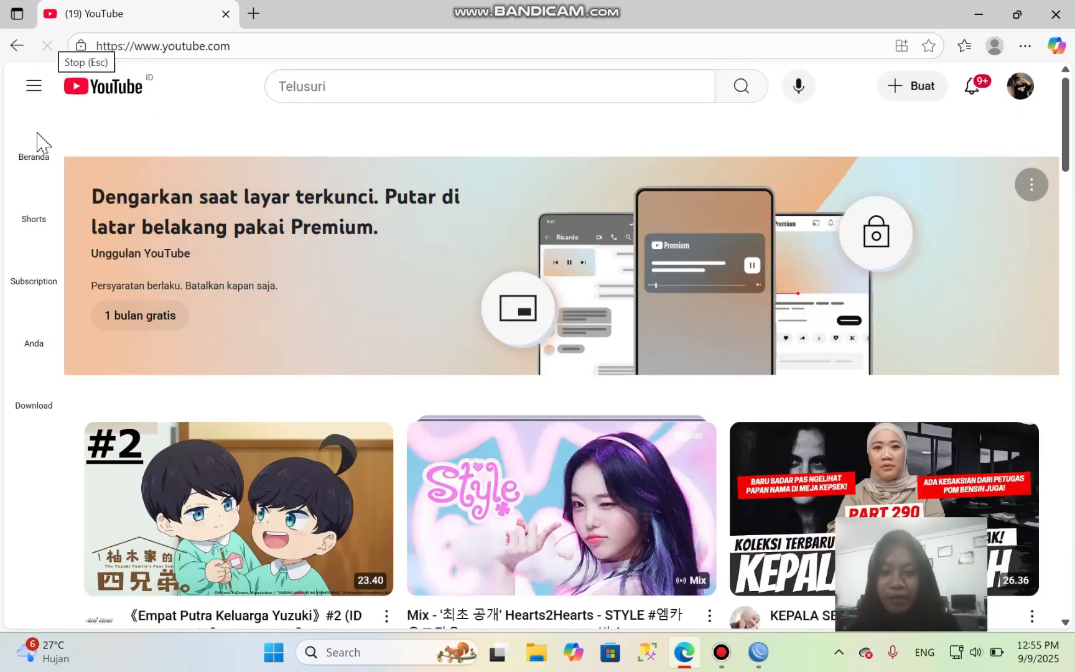
{"action": "scroll", "coordinate": [365, 392], "scroll_direction": "down", "scroll_amount": 10}
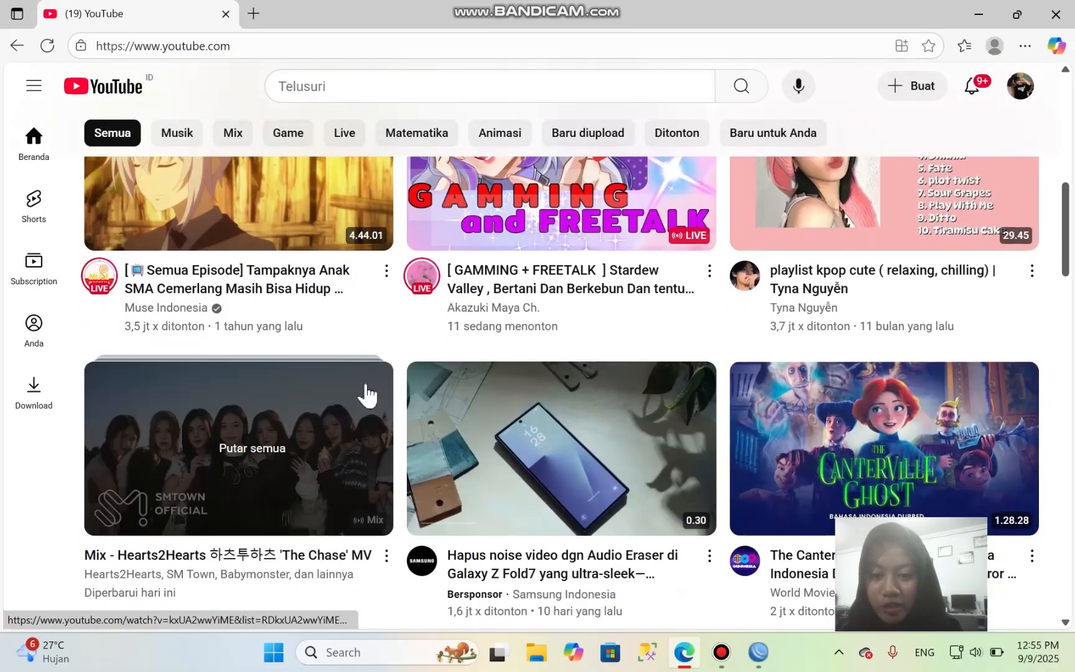
{"action": "scroll", "coordinate": [367, 393], "scroll_direction": "down", "scroll_amount": 10}
{"action": "scroll", "coordinate": [367, 393], "scroll_direction": "up", "scroll_amount": 15}
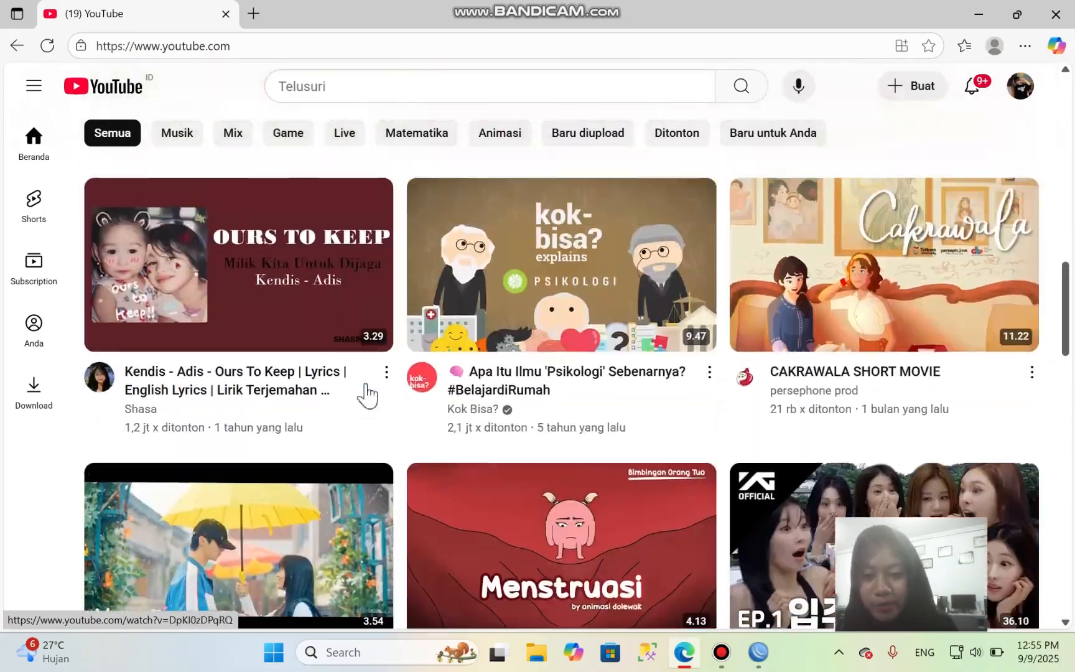
{"action": "scroll", "coordinate": [368, 394], "scroll_direction": "up", "scroll_amount": 10}
- Open Command Prompt and run ipconfig to check the IP address assigned to the Ethernet adapter
{"action": "key", "text": "super"}
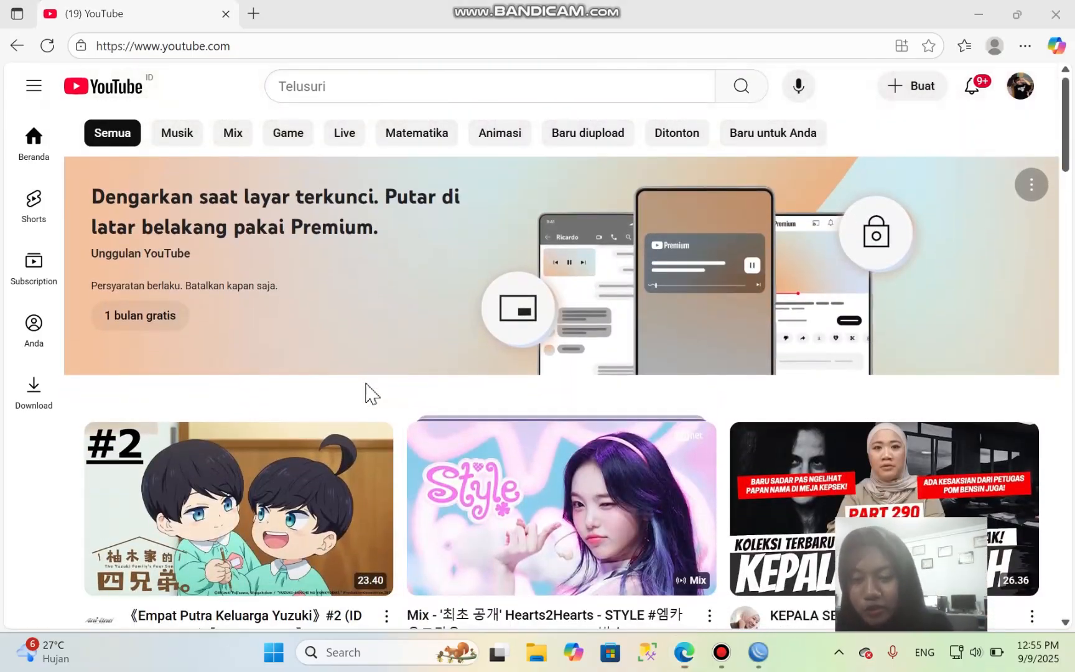
{"action": "left_click", "coordinate": [386, 54]}
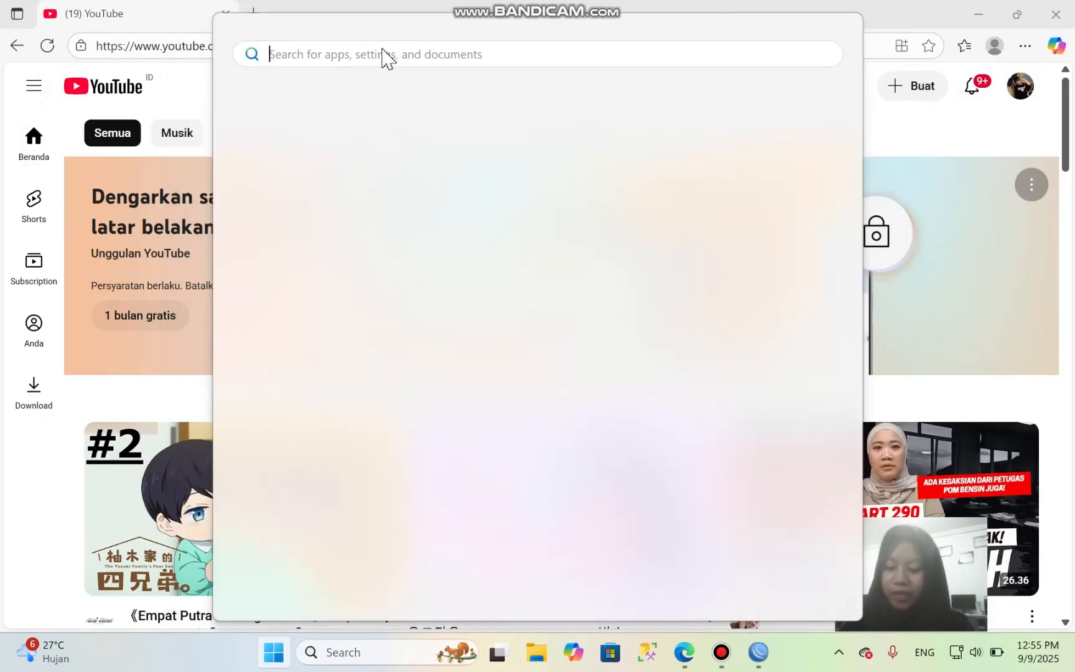
{"action": "type", "text": "cmd"}
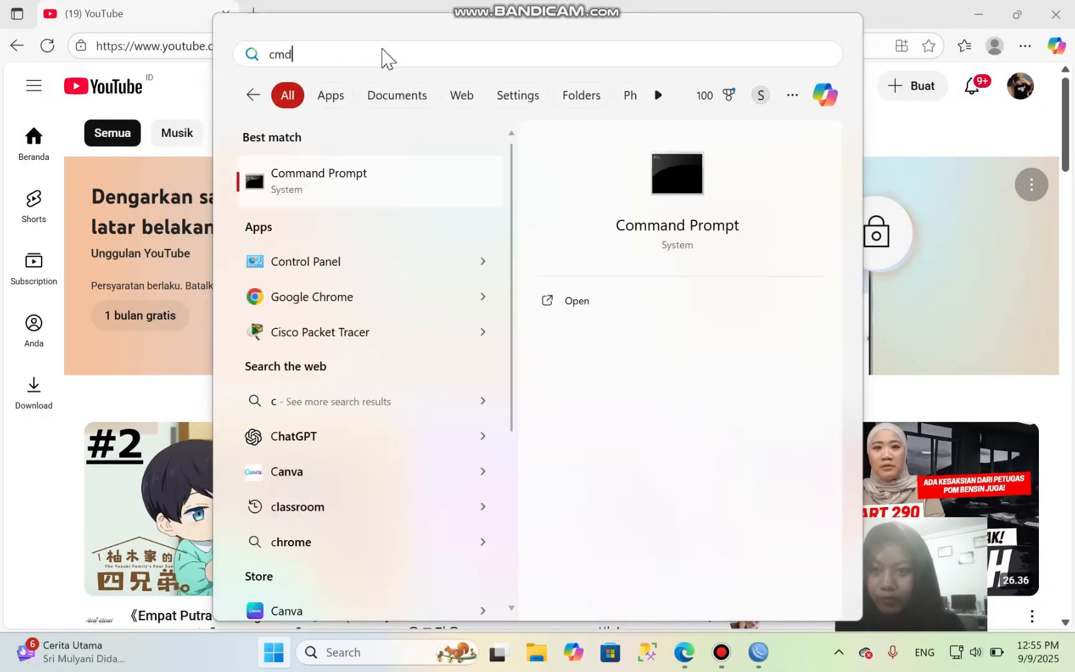
{"action": "left_click", "coordinate": [644, 311]}
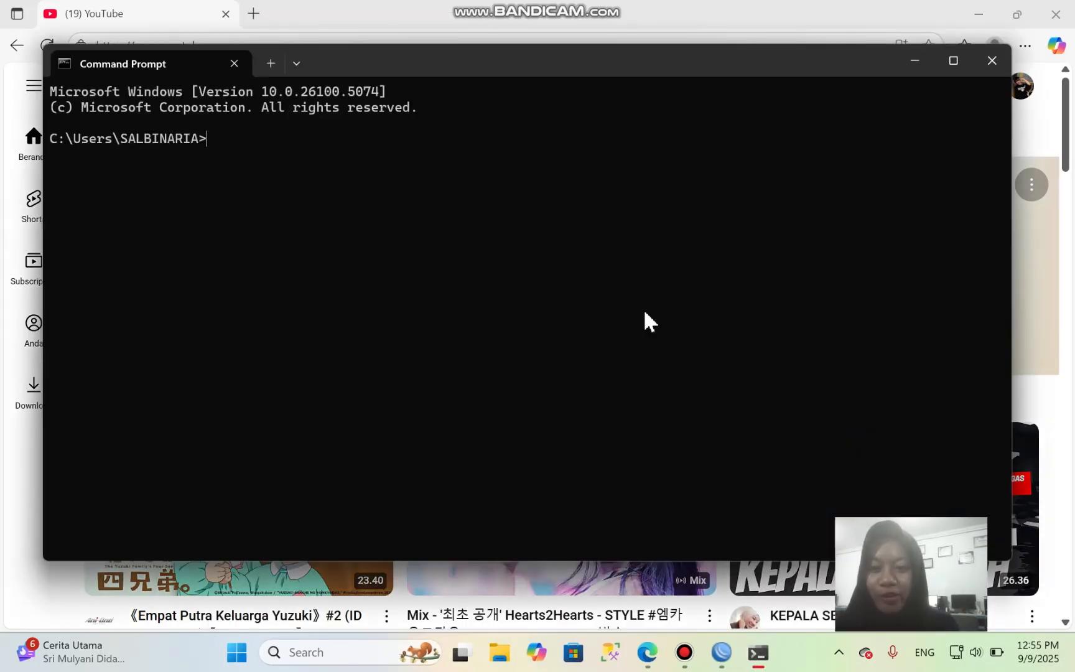
{"action": "type", "text": "ipconfig"}
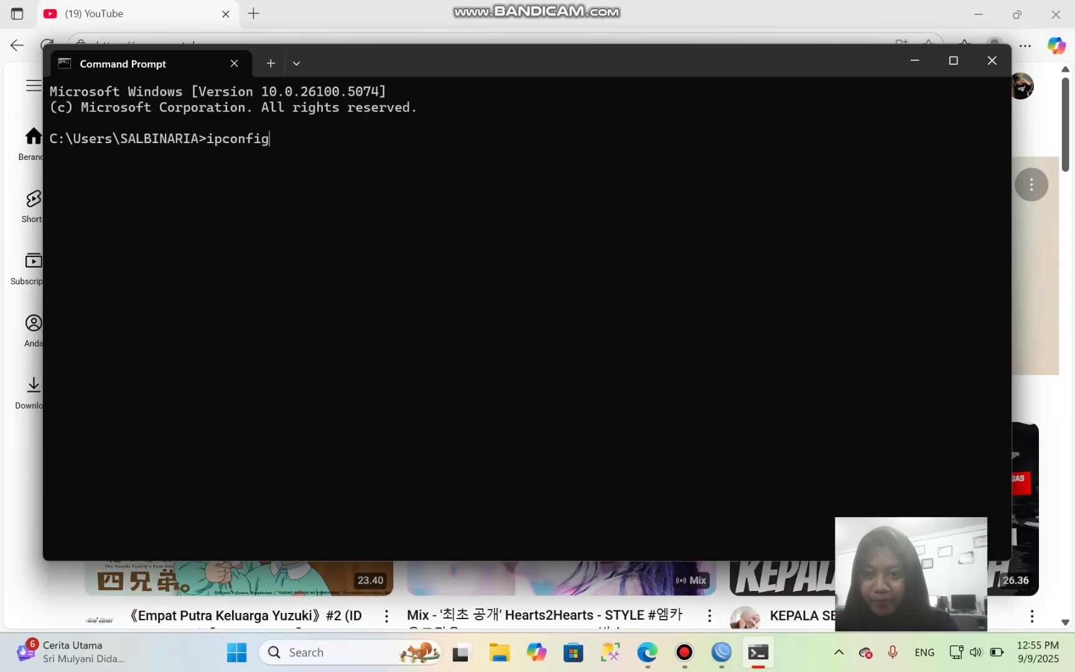
{"action": "key", "text": "Return"}
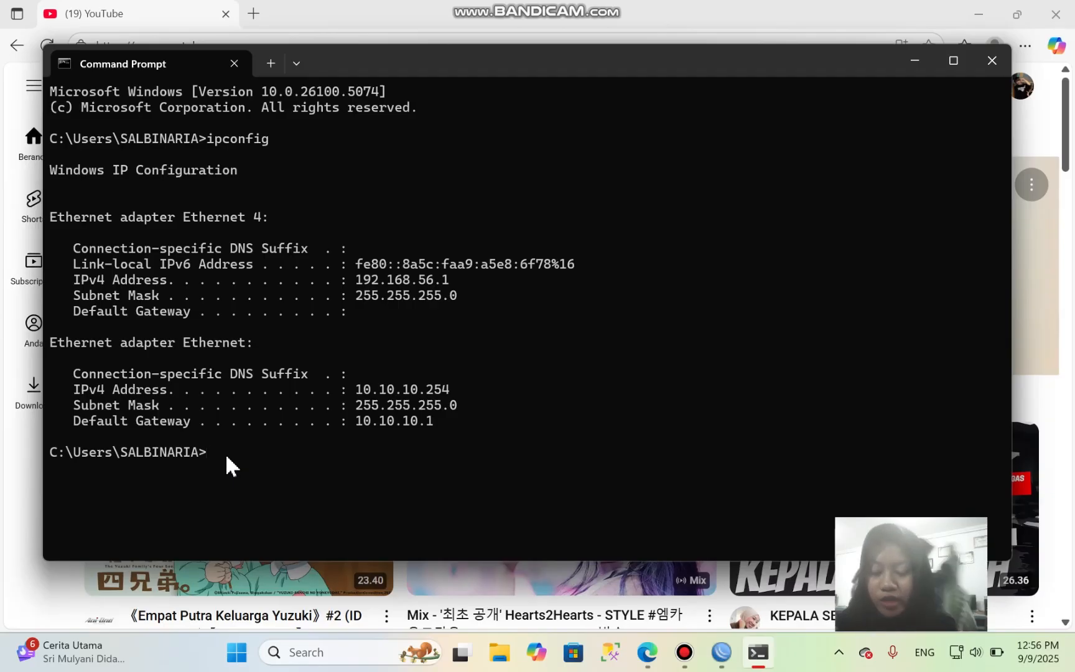
- Rerun ipconfig three times to check the Ethernet adapter's DHCP address on the other router ports
{"action": "key", "text": "Up"}
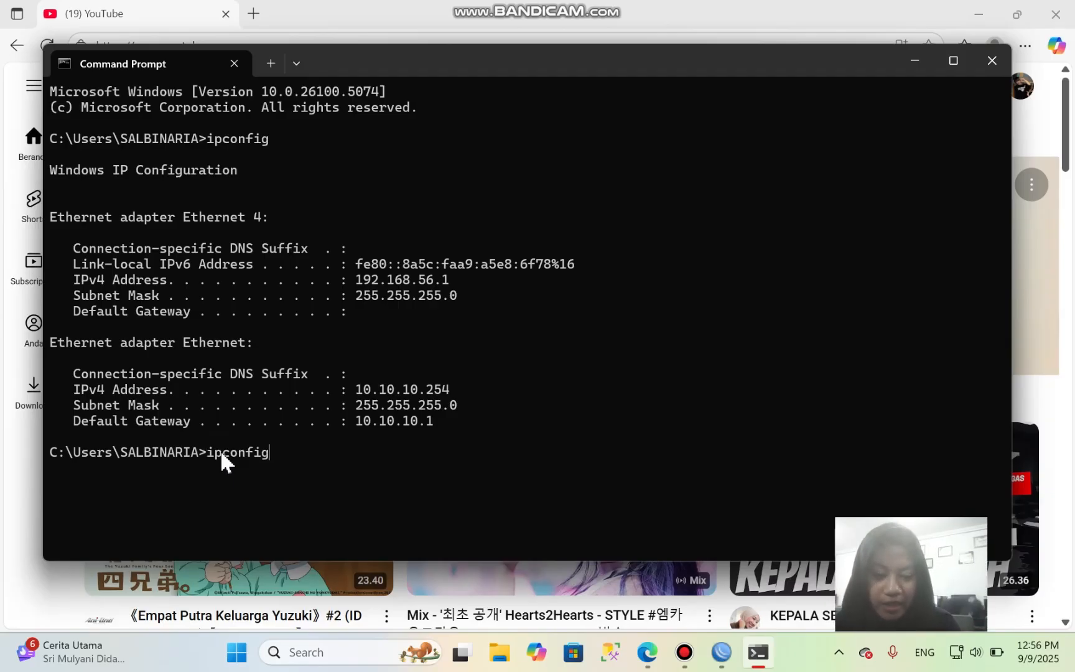
{"action": "key", "text": "Return"}
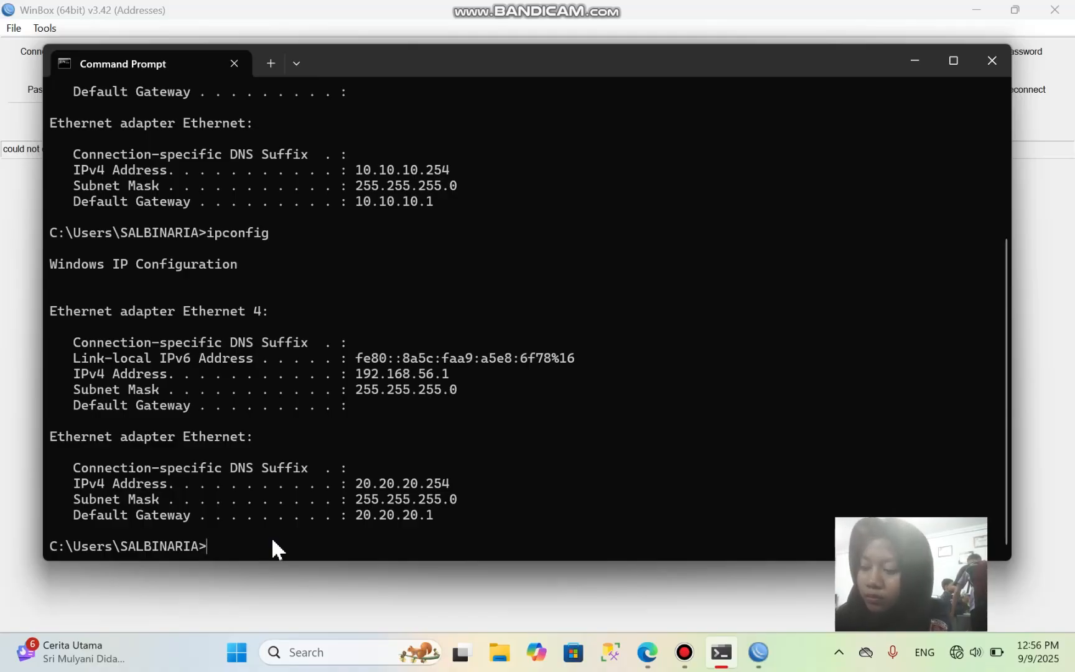
{"action": "key", "text": "Up"}
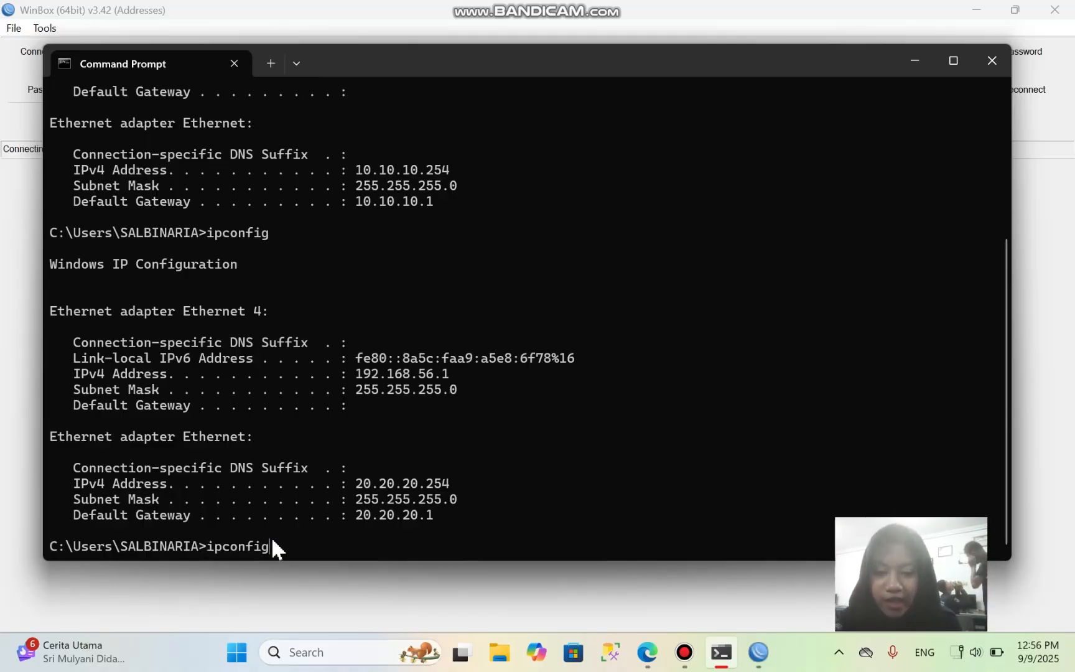
{"action": "key", "text": "Return"}
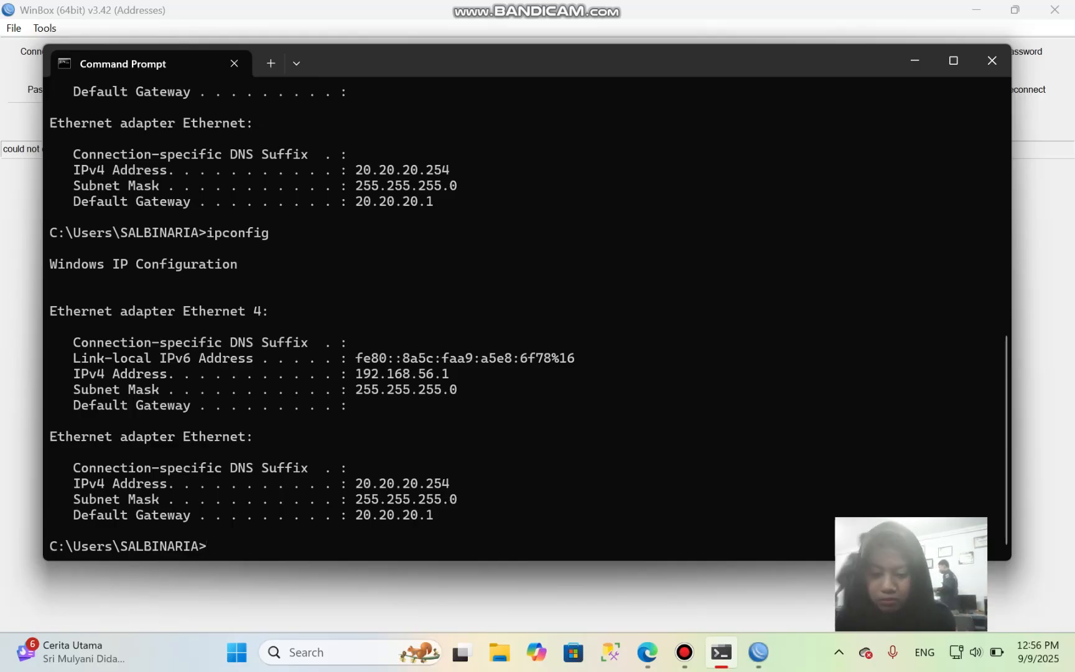
{"action": "key", "text": "Up"}
{"action": "key", "text": "Return"}
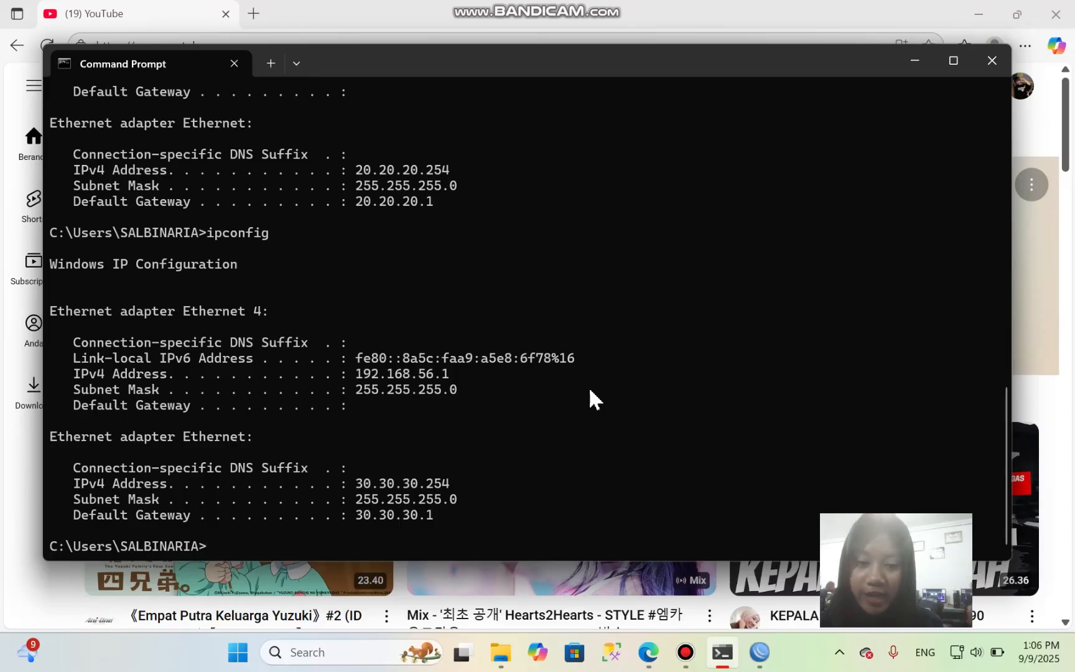
- Switch to WinBox and export the router configuration from a new terminal with export file=configurasimikrotik
{"action": "left_click", "coordinate": [756, 650]}
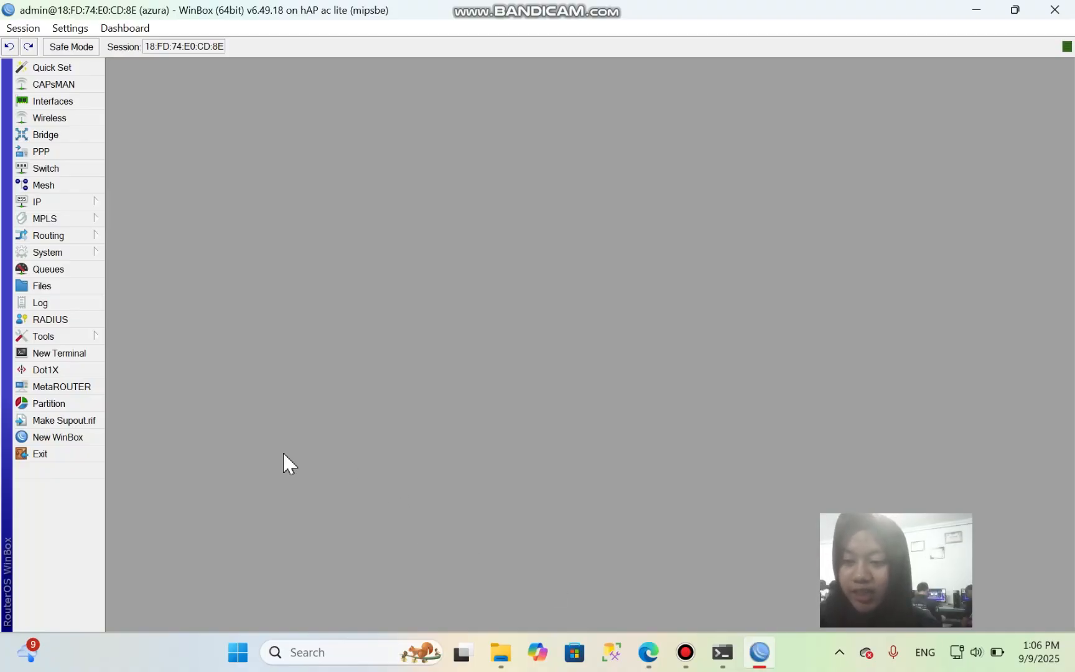
{"action": "left_click", "coordinate": [68, 356]}
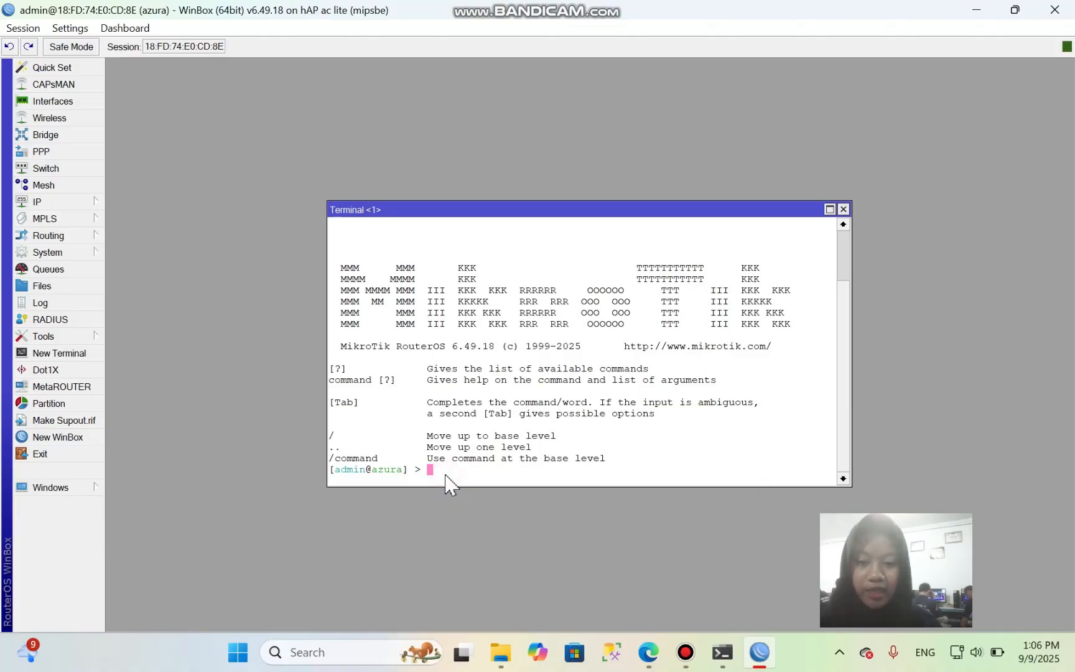
{"action": "type", "text": "export"}
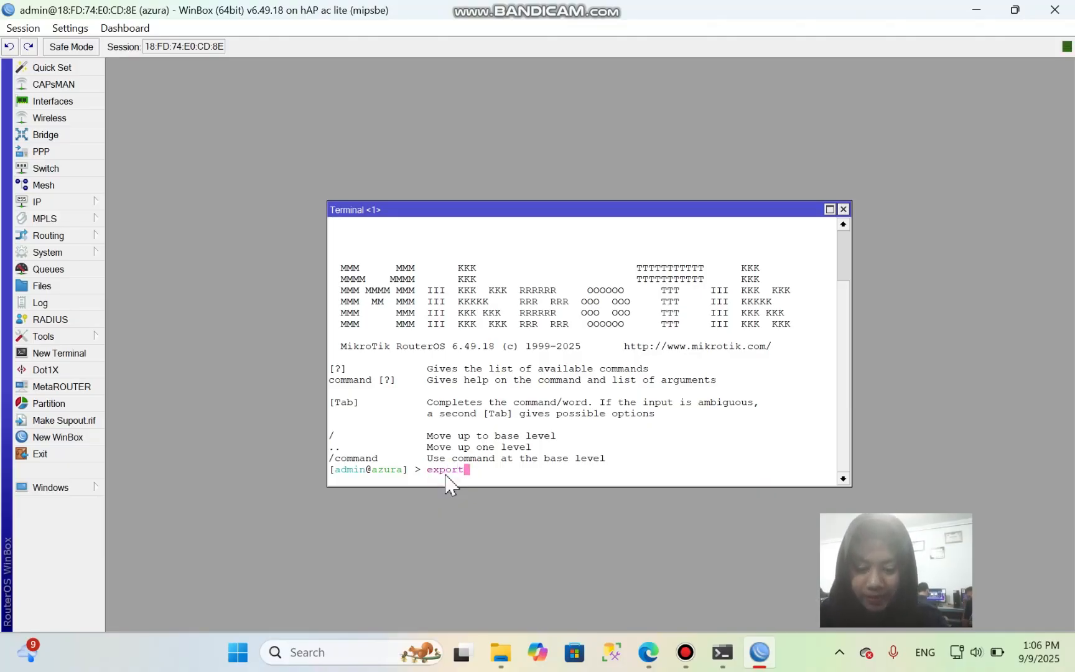
{"action": "type", "text": " file"}
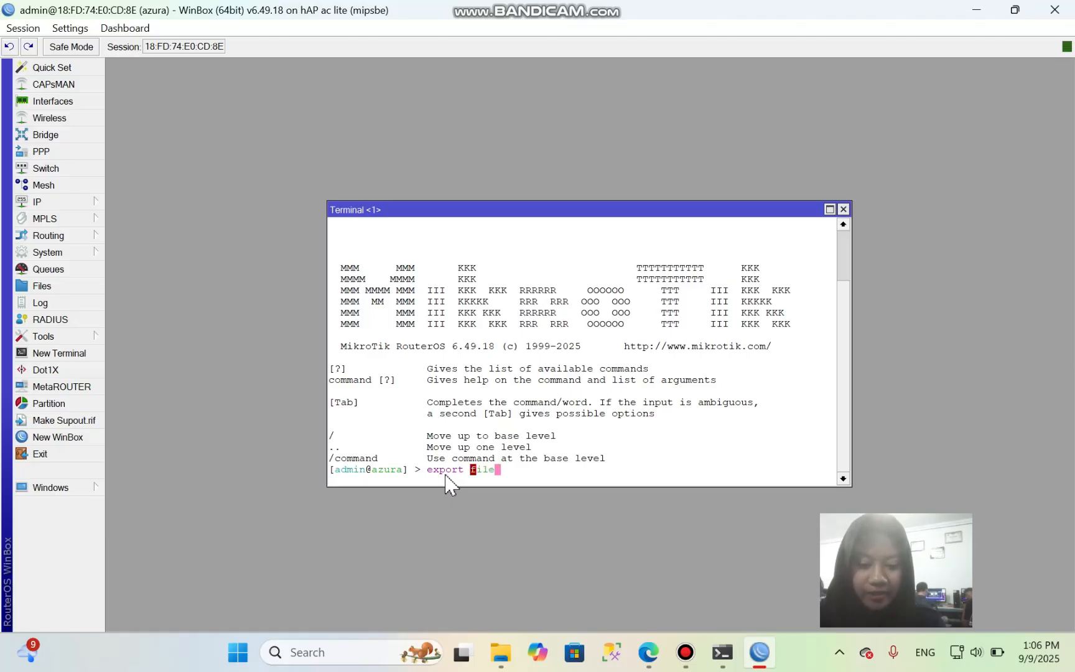
{"action": "type", "text": "="}
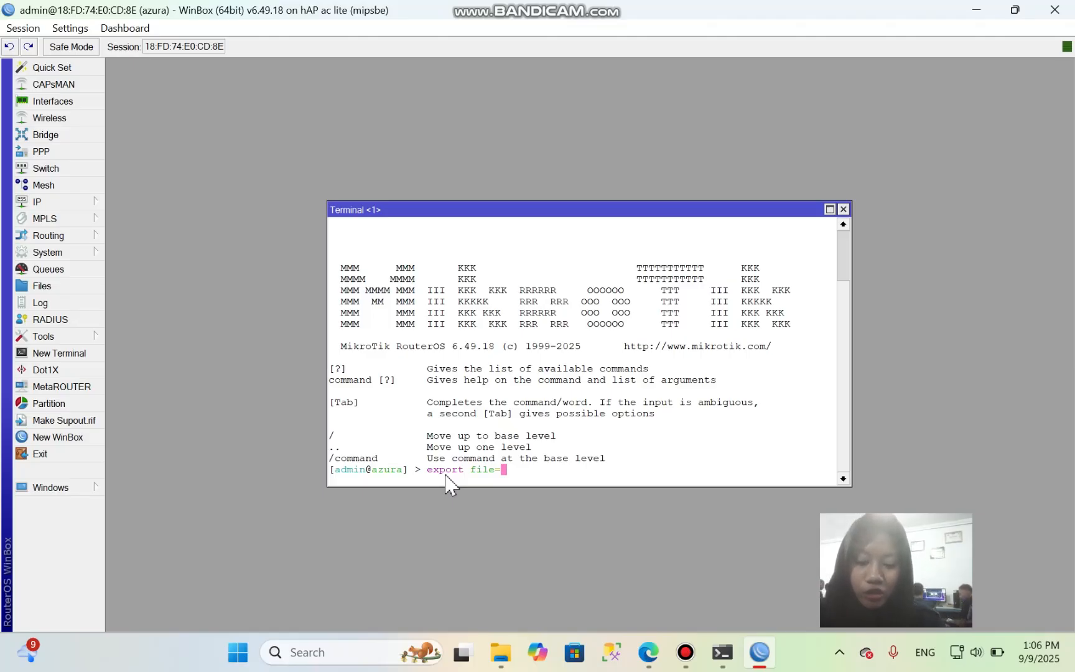
{"action": "type", "text": "configu"}
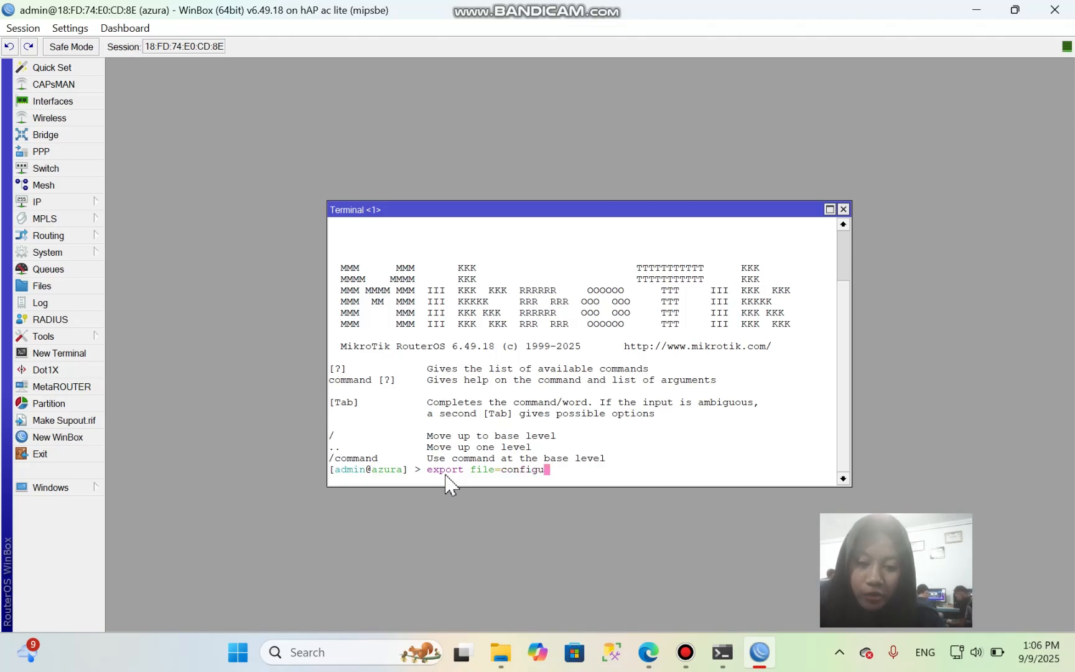
{"action": "type", "text": "rasimik"}
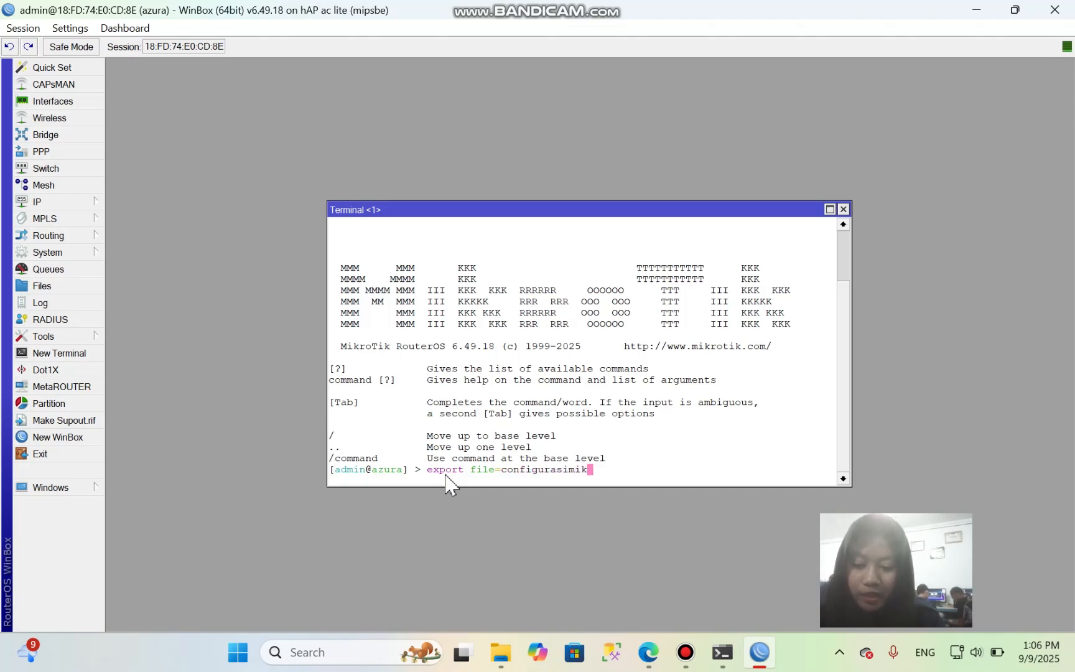
{"action": "type", "text": "rotik"}
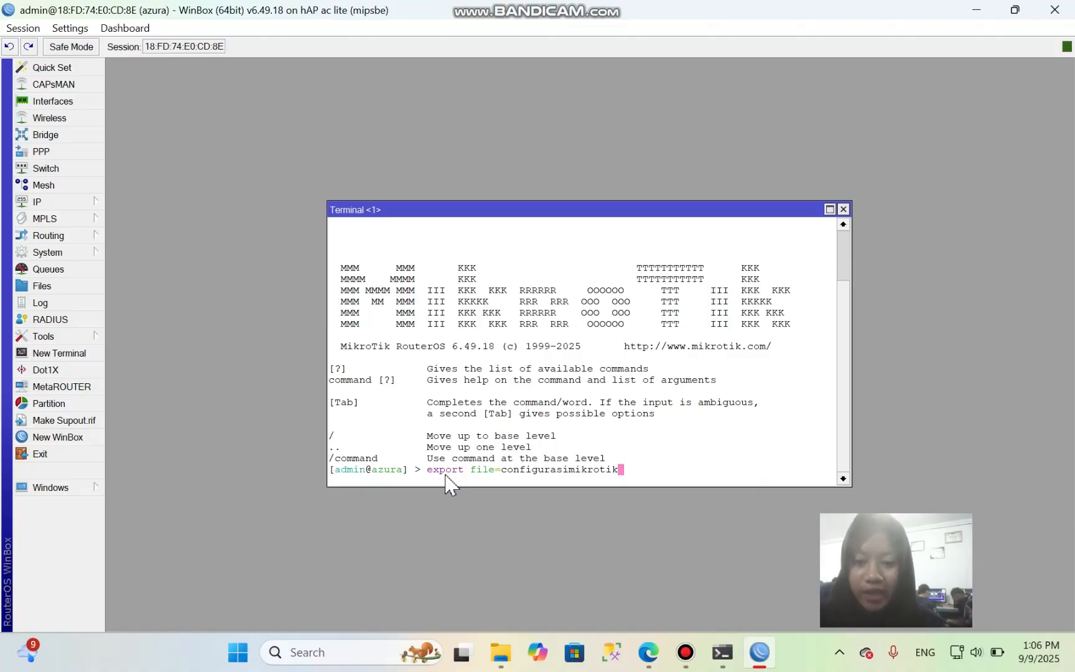
{"action": "key", "text": "Return"}
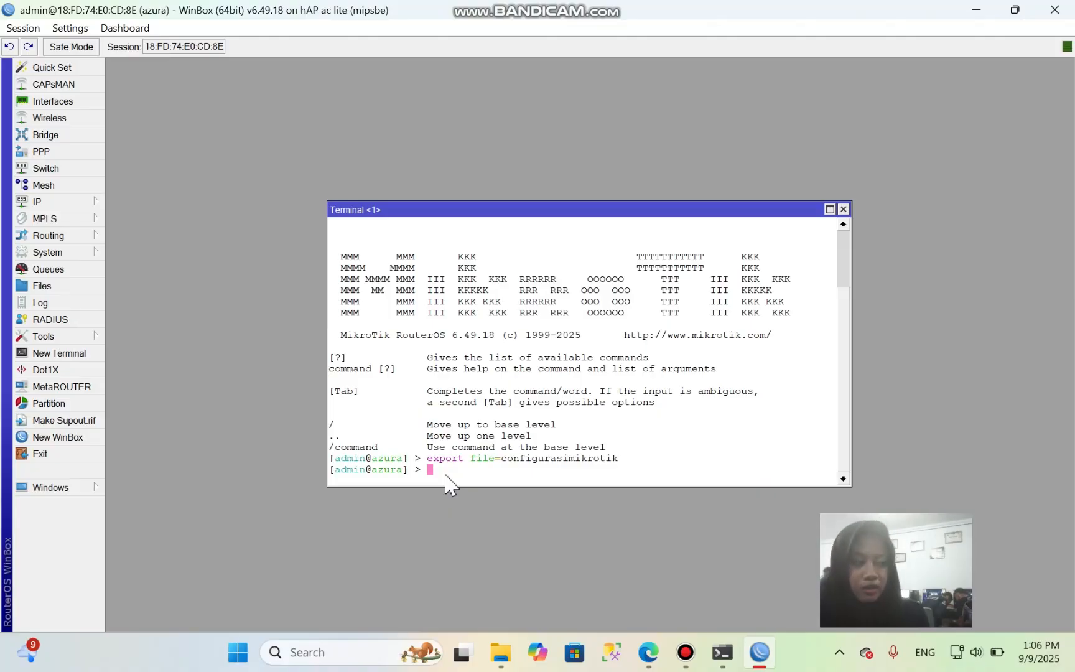
{"action": "left_click", "coordinate": [456, 477]}
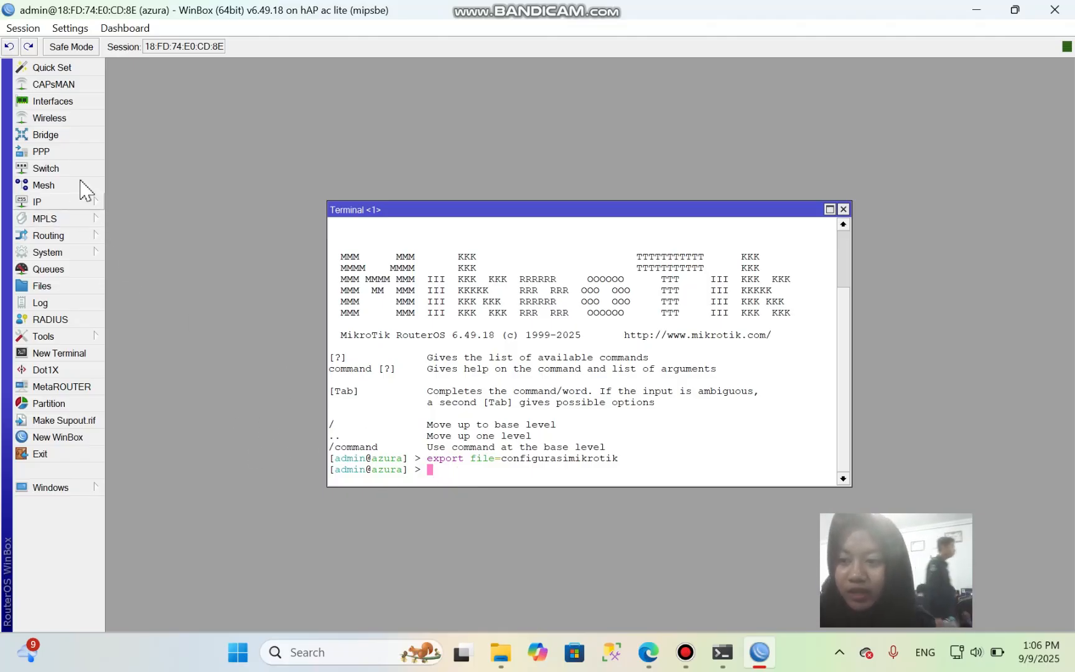
- Open the router's file list and start downloading configurasimikrotik.rsc to the computer
{"action": "left_click", "coordinate": [82, 288]}
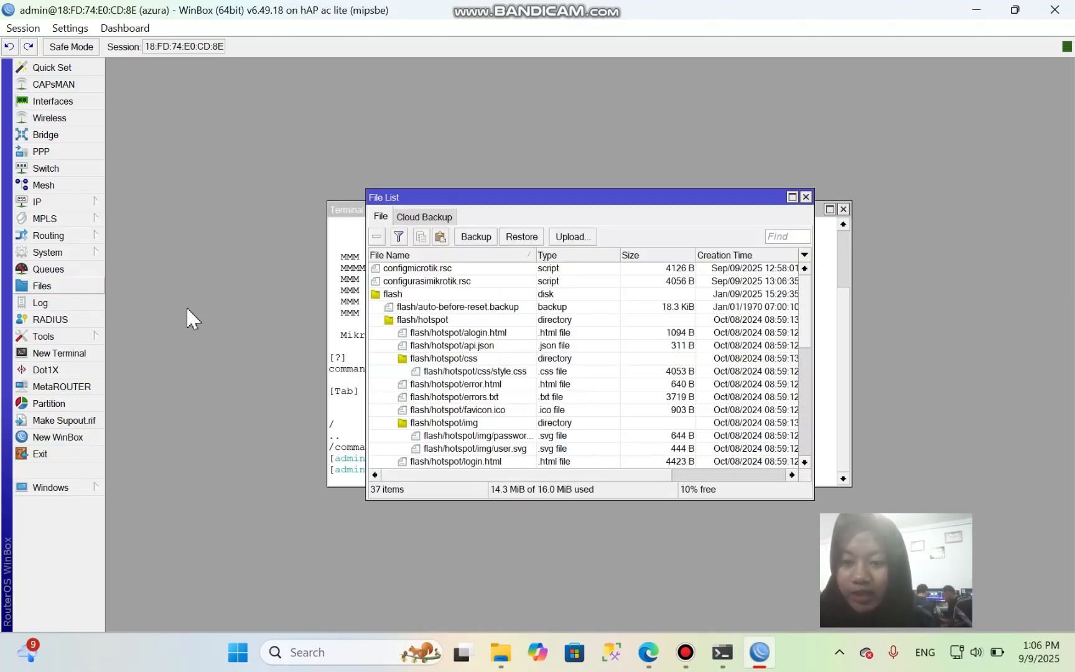
{"action": "left_click", "coordinate": [446, 283]}
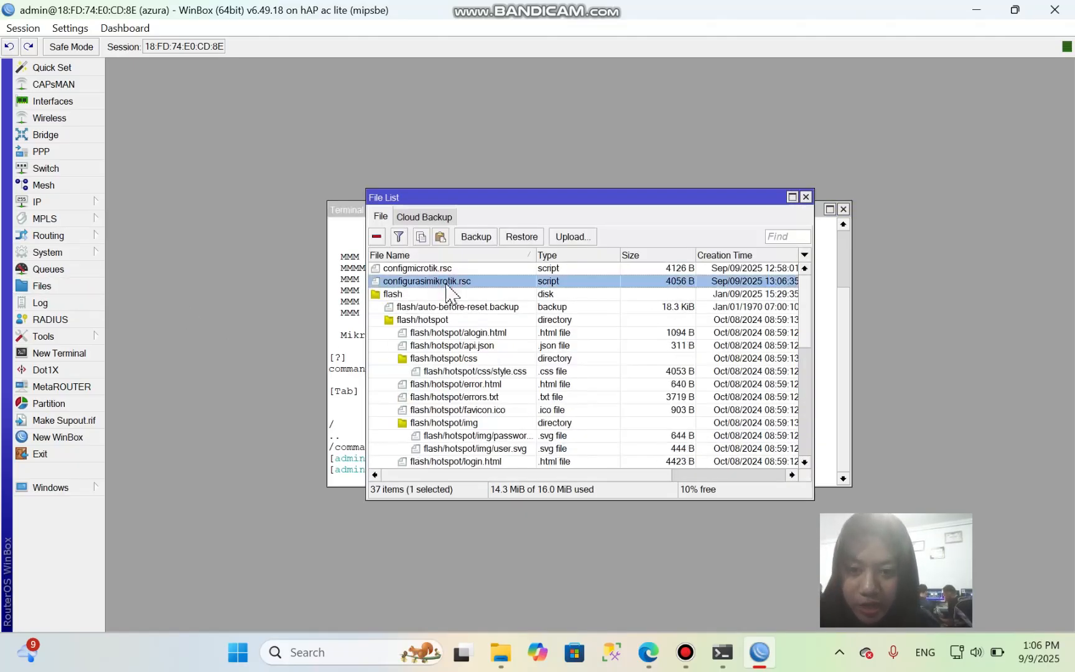
{"action": "right_click", "coordinate": [447, 283]}
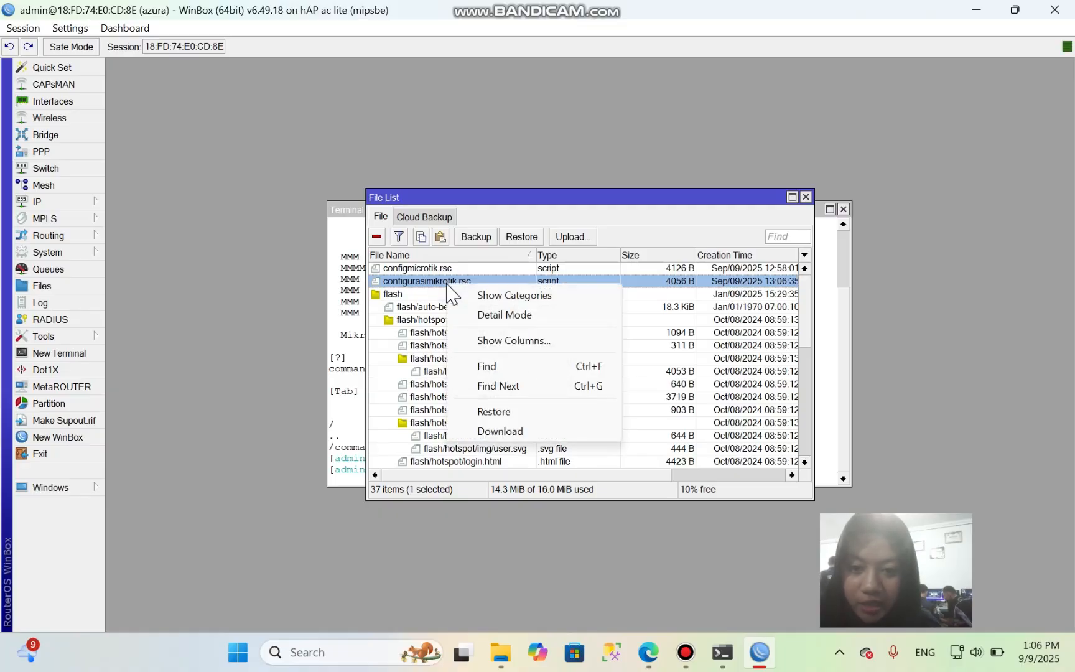
{"action": "left_click", "coordinate": [511, 429]}
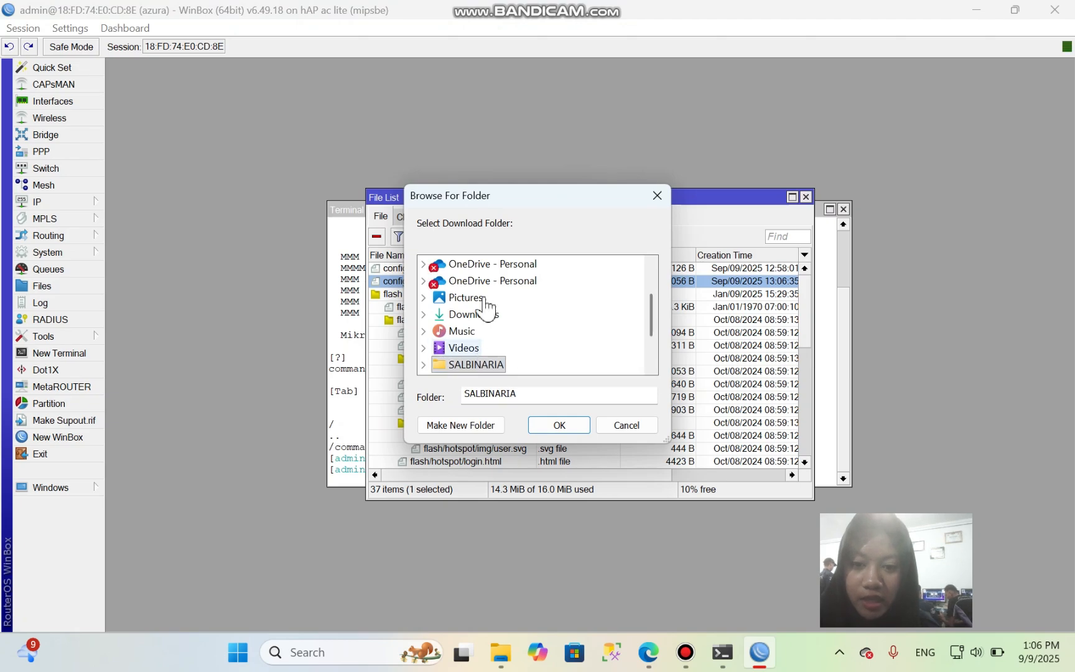
- Create a folder named azuramikrotik inside Downloads and save the downloaded configuration file there
{"action": "left_click", "coordinate": [470, 316]}
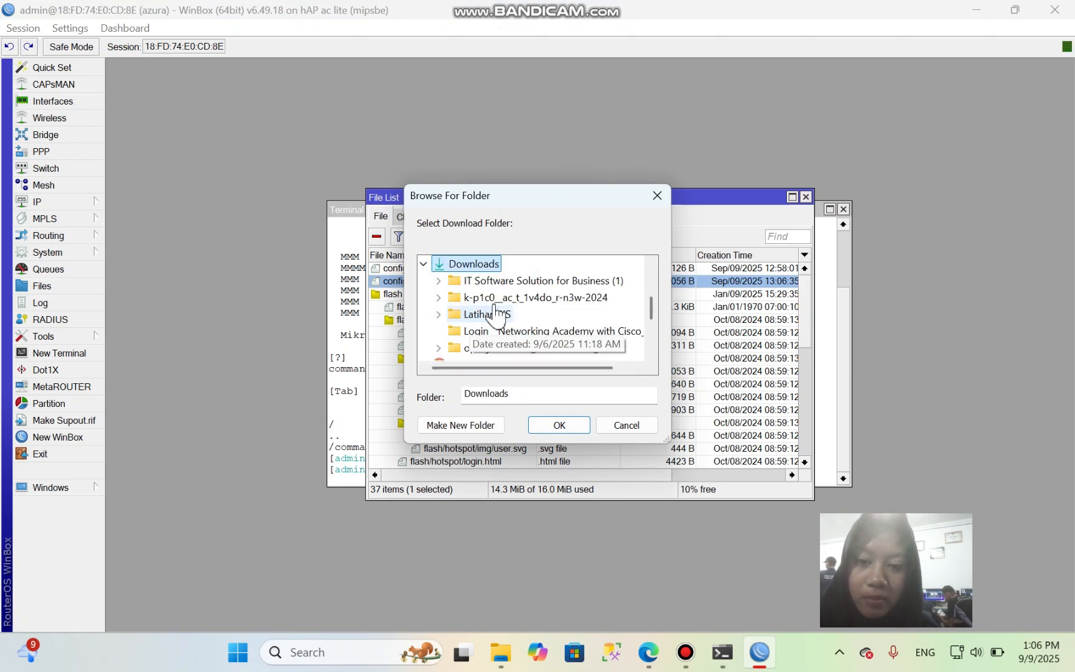
{"action": "scroll", "coordinate": [489, 317], "scroll_direction": "down", "scroll_amount": 2}
{"action": "scroll", "coordinate": [492, 317], "scroll_direction": "up", "scroll_amount": 1}
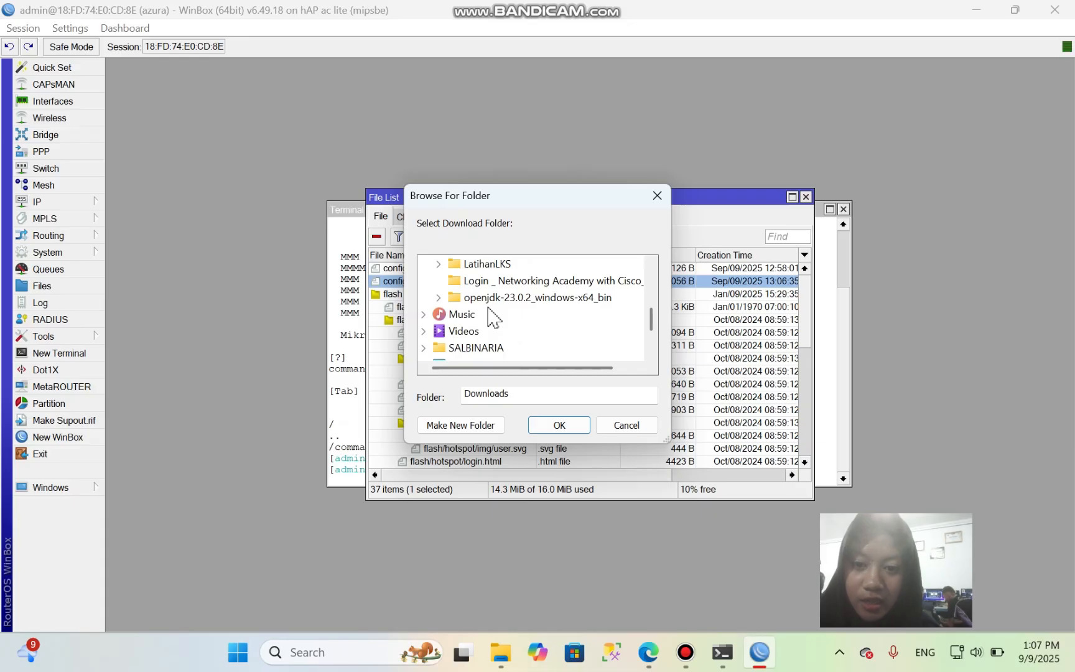
{"action": "scroll", "coordinate": [489, 309], "scroll_direction": "up", "scroll_amount": 2}
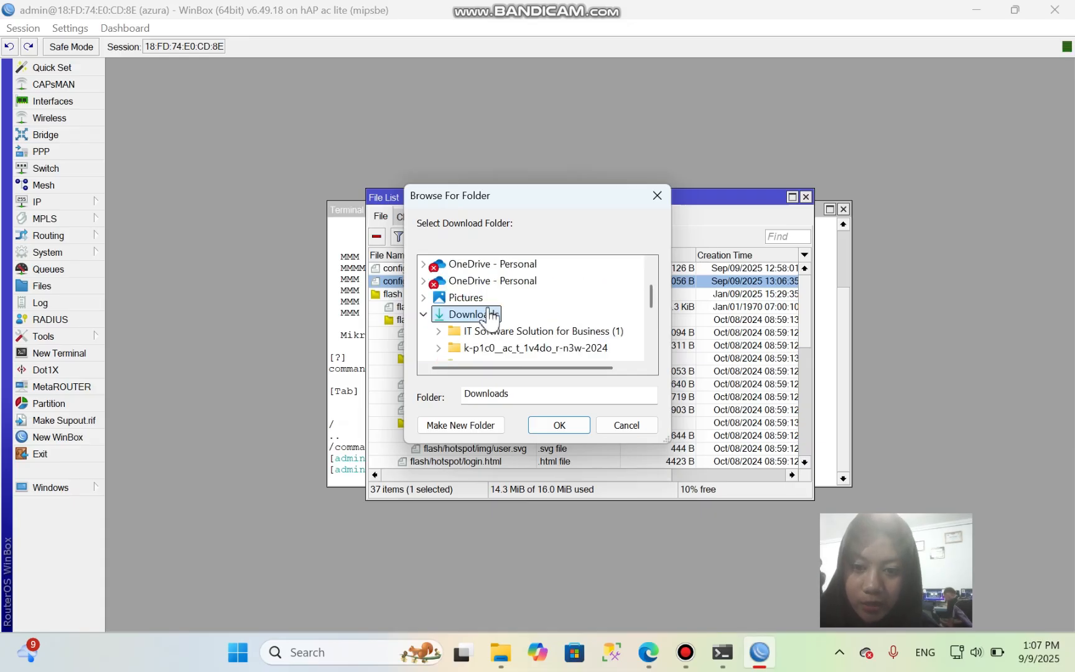
{"action": "scroll", "coordinate": [490, 320], "scroll_direction": "down", "scroll_amount": 1}
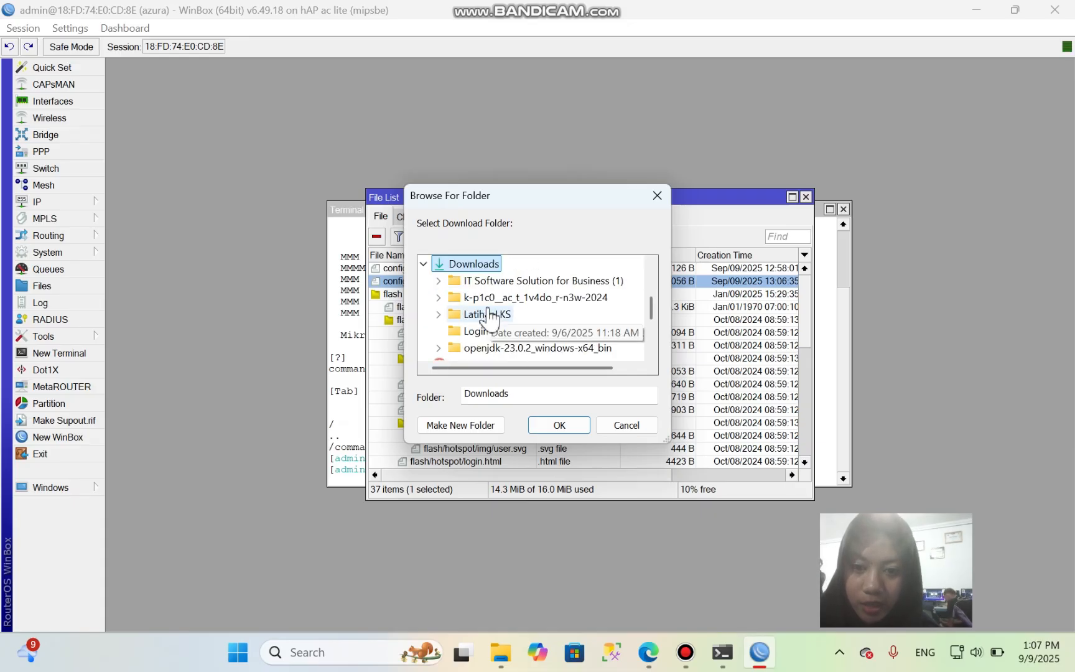
{"action": "left_click", "coordinate": [470, 432]}
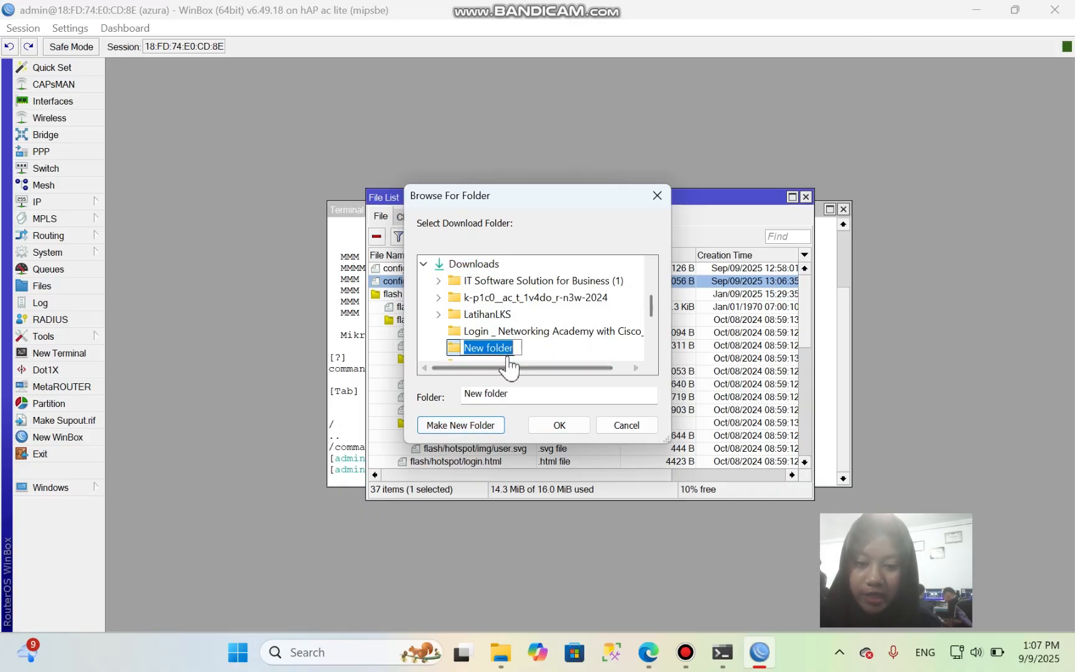
{"action": "type", "text": "azura"}
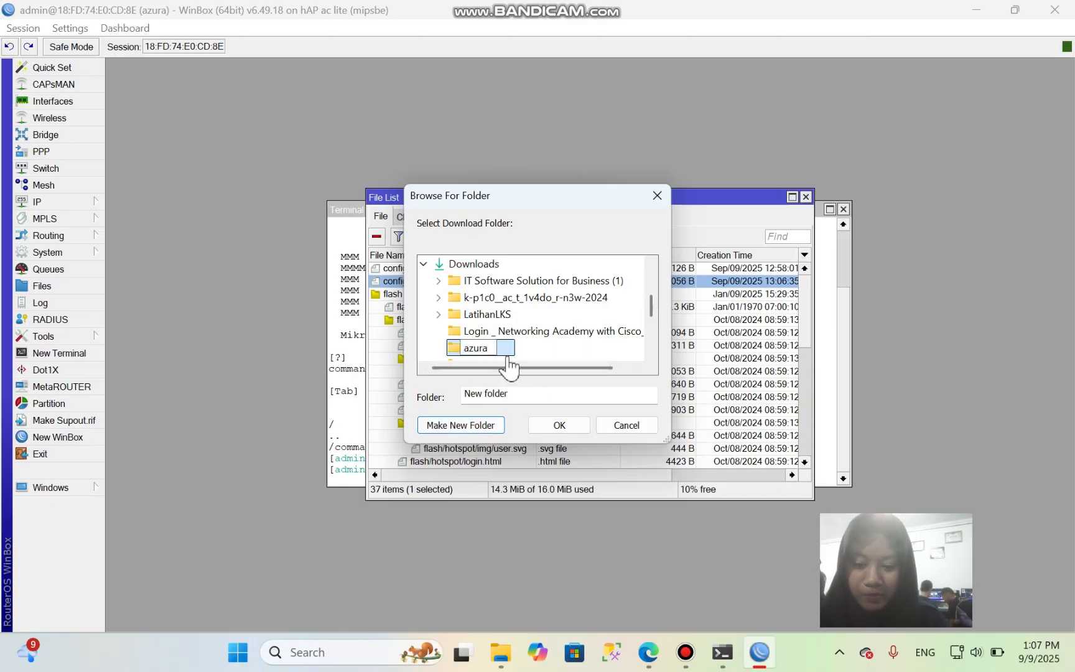
{"action": "type", "text": "mikrotik"}
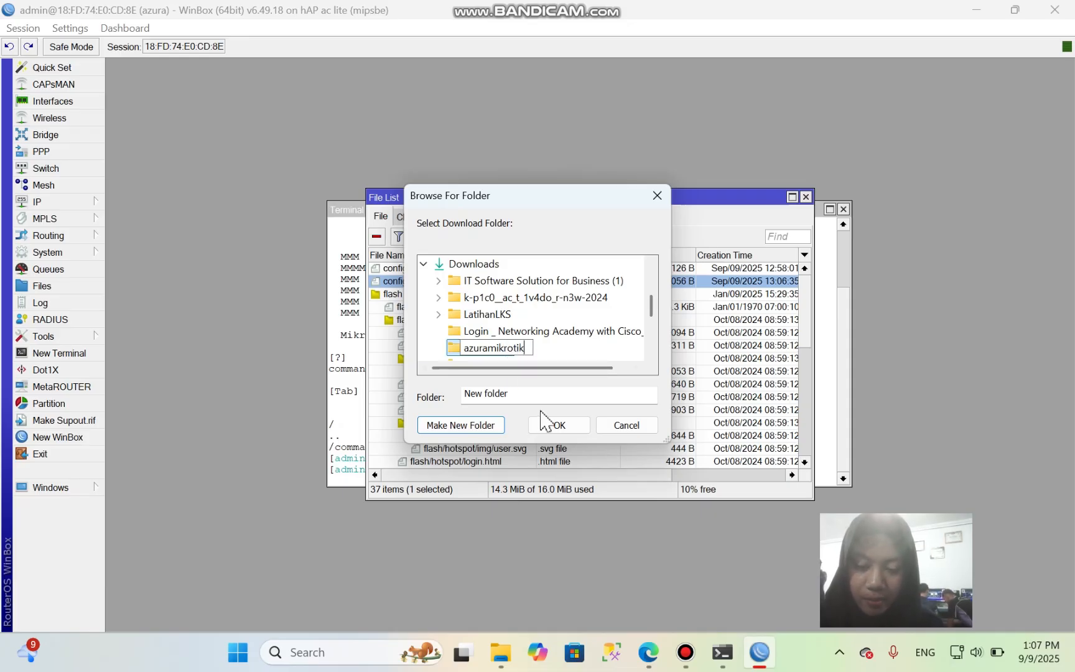
{"action": "key", "text": "Return"}
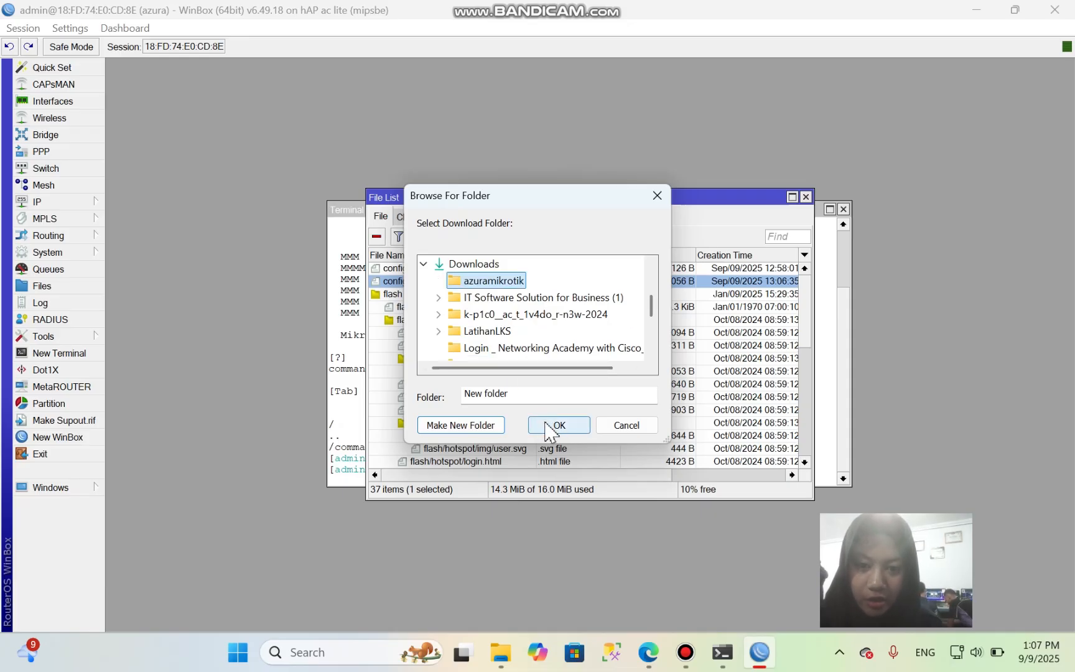
{"action": "left_click", "coordinate": [550, 425]}
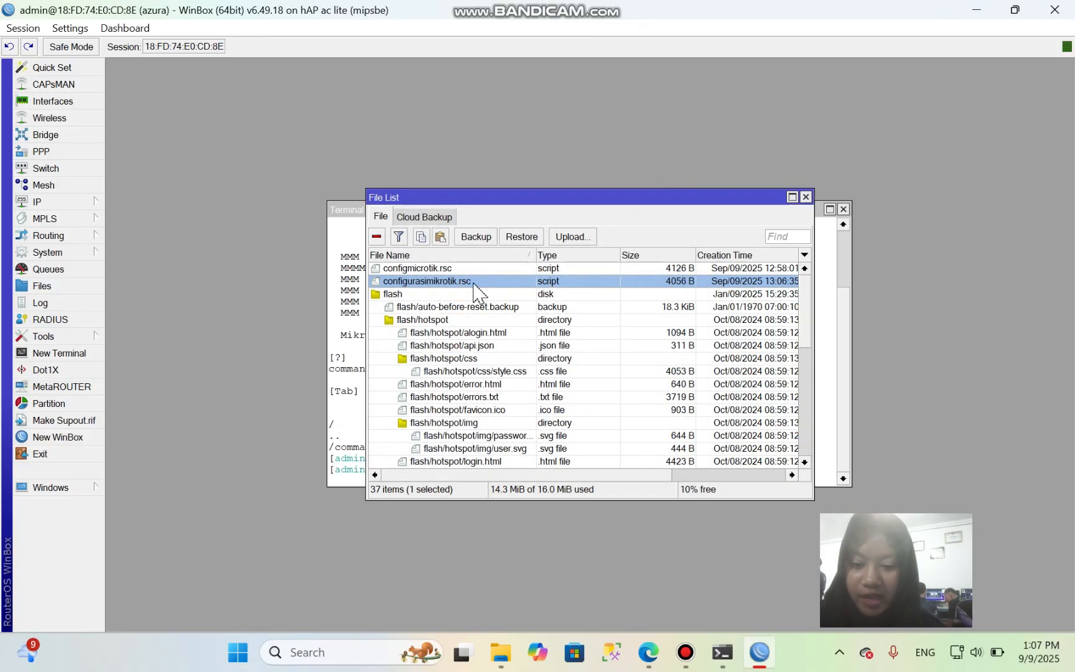
- Switch to File Explorer and open the azuramikrotik folder in Downloads
{"action": "left_click", "coordinate": [505, 648]}
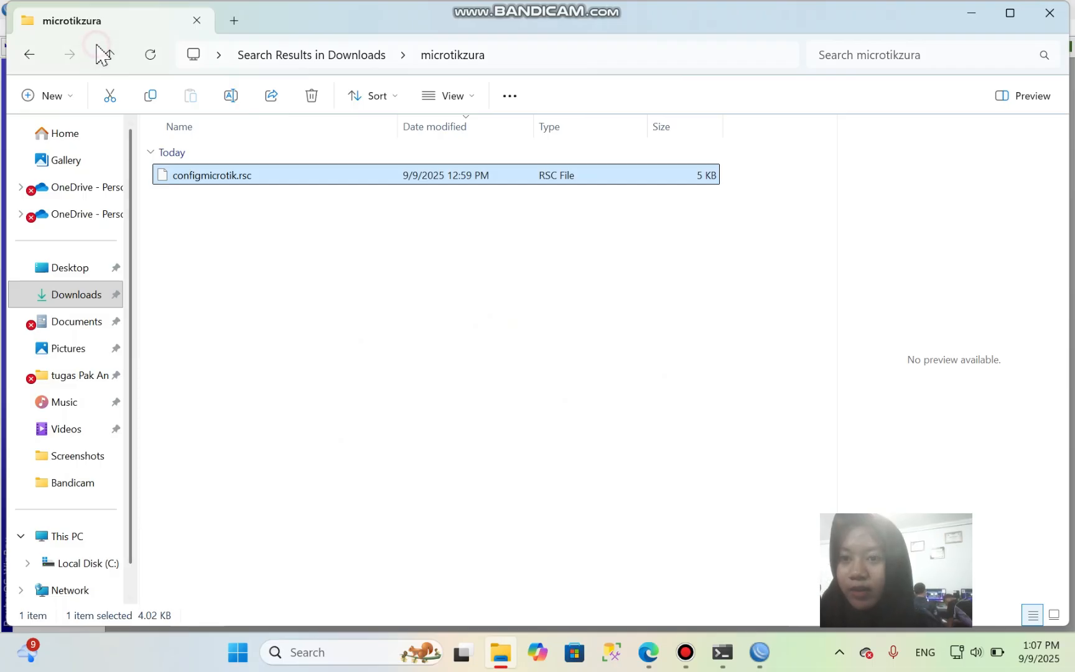
{"action": "left_click", "coordinate": [58, 299]}
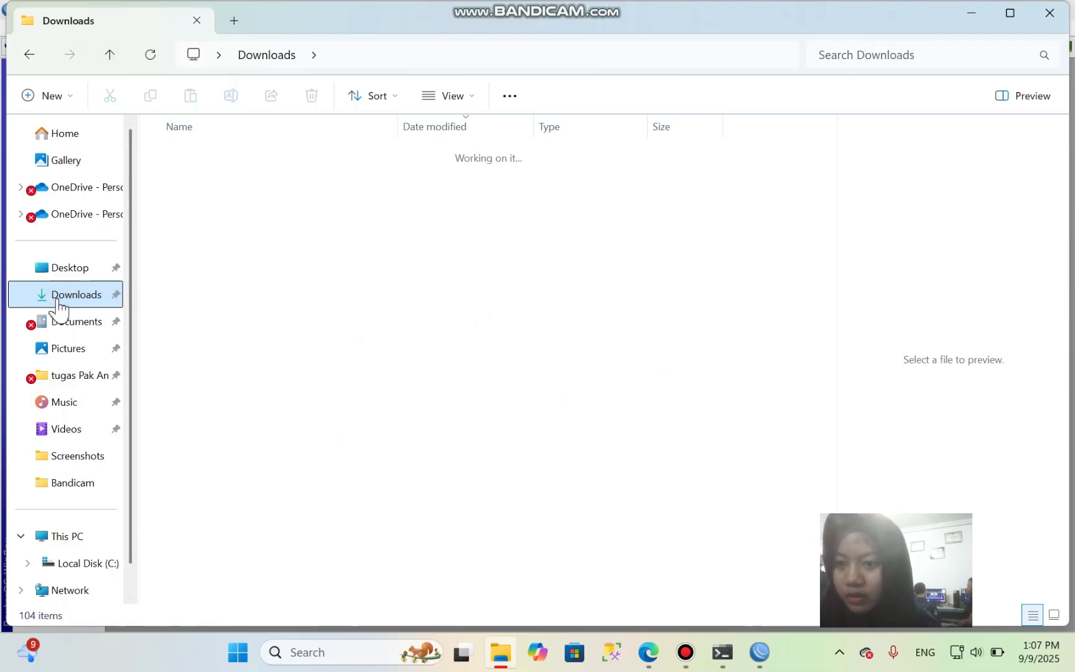
{"action": "left_click", "coordinate": [222, 224]}
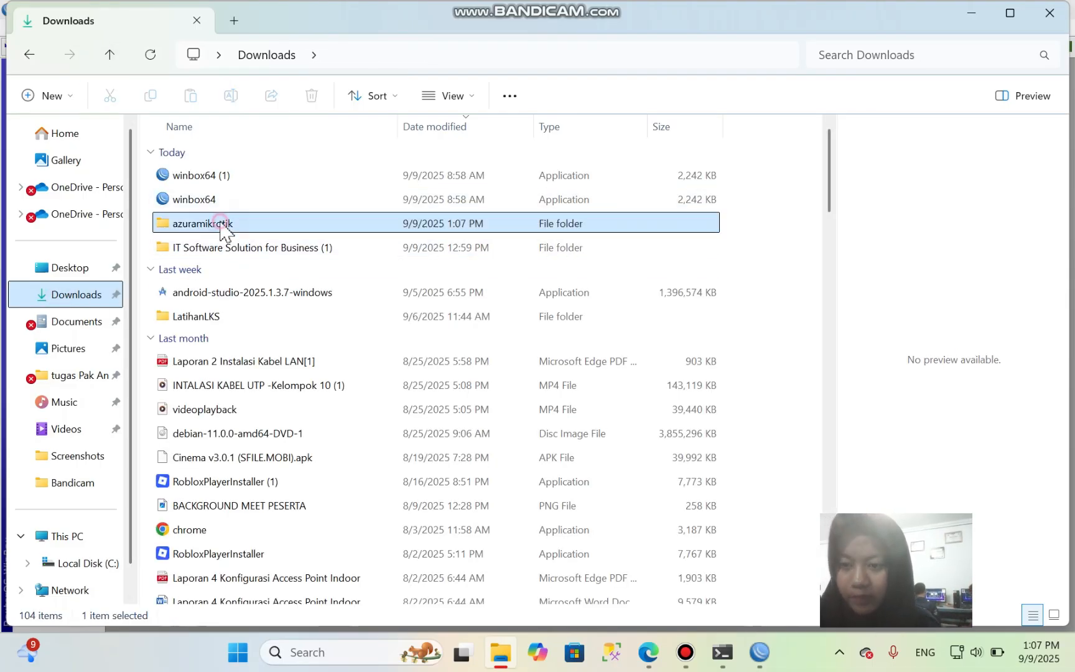
{"action": "left_click", "coordinate": [303, 215]}
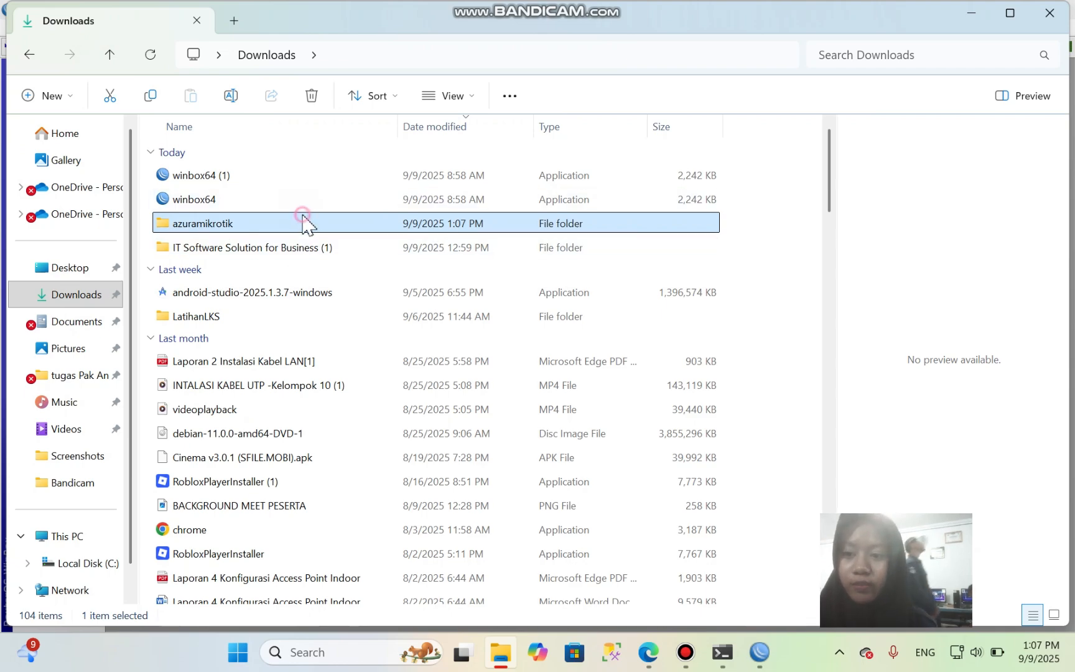
{"action": "double_click", "coordinate": [303, 219]}
- Open configurasimikrotik.rsc with Notepad just once and review the exported router configuration from start to end
{"action": "left_click", "coordinate": [256, 177]}
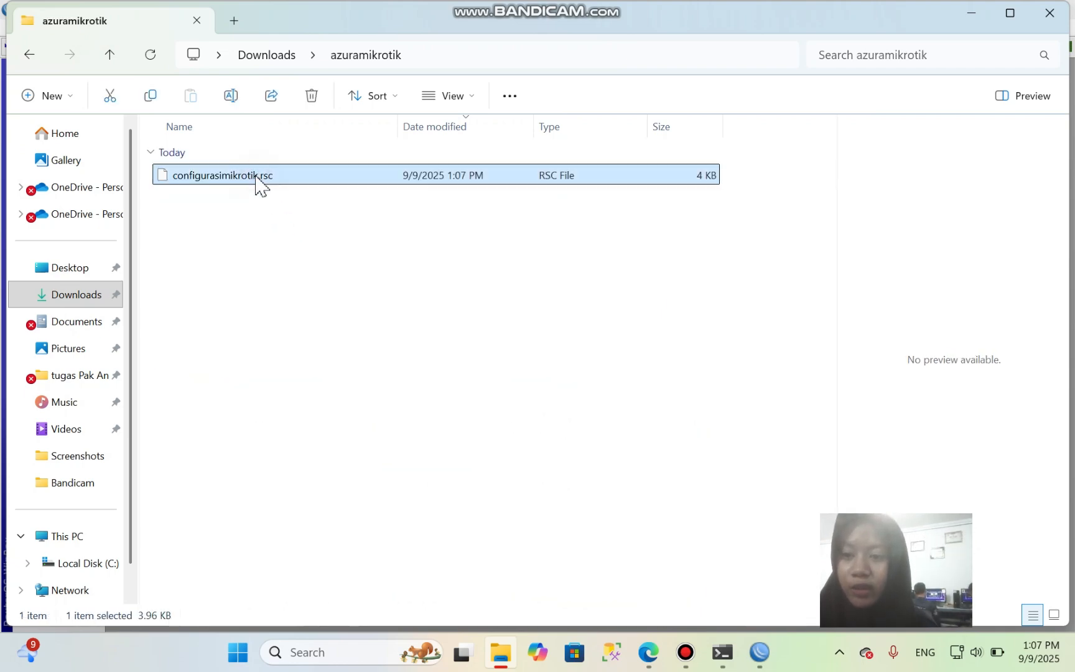
{"action": "double_click", "coordinate": [257, 177]}
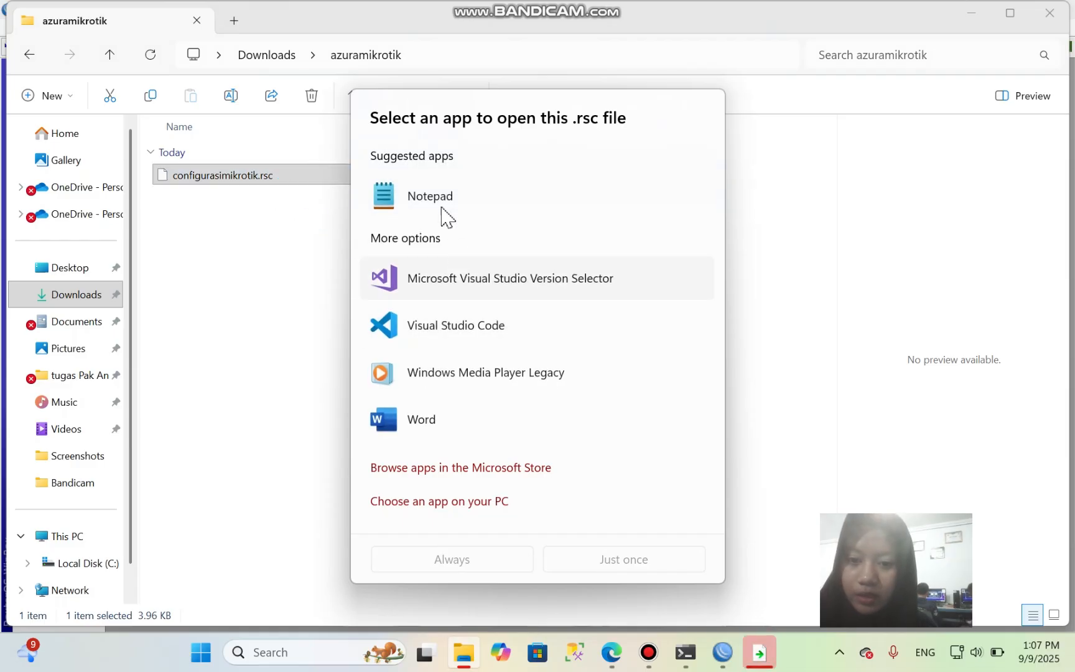
{"action": "left_click", "coordinate": [442, 205]}
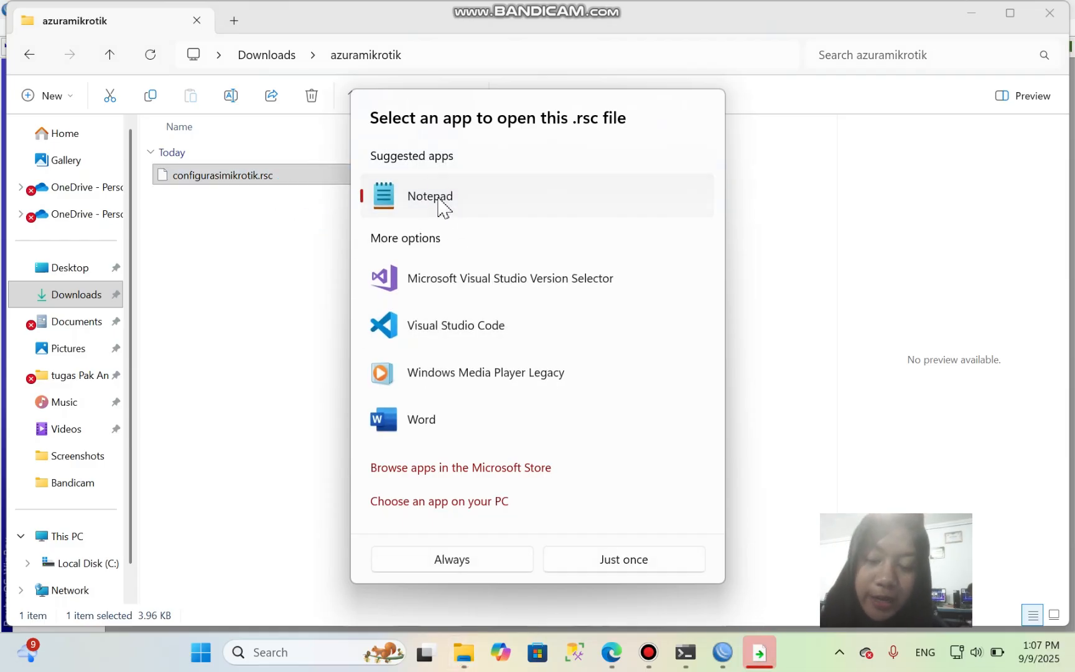
{"action": "left_click", "coordinate": [638, 559]}
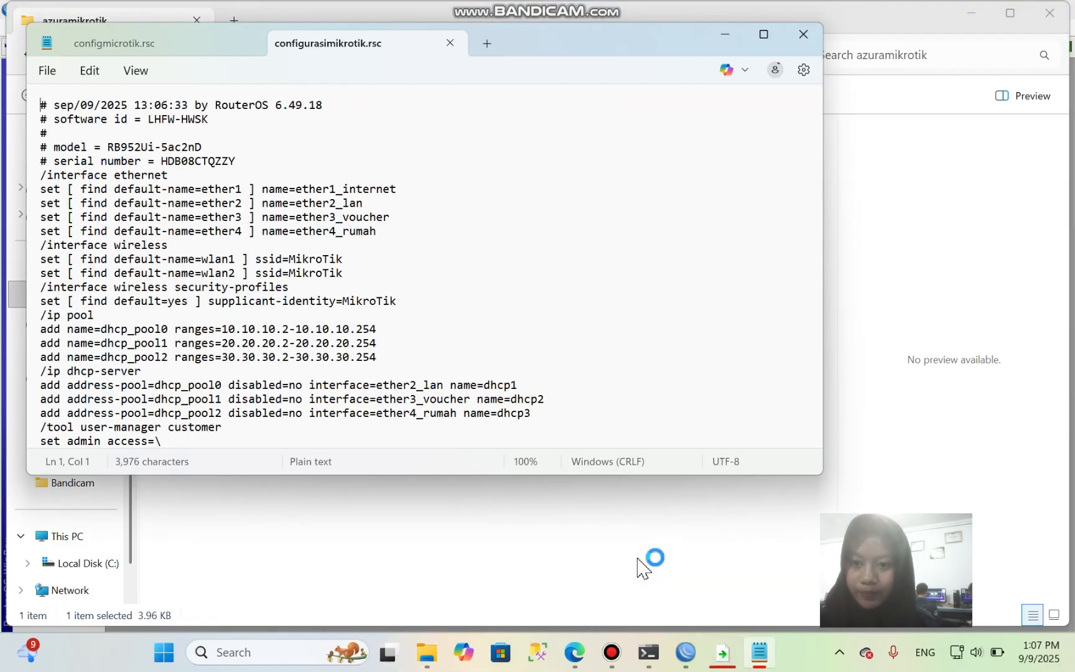
{"action": "scroll", "coordinate": [343, 279], "scroll_direction": "down", "scroll_amount": 2}
{"action": "scroll", "coordinate": [344, 281], "scroll_direction": "up", "scroll_amount": 2}
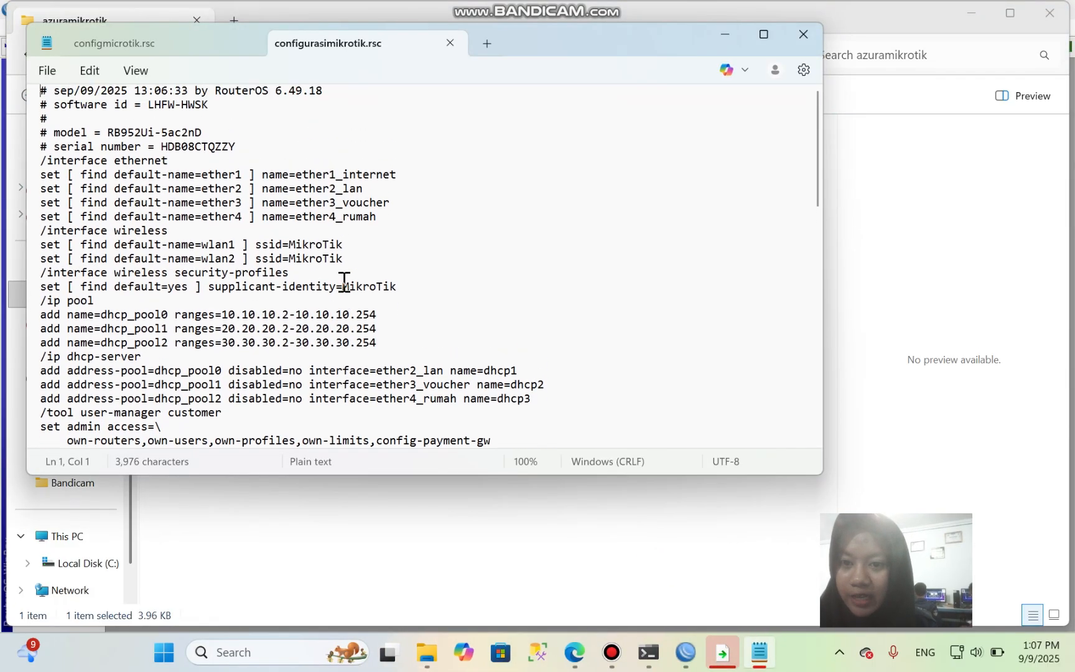
{"action": "scroll", "coordinate": [344, 281], "scroll_direction": "up", "scroll_amount": 1}
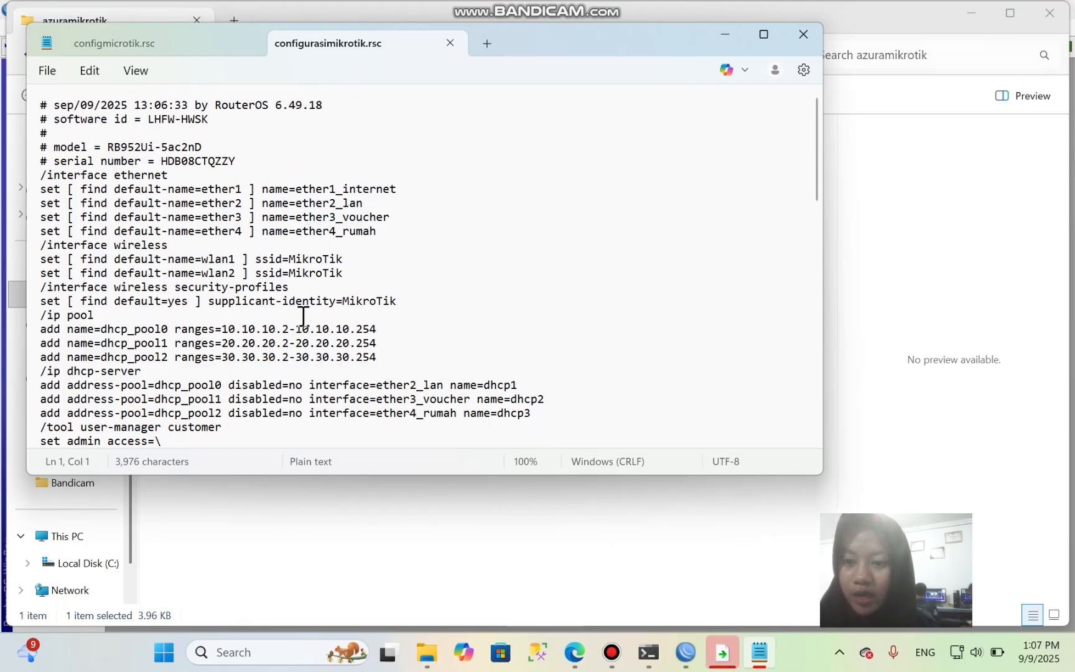
{"action": "scroll", "coordinate": [303, 317], "scroll_direction": "down", "scroll_amount": 20}
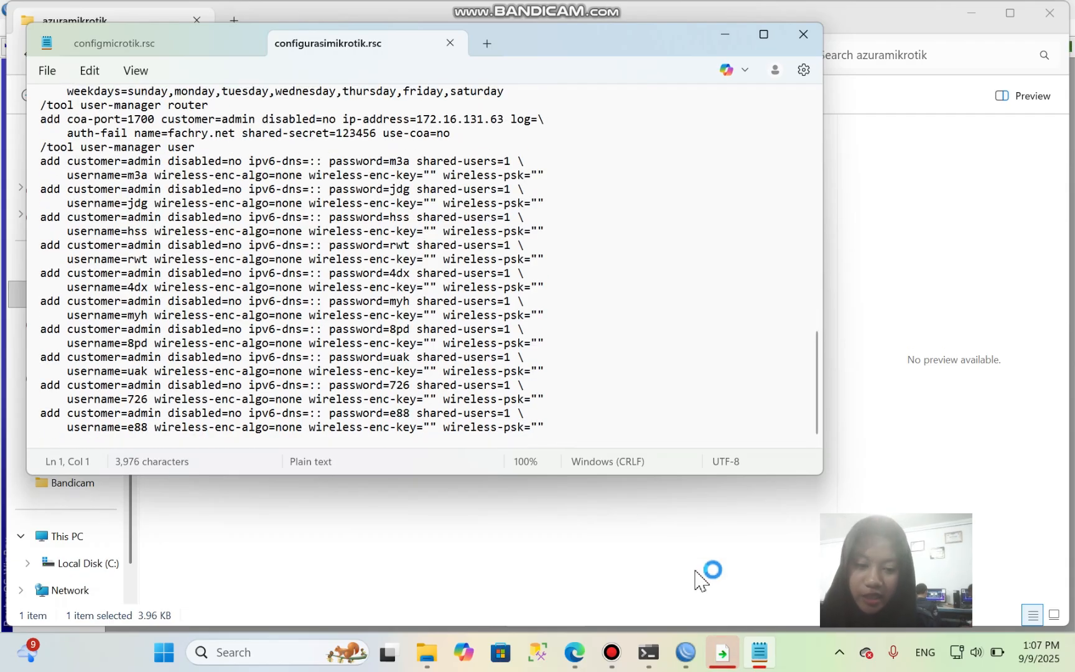
- Switch back to WinBox and close the file list and the terminal window
{"action": "left_click", "coordinate": [686, 654]}
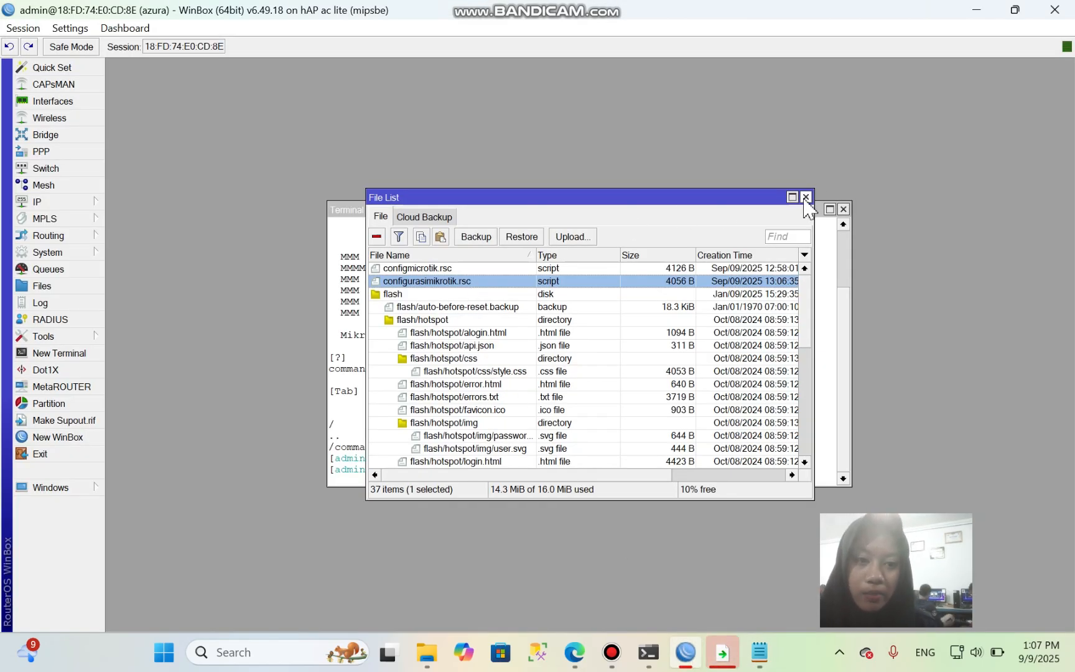
{"action": "left_click", "coordinate": [805, 197]}
{"action": "left_click", "coordinate": [843, 209]}
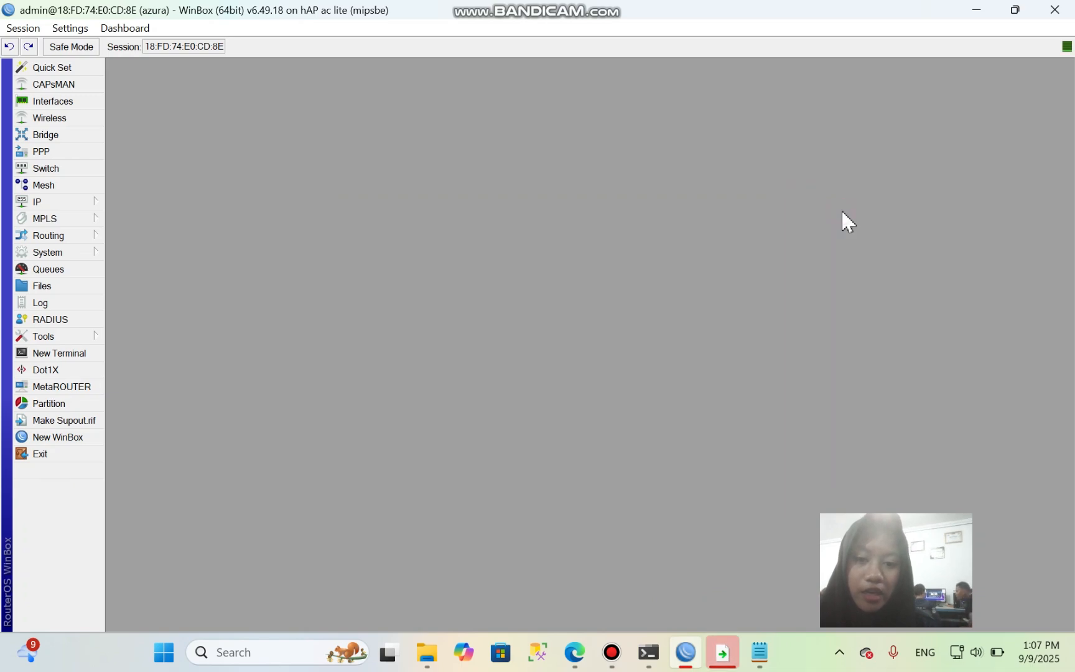
- Try to import the saved configuration from a new terminal with import file-config=configurasimikrotik.rsc, checking the file name in File Explorer
{"action": "left_click", "coordinate": [57, 352]}
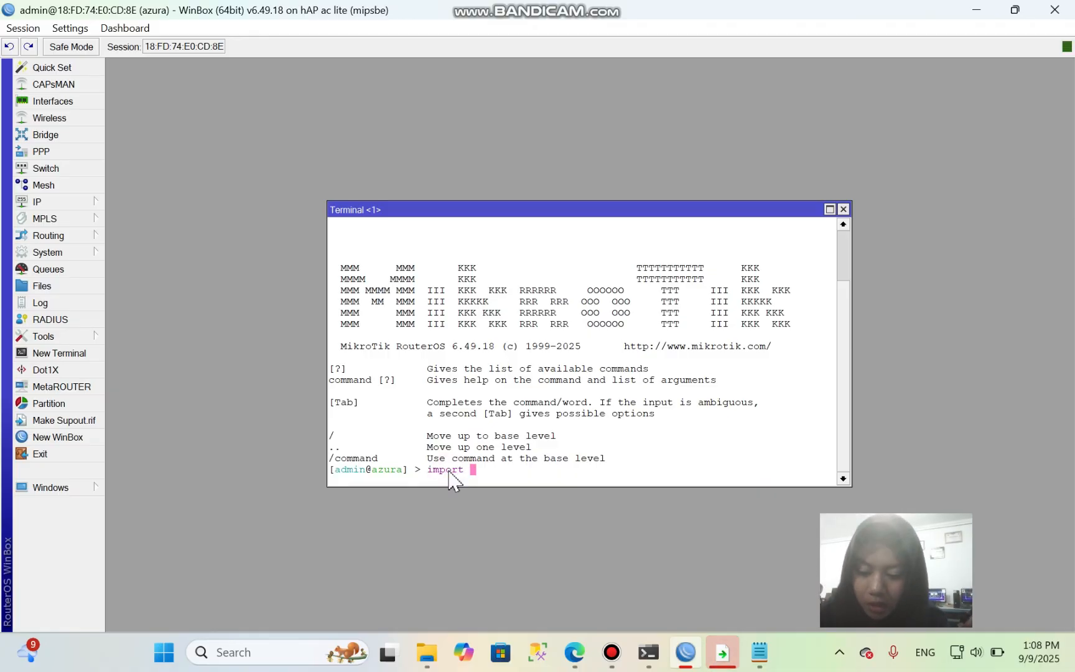
{"action": "type", "text": "import file"}
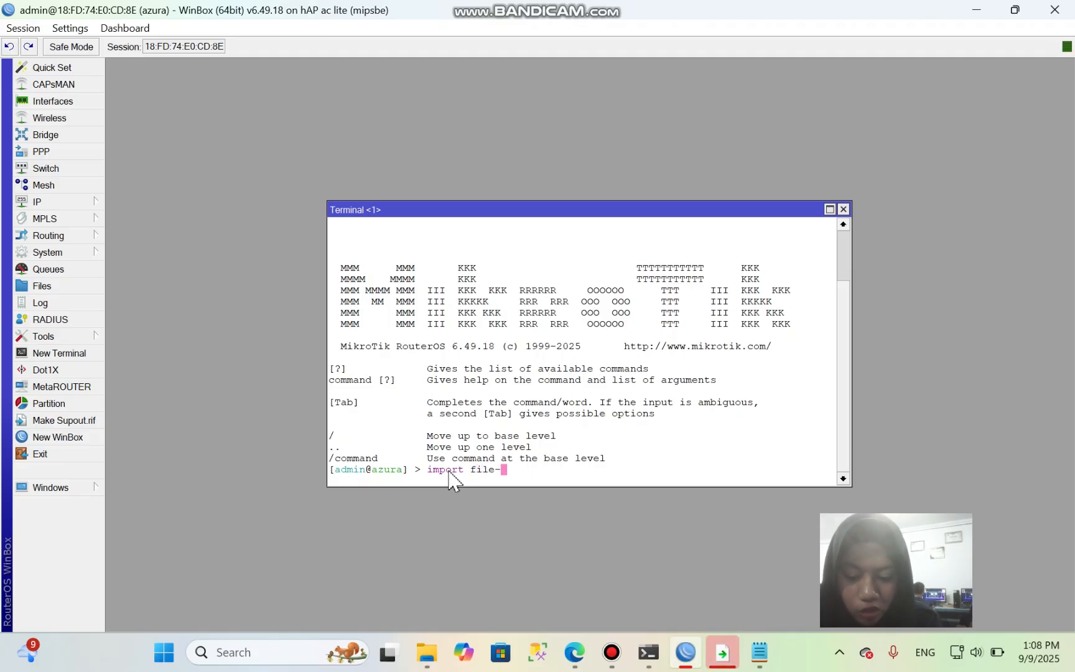
{"action": "type", "text": "-config"}
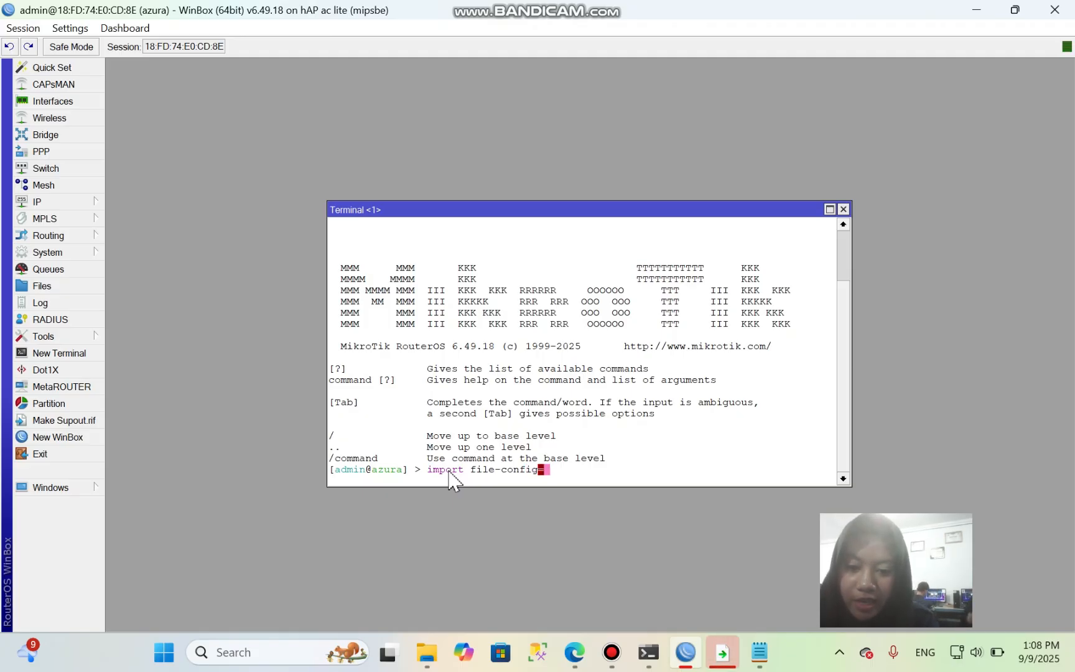
{"action": "left_click", "coordinate": [426, 652]}
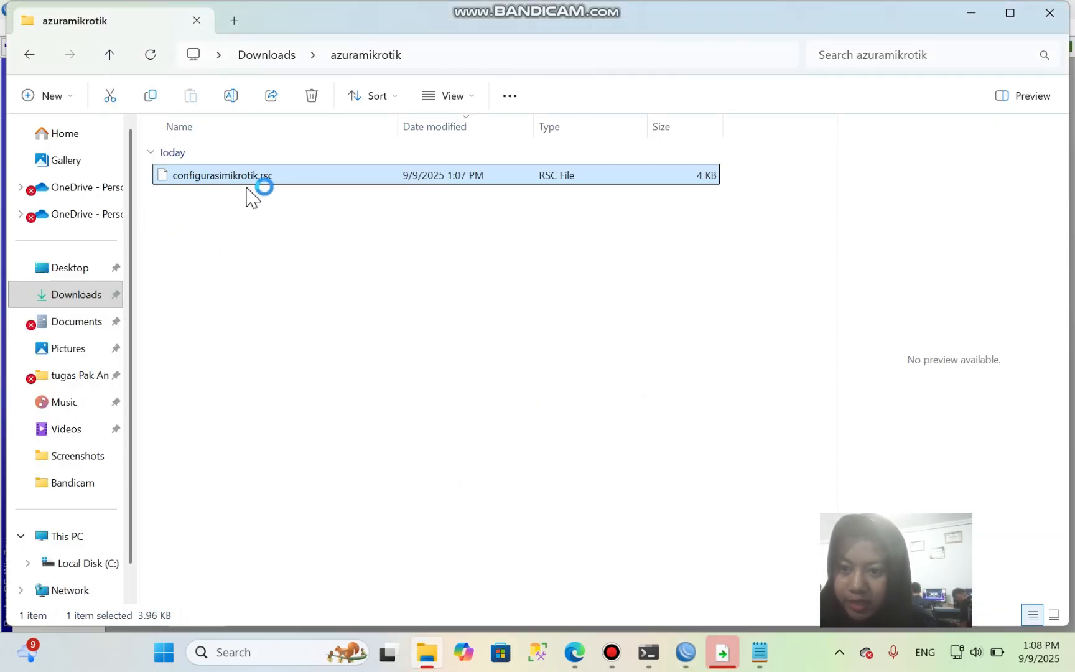
{"action": "left_click", "coordinate": [696, 663]}
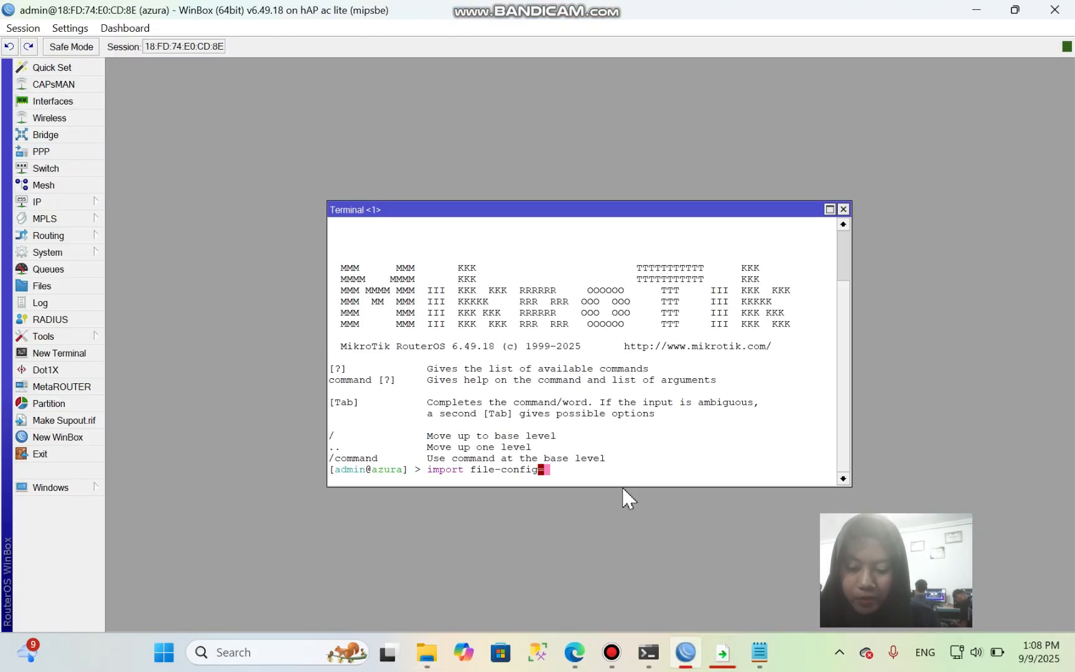
{"action": "left_click", "coordinate": [543, 466]}
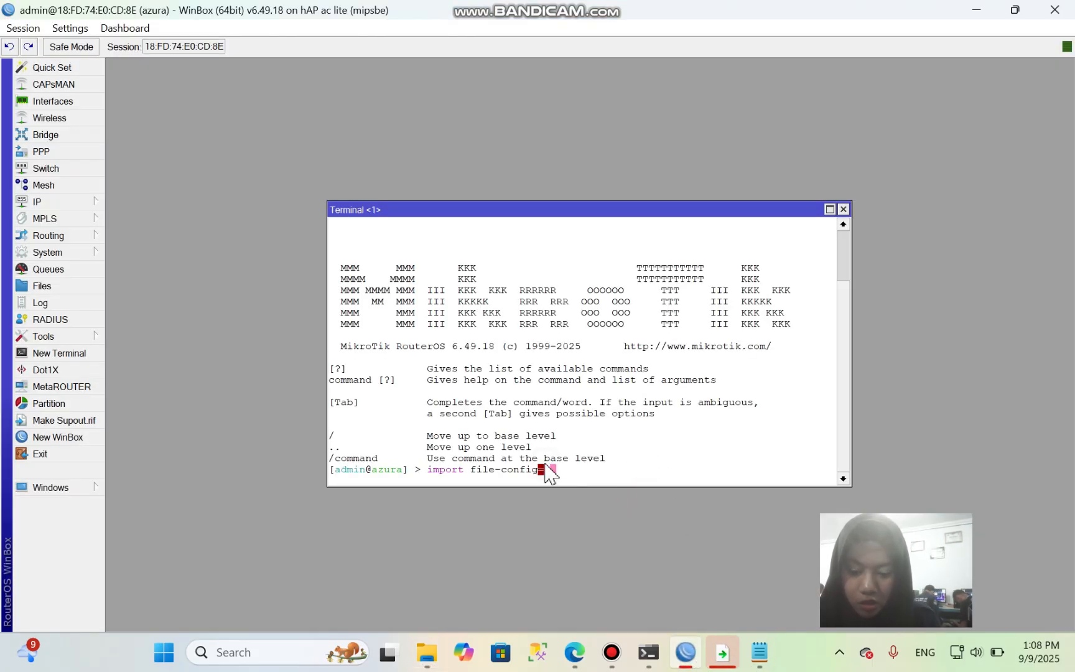
{"action": "type", "text": "onfiguras"}
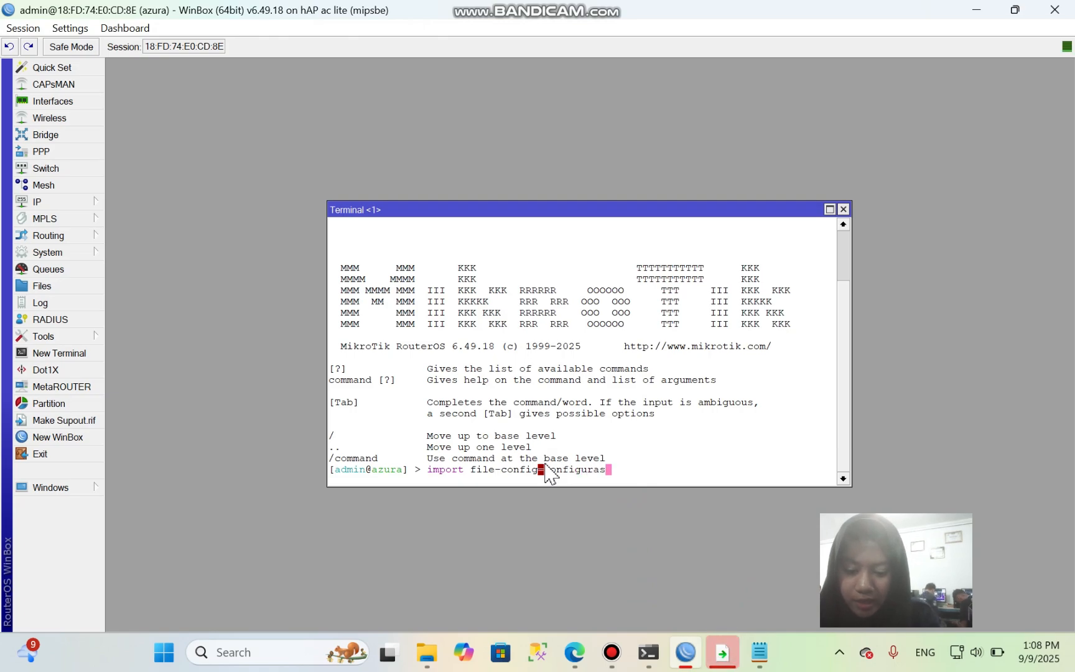
{"action": "type", "text": "imikrotik.rsc"}
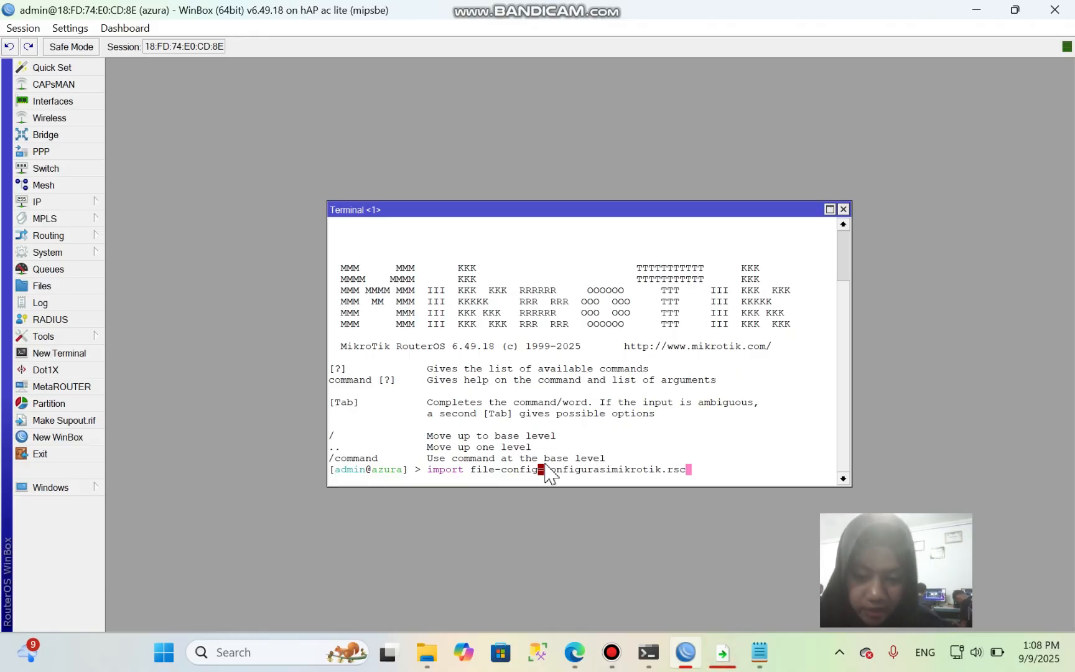
{"action": "key", "text": "Return"}
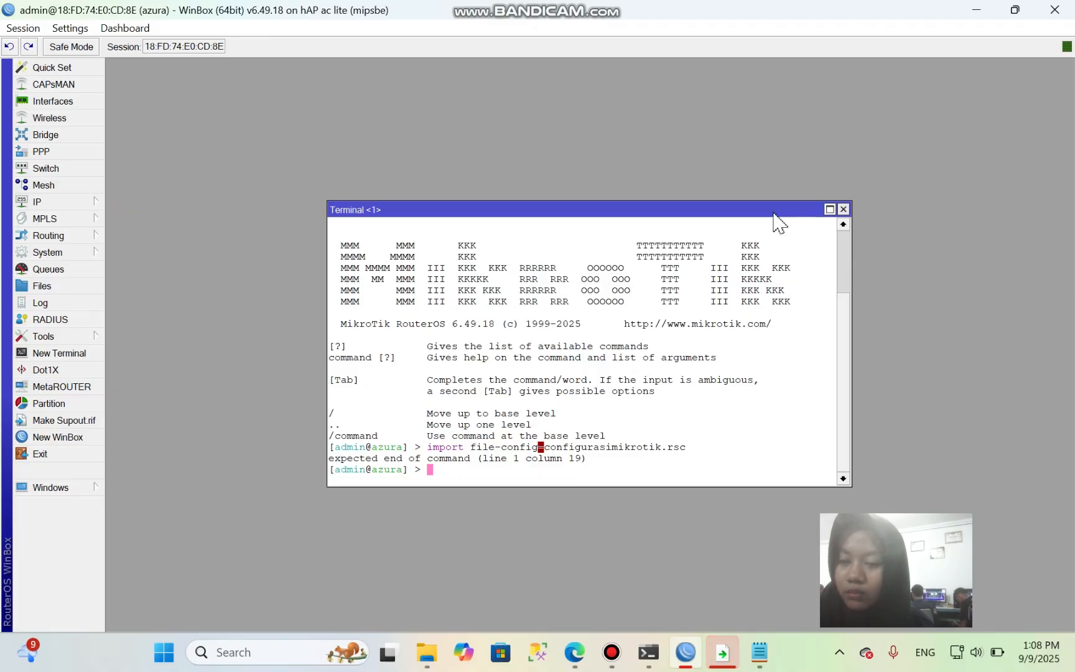
- Close the terminal and check the router's IP address list and its DHCP client on ether1_internet
{"action": "left_click", "coordinate": [843, 210]}
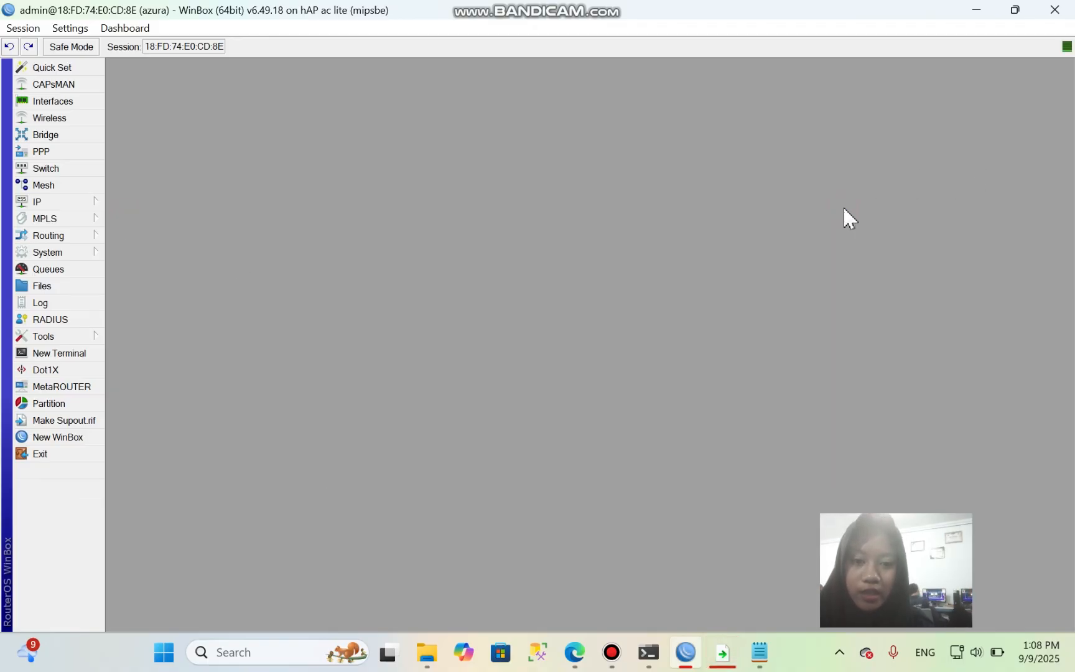
{"action": "left_click", "coordinate": [97, 205]}
{"action": "left_click", "coordinate": [137, 237]}
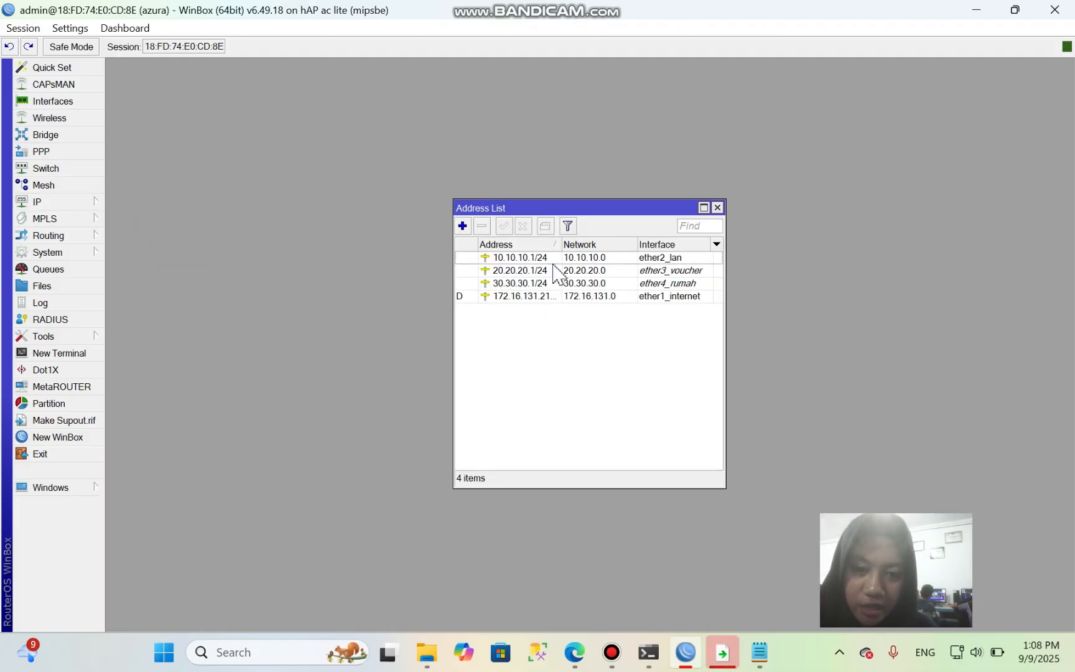
{"action": "left_click", "coordinate": [90, 204]}
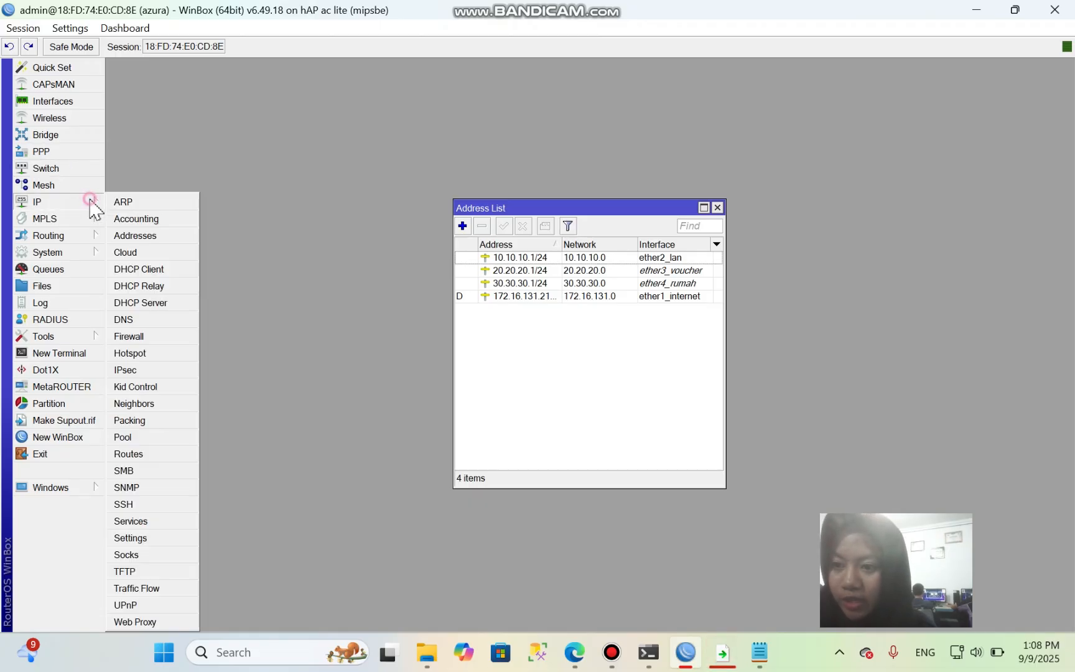
{"action": "left_click", "coordinate": [156, 270]}
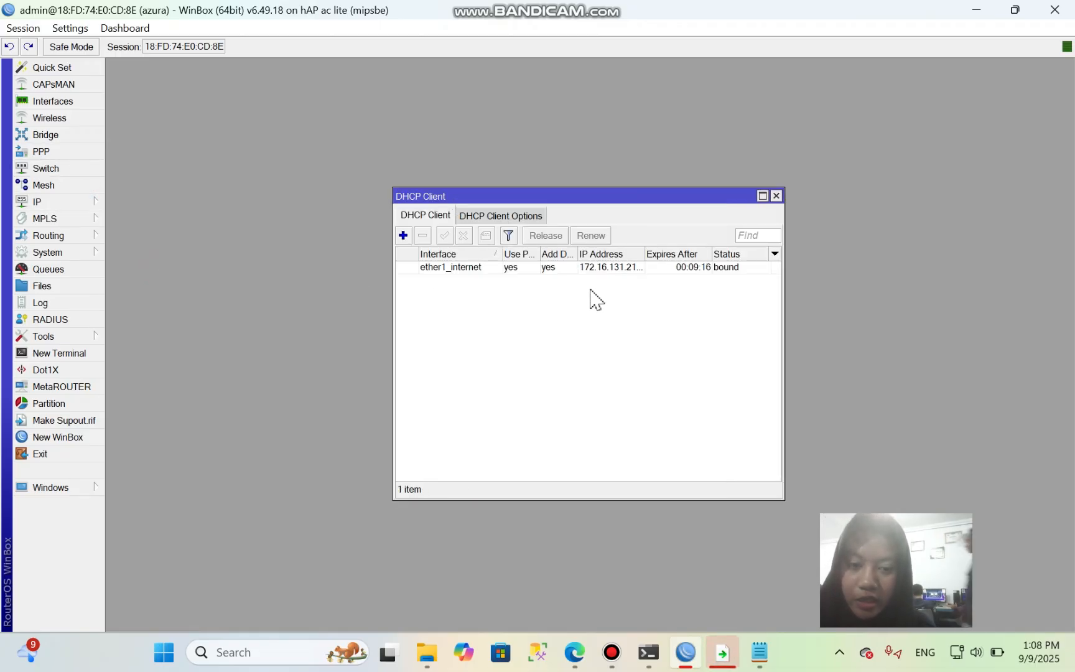
{"action": "left_click", "coordinate": [74, 203]}
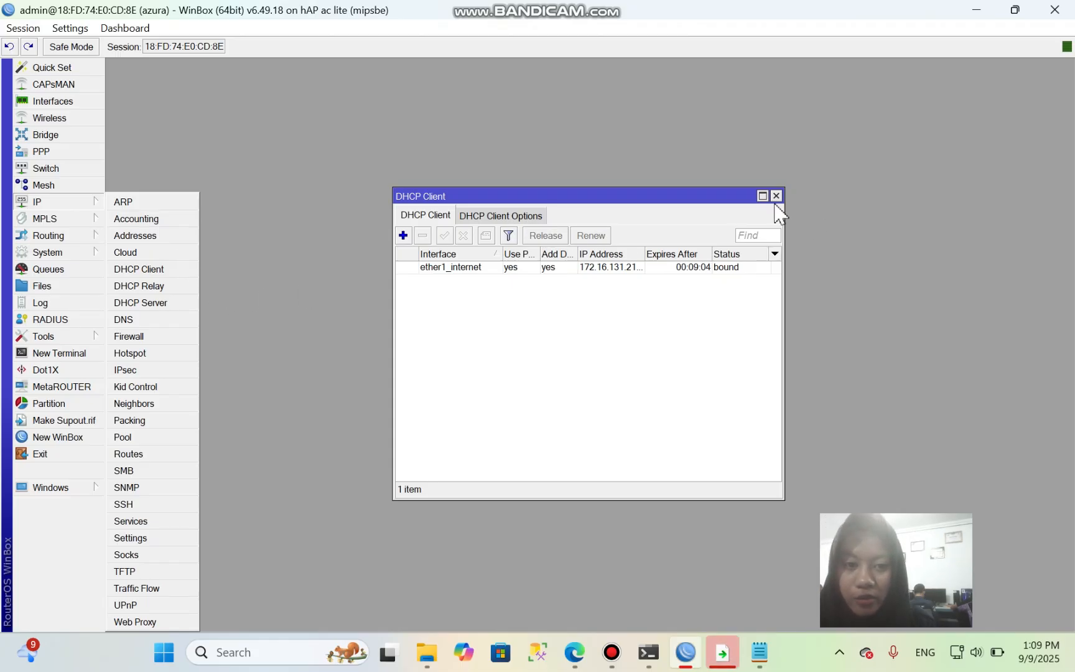
{"action": "left_click", "coordinate": [816, 206]}
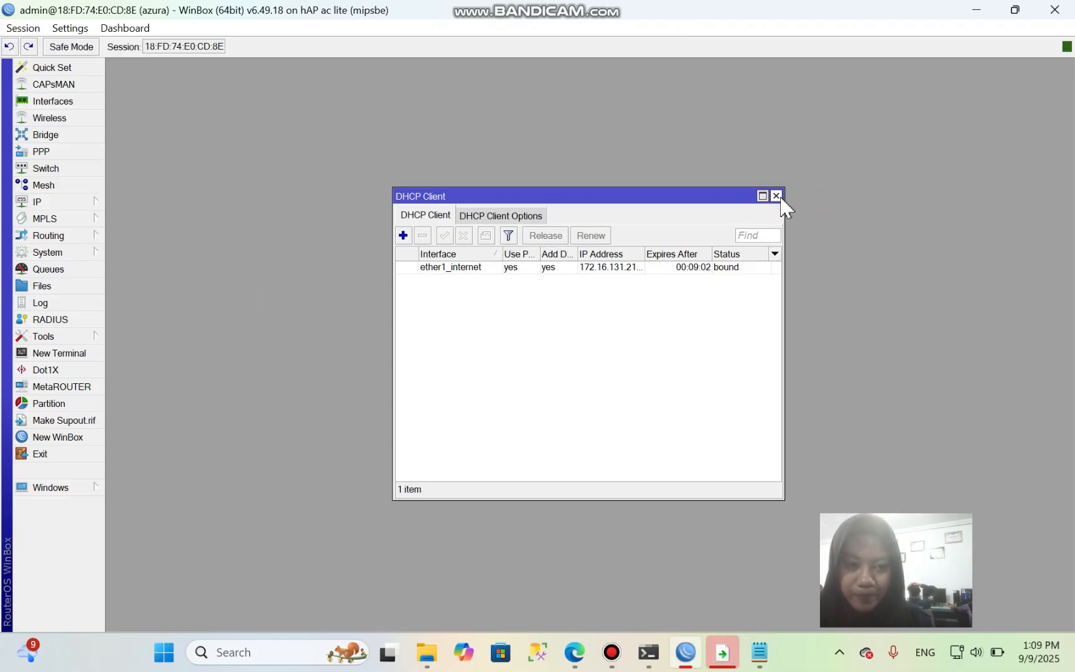
{"action": "left_click", "coordinate": [612, 652]}
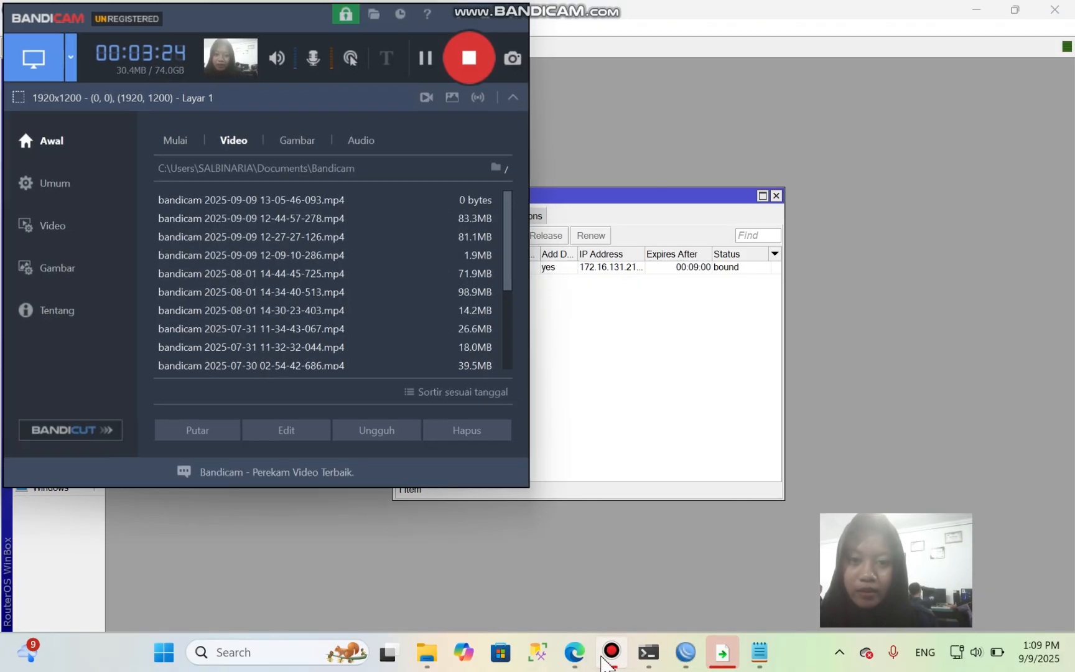
{"action": "left_click", "coordinate": [425, 55]}
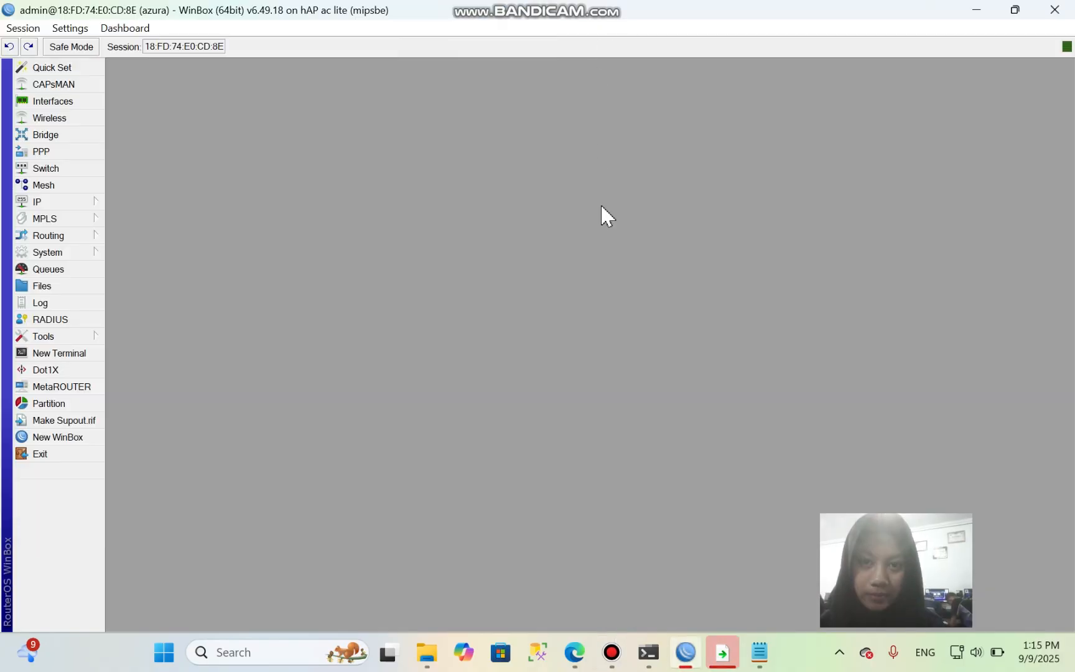
{"action": "mouse_move", "coordinate": [611, 652]}
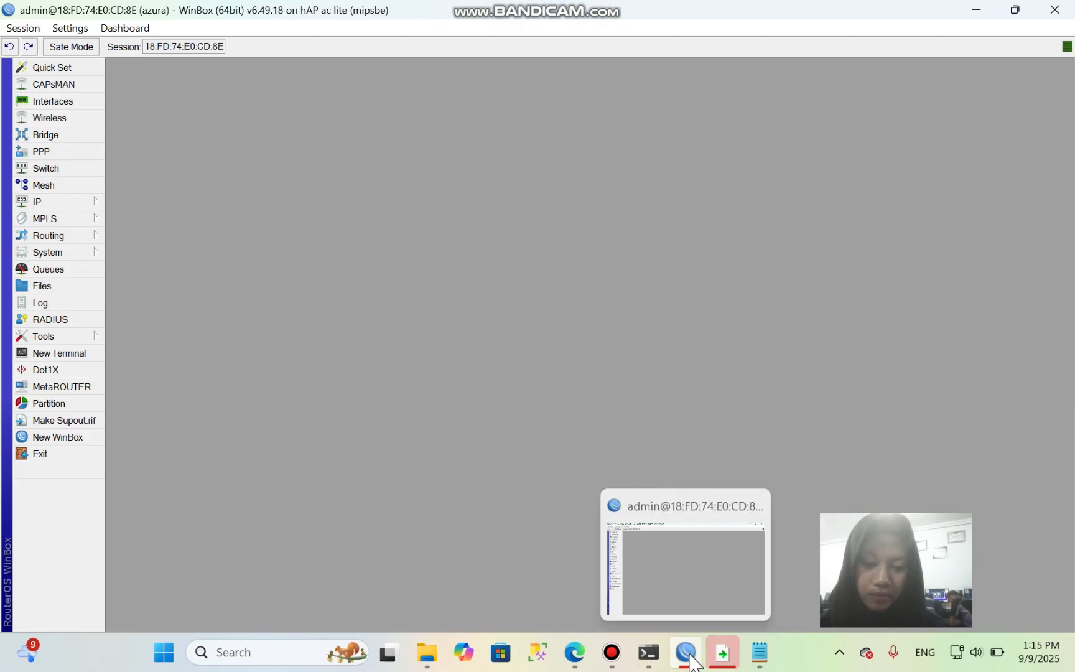
{"action": "left_click", "coordinate": [691, 660]}
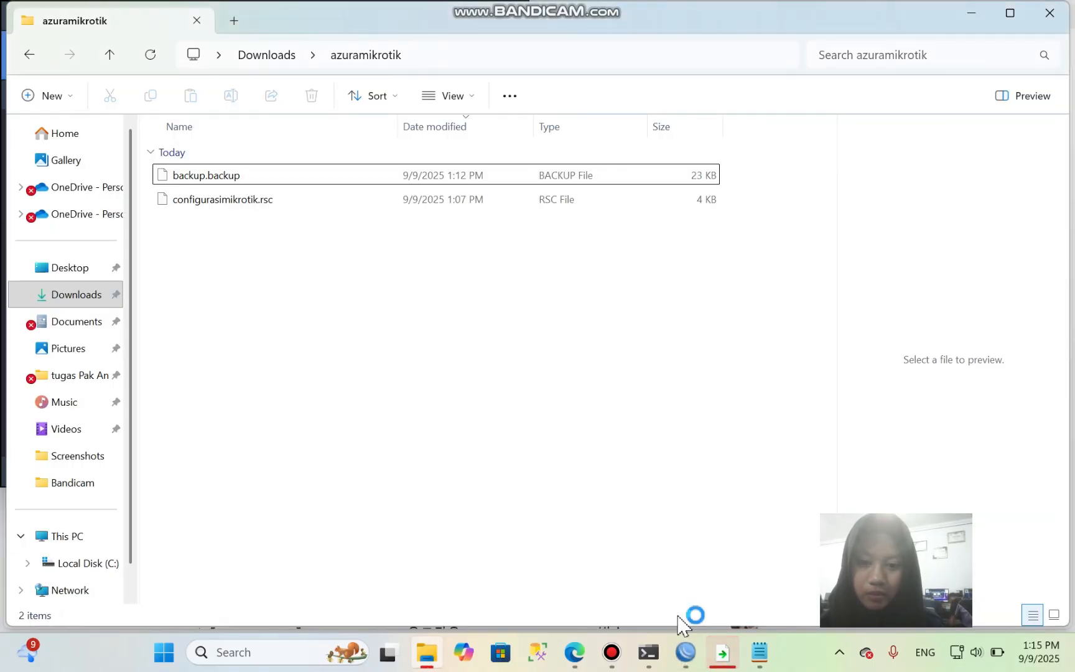
{"action": "left_click", "coordinate": [686, 652]}
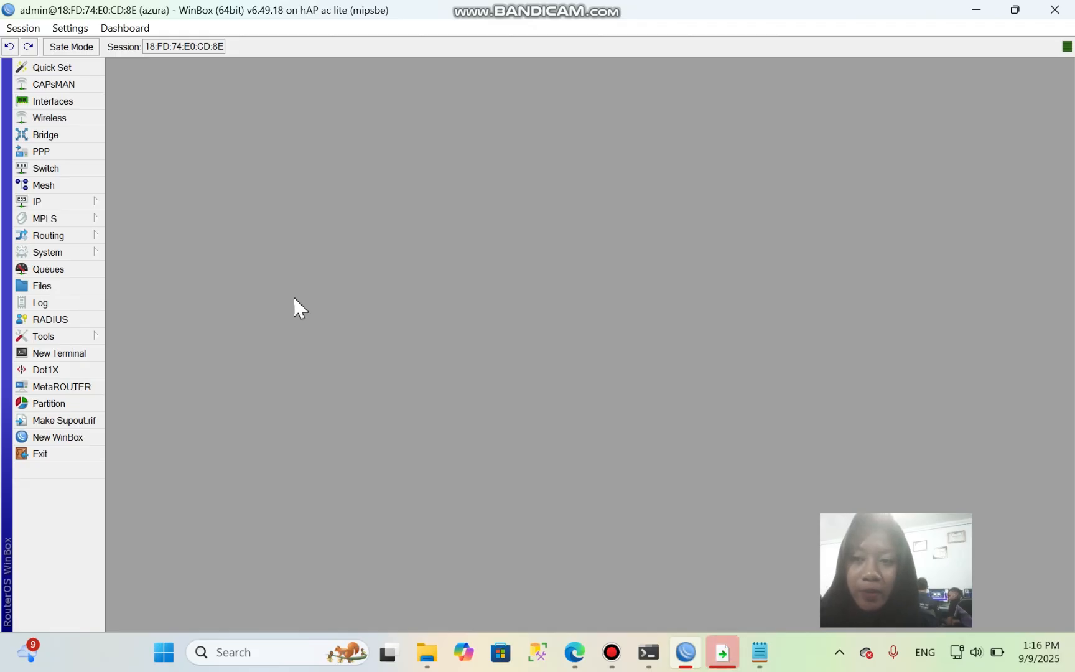
- Start a new backup from the router's file list and name it backupazura
{"action": "left_click", "coordinate": [67, 289]}
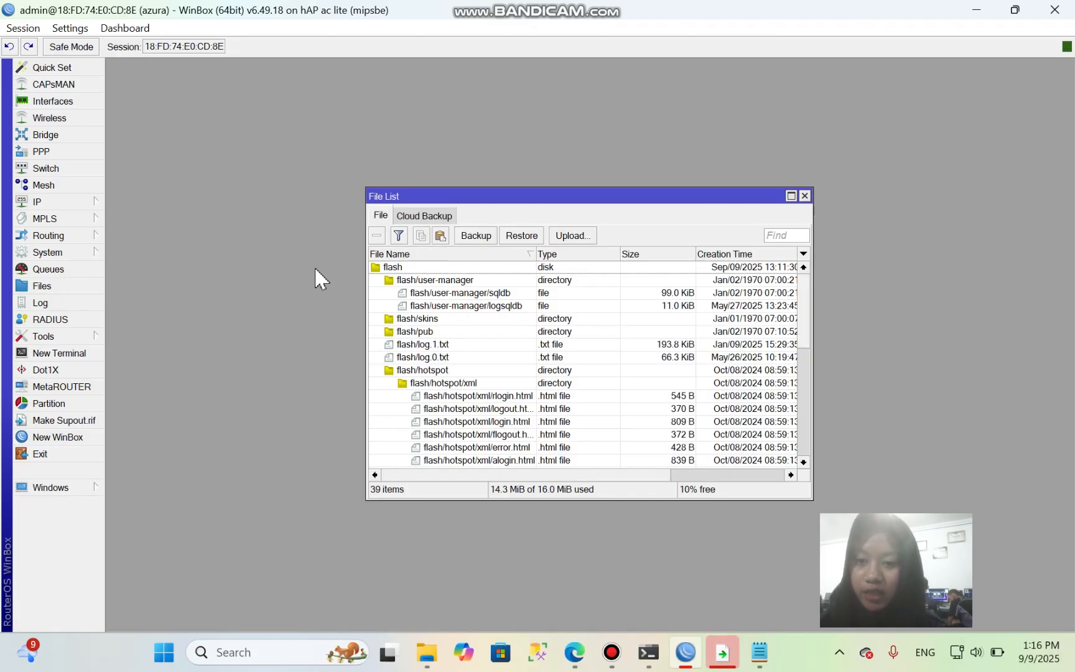
{"action": "left_click", "coordinate": [477, 237]}
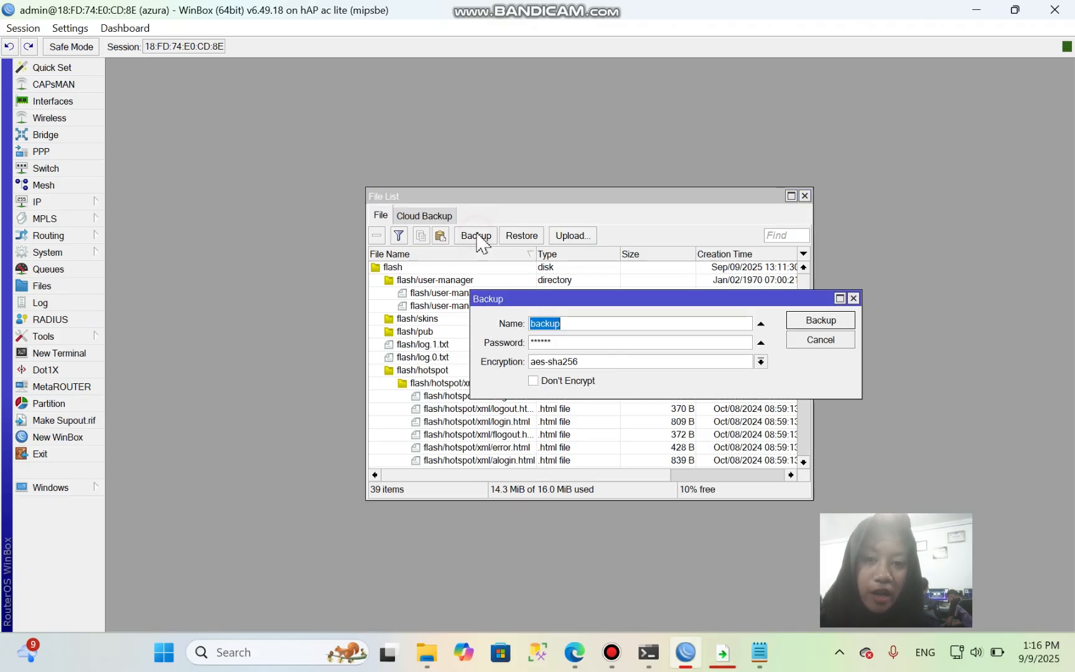
{"action": "left_click", "coordinate": [566, 324]}
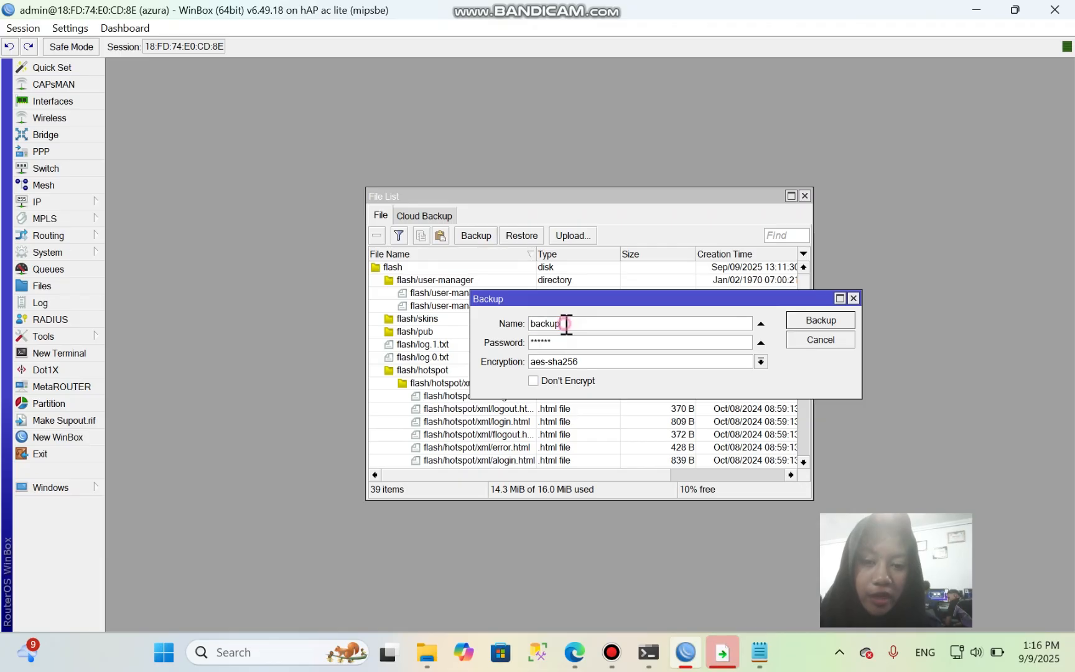
{"action": "key", "text": "BackSpace"}
{"action": "key", "text": "BackSpace"}
{"action": "key", "text": "BackSpace"}
{"action": "key", "text": "BackSpace"}
{"action": "key", "text": "BackSpace"}
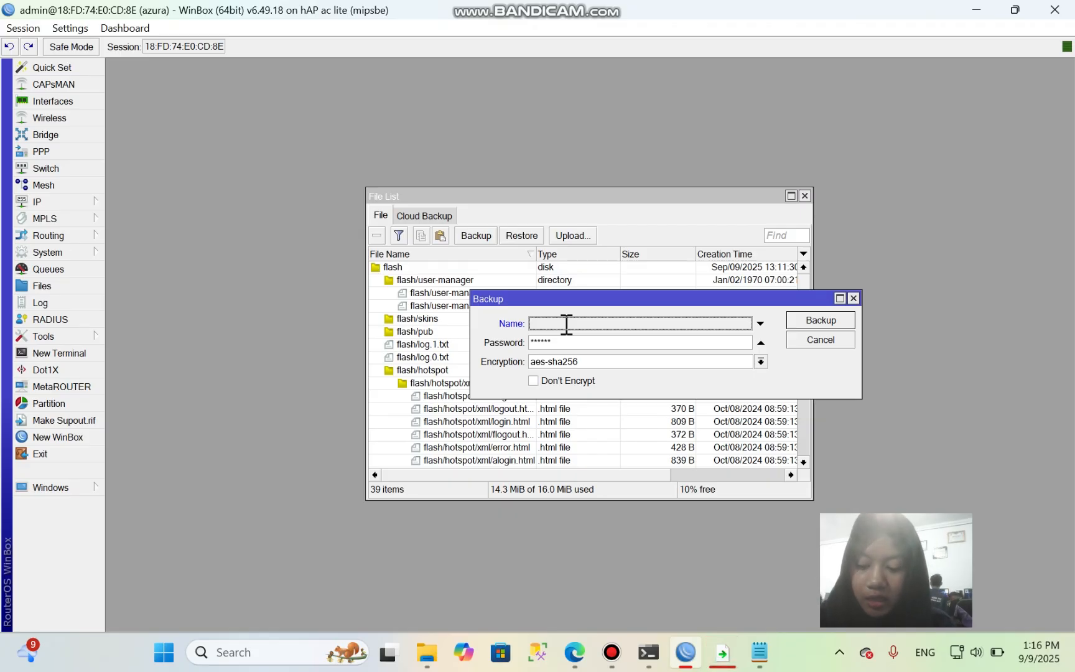
{"action": "left_click", "coordinate": [566, 324]}
{"action": "type", "text": "backupaz"}
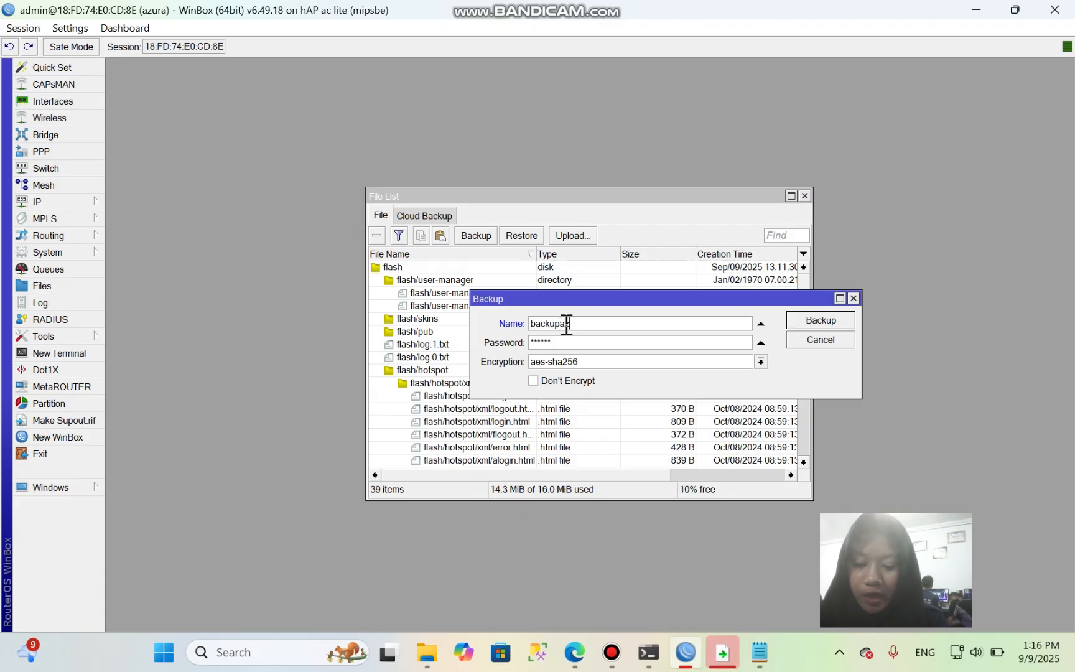
{"action": "type", "text": "ura"}
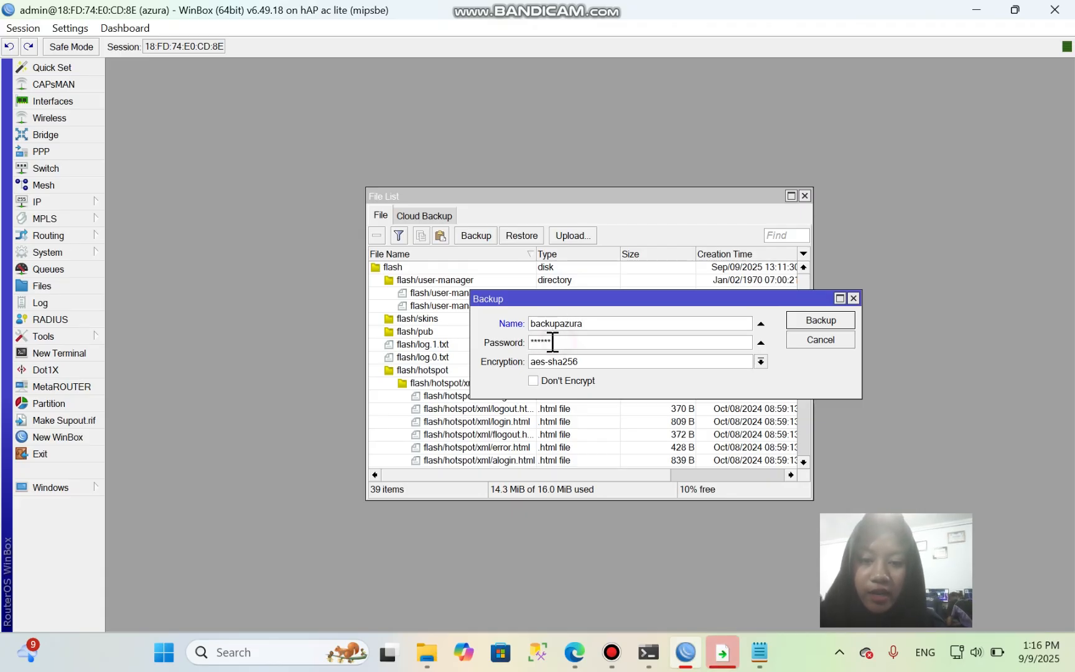
- Clear the prefilled backup password and create the backup with aes-sha256 encryption
{"action": "left_click_drag", "start_coordinate": [552, 341], "coordinate": [525, 342]}
{"action": "key", "text": "BackSpace"}
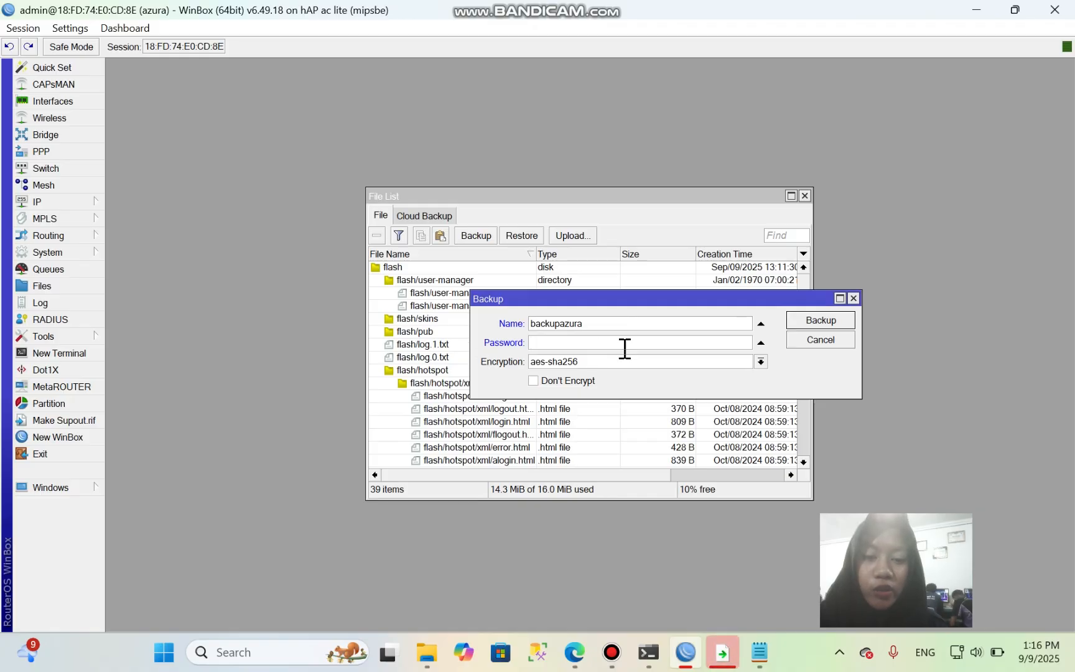
{"action": "left_click", "coordinate": [813, 324]}
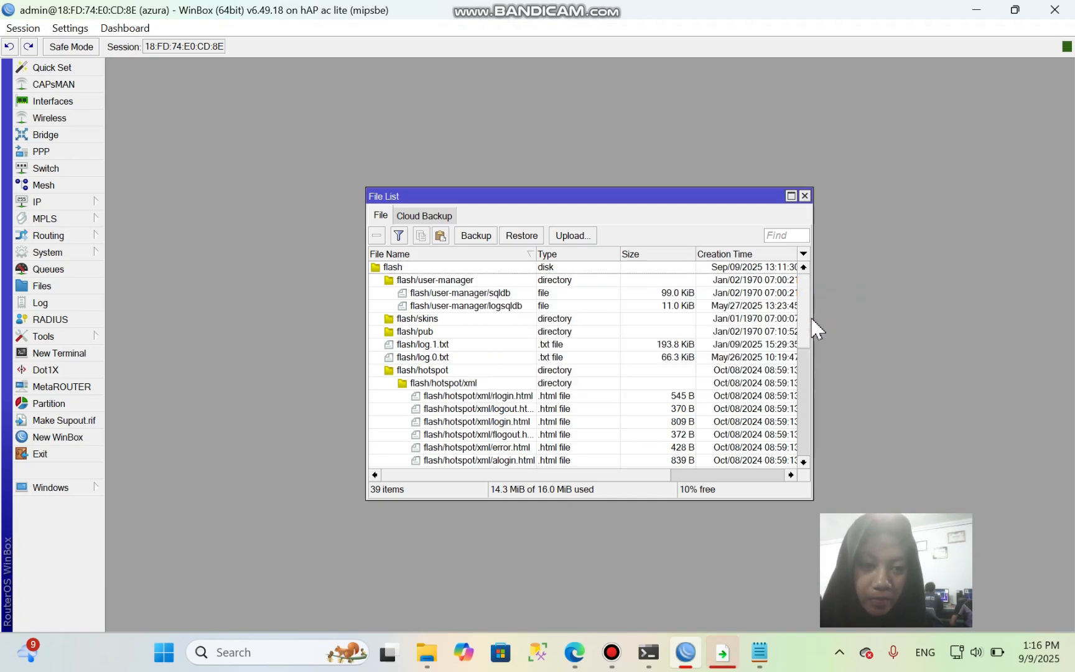
- Copy backupazura.backup from the router's file list into the azuramikrotik folder in Downloads
{"action": "scroll", "coordinate": [459, 395], "scroll_direction": "down", "scroll_amount": 8}
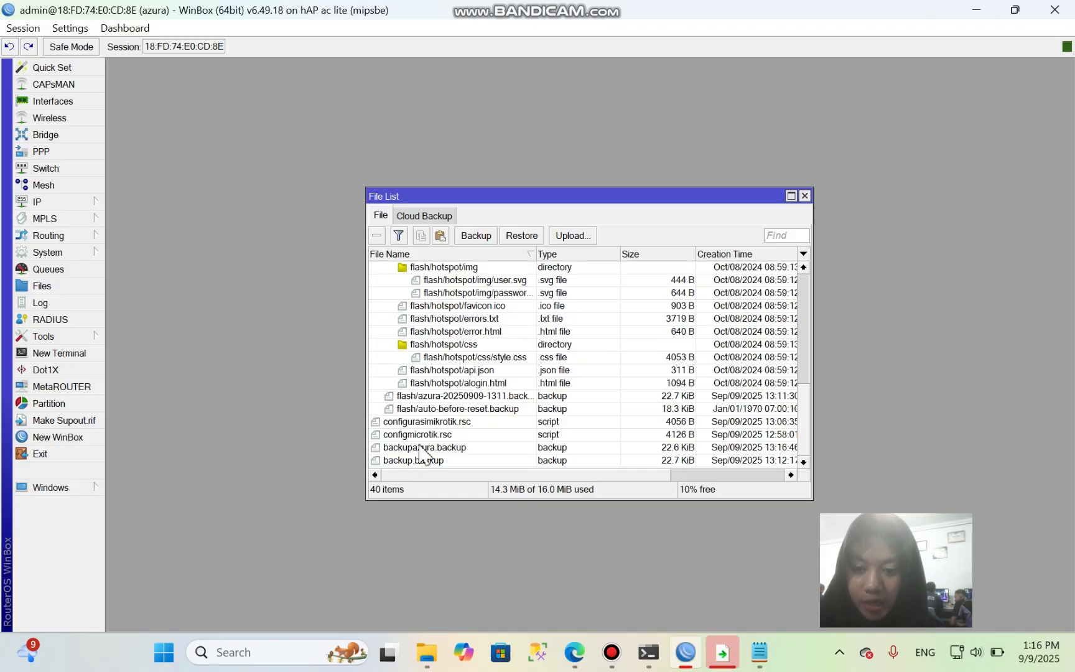
{"action": "left_click", "coordinate": [386, 448]}
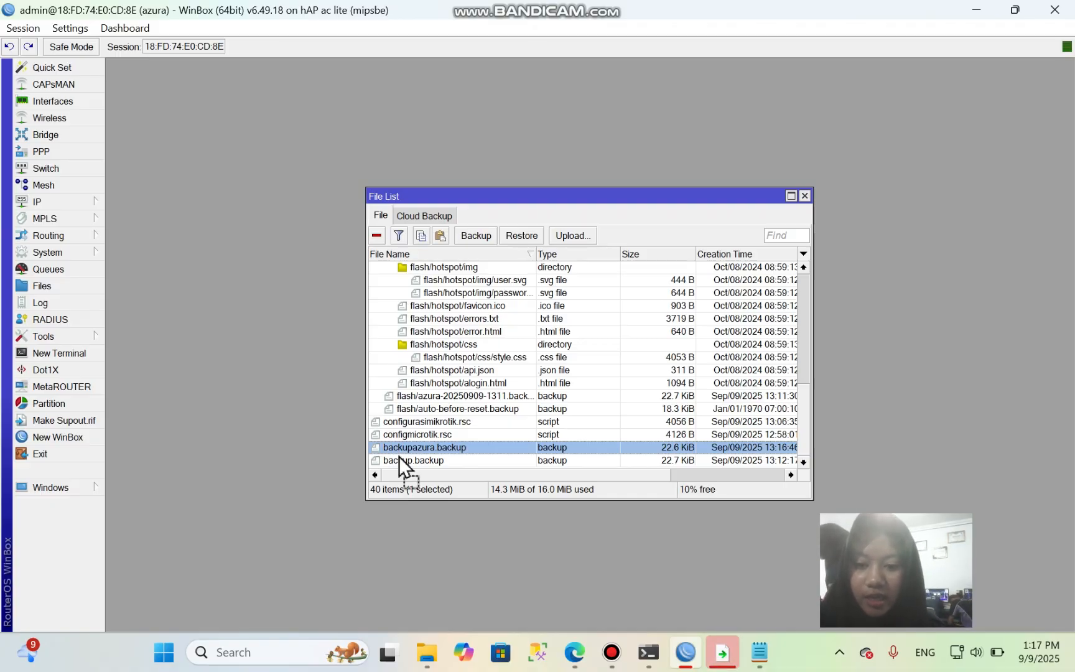
{"action": "left_click_drag", "start_coordinate": [399, 456], "coordinate": [227, 260]}
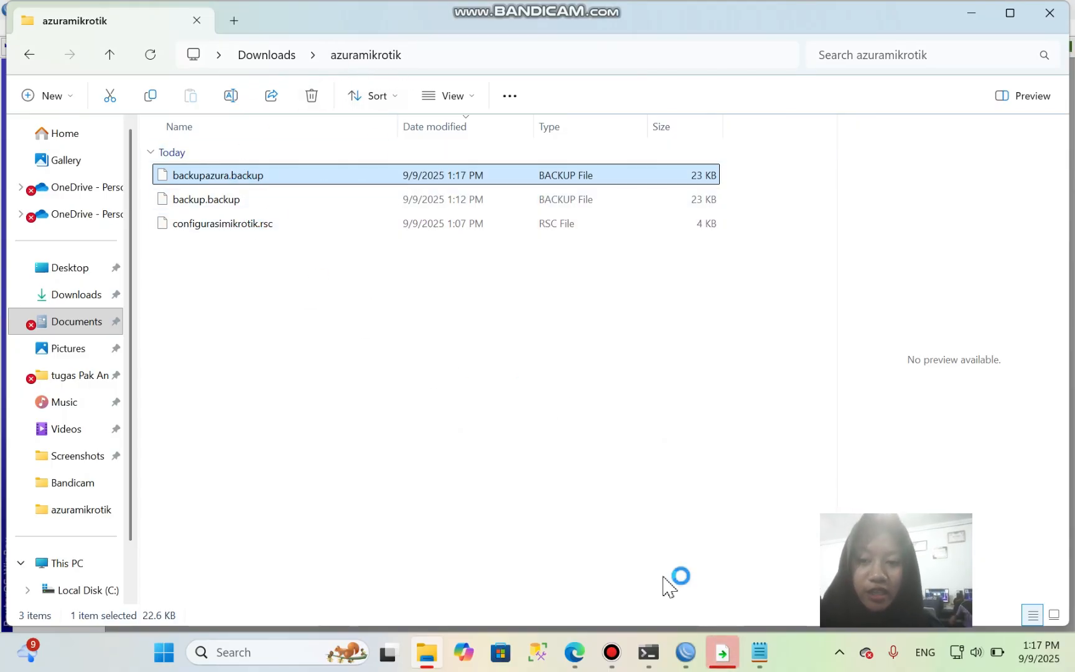
- Switch back to WinBox and restore the router from backupazura.backup, entering the backup password and accepting the reboot
{"action": "left_click", "coordinate": [686, 653]}
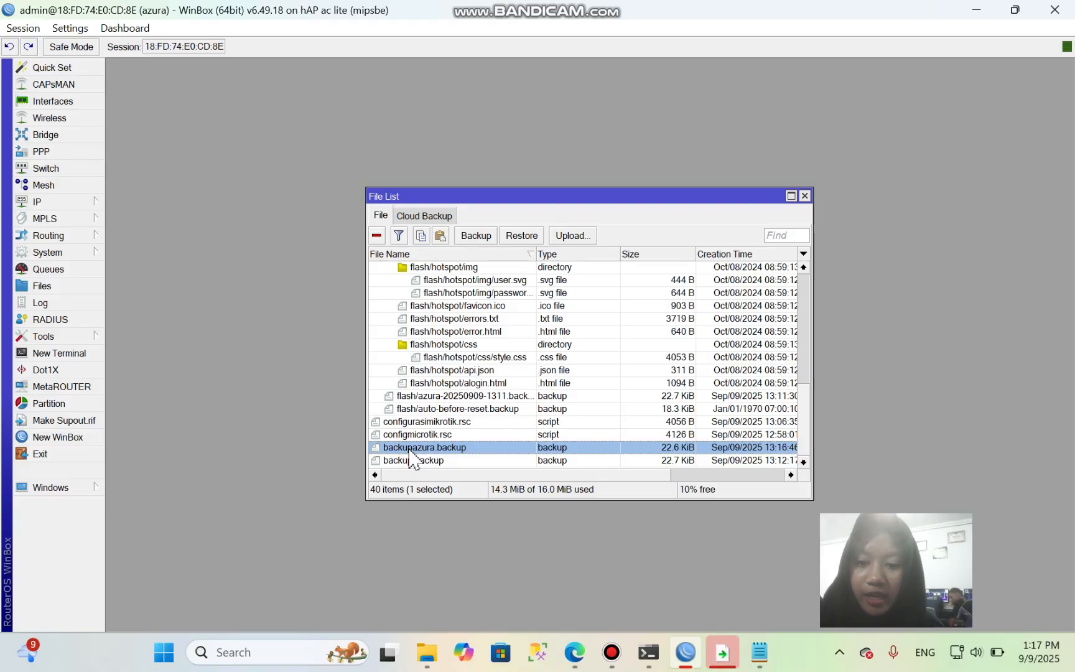
{"action": "right_click", "coordinate": [410, 449]}
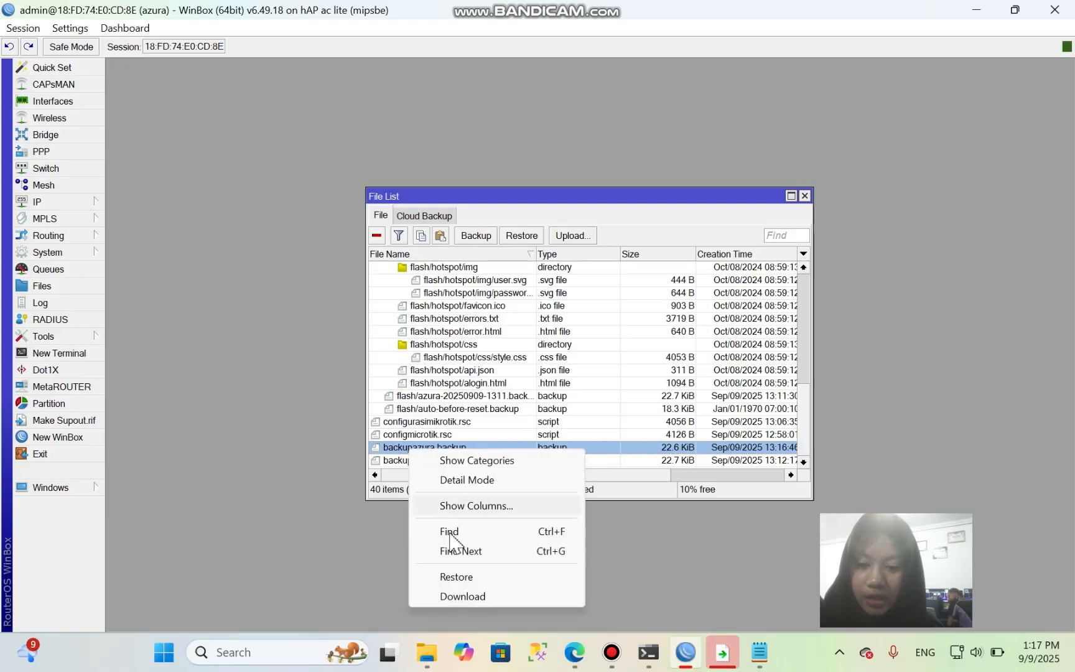
{"action": "left_click", "coordinate": [454, 577]}
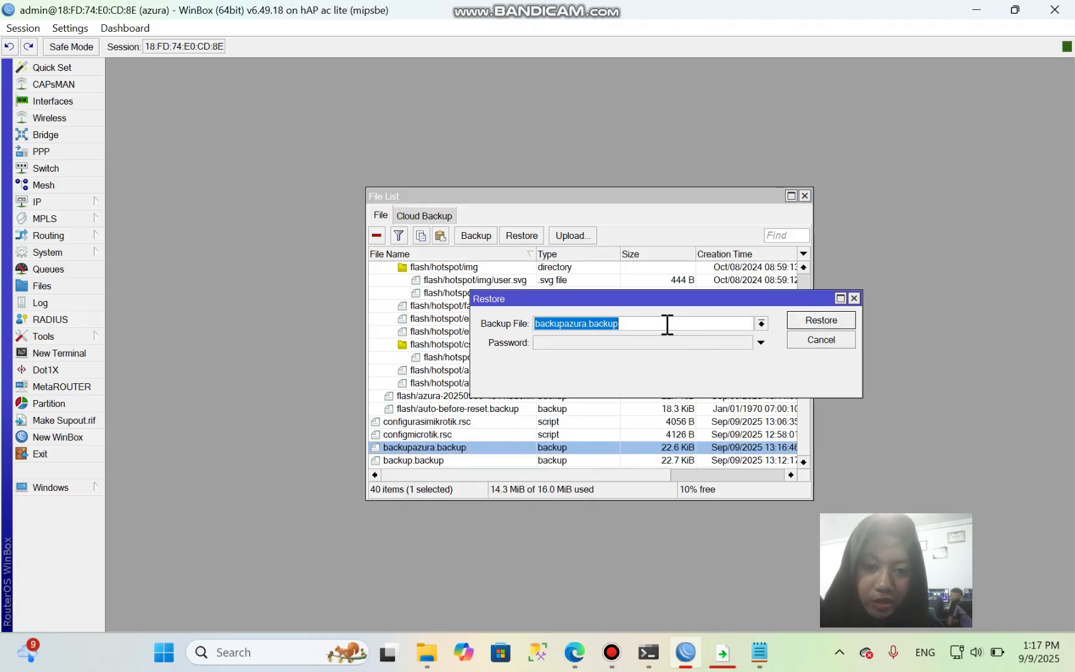
{"action": "left_click", "coordinate": [618, 343]}
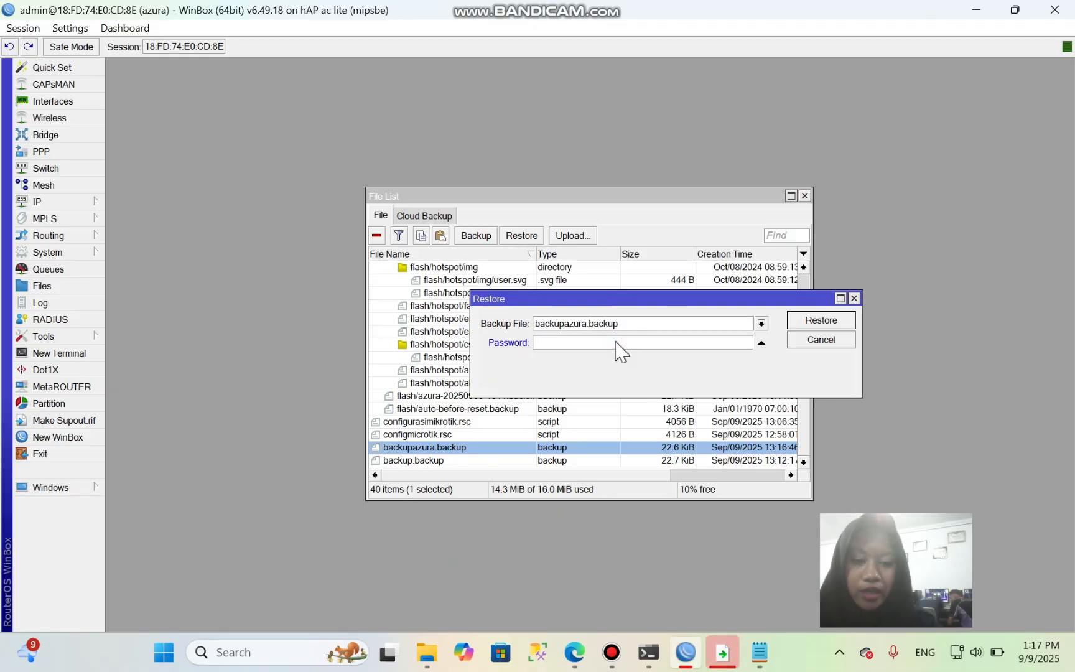
{"action": "type", "text": "****"}
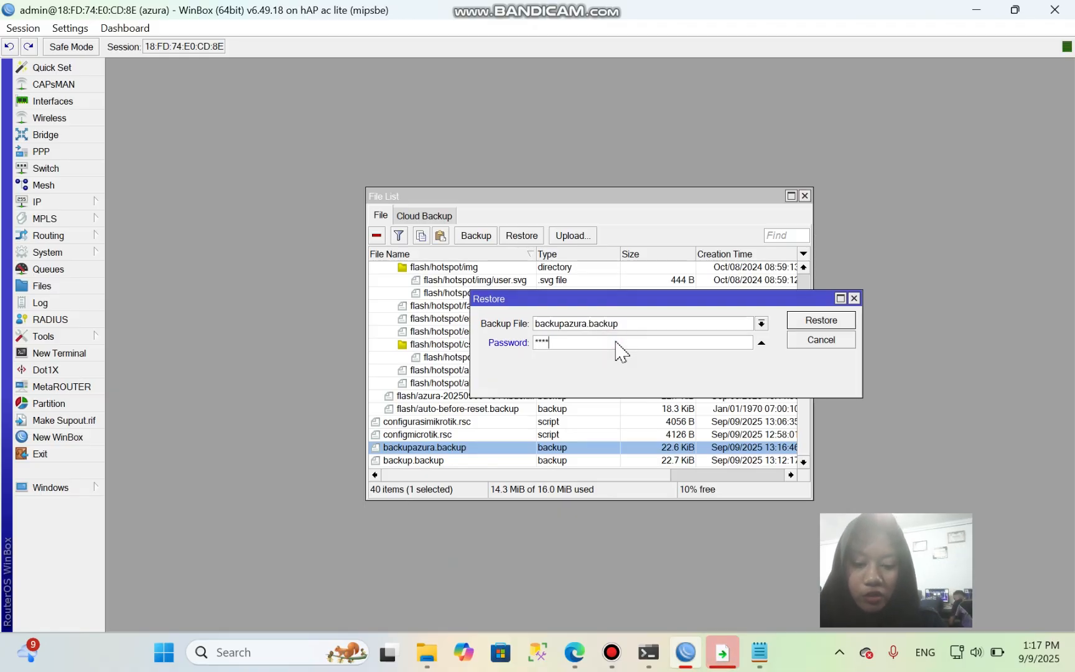
{"action": "type", "text": "**"}
{"action": "left_click", "coordinate": [820, 327]}
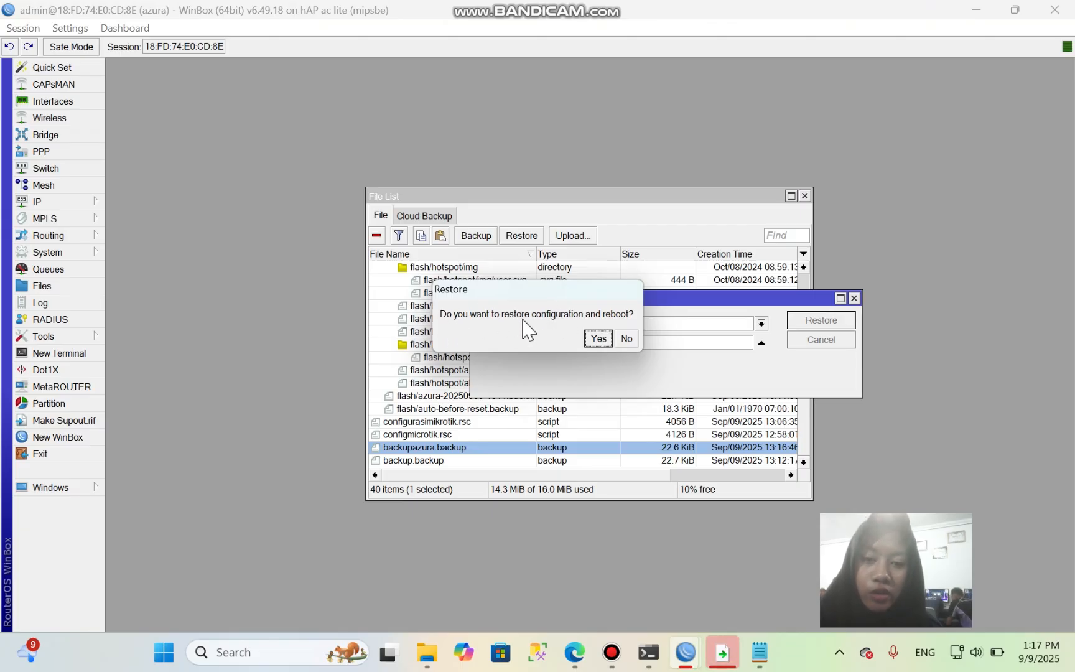
{"action": "left_click", "coordinate": [599, 340]}
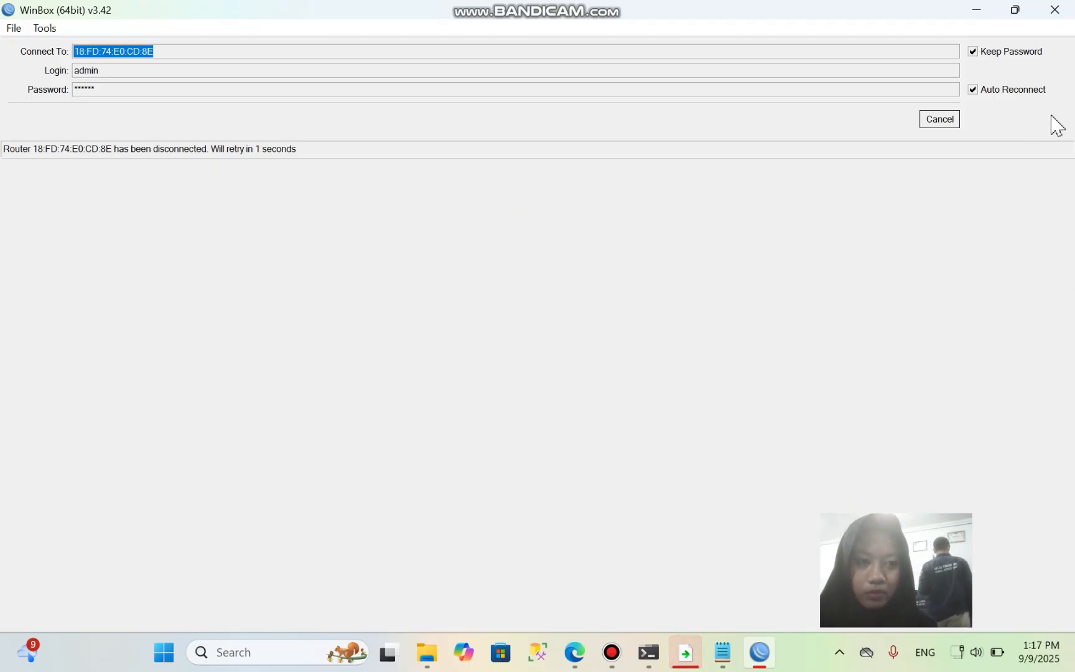
- Cancel the automatic reconnection and refresh the neighbors list to search for the router
{"action": "left_click", "coordinate": [948, 134]}
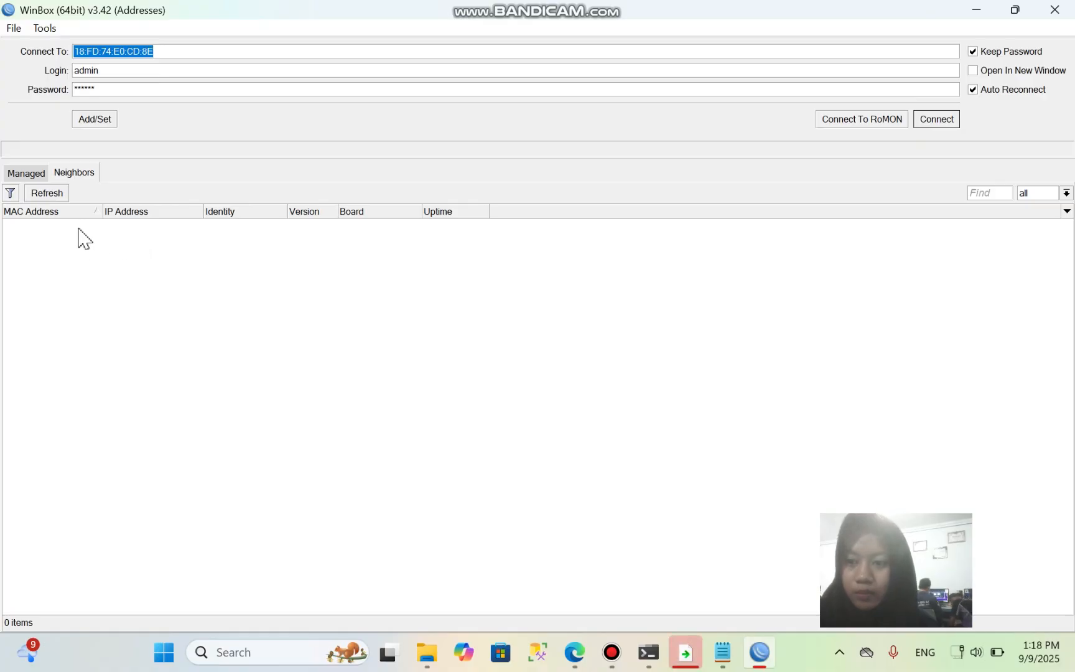
{"action": "left_click", "coordinate": [63, 191]}
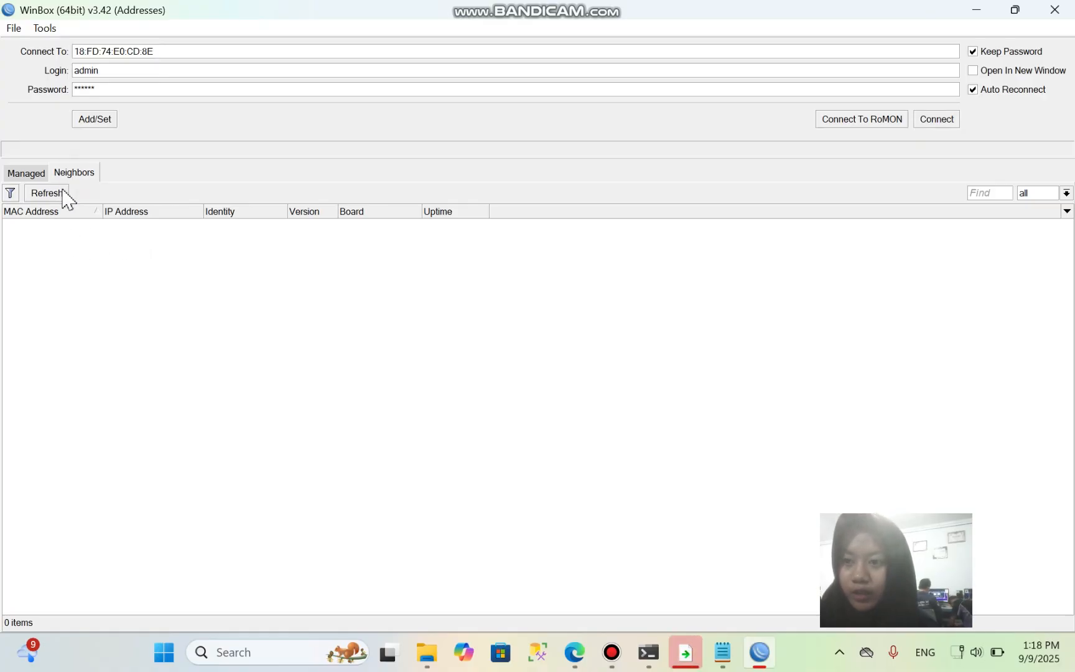
{"action": "left_click", "coordinate": [61, 194]}
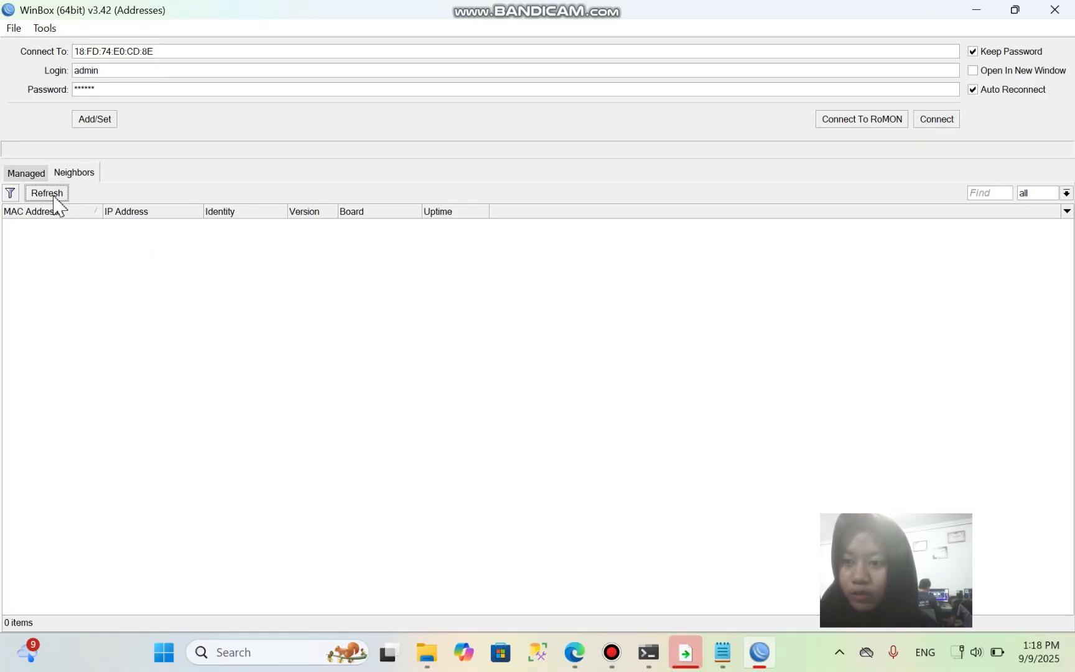
{"action": "left_click", "coordinate": [54, 197]}
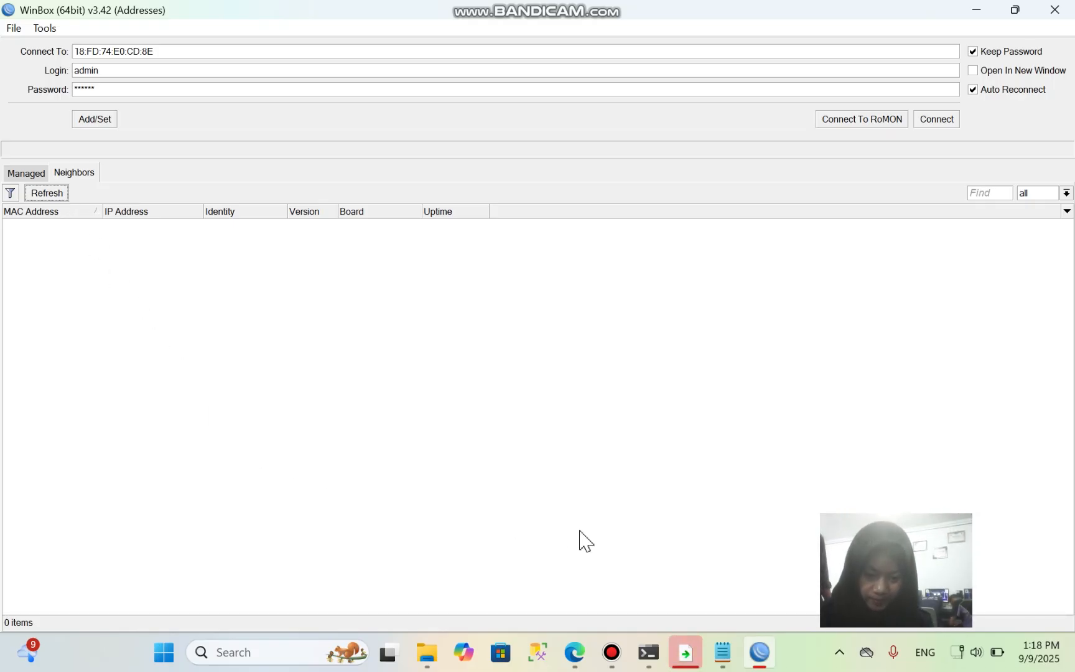
{"action": "left_click", "coordinate": [610, 648]}
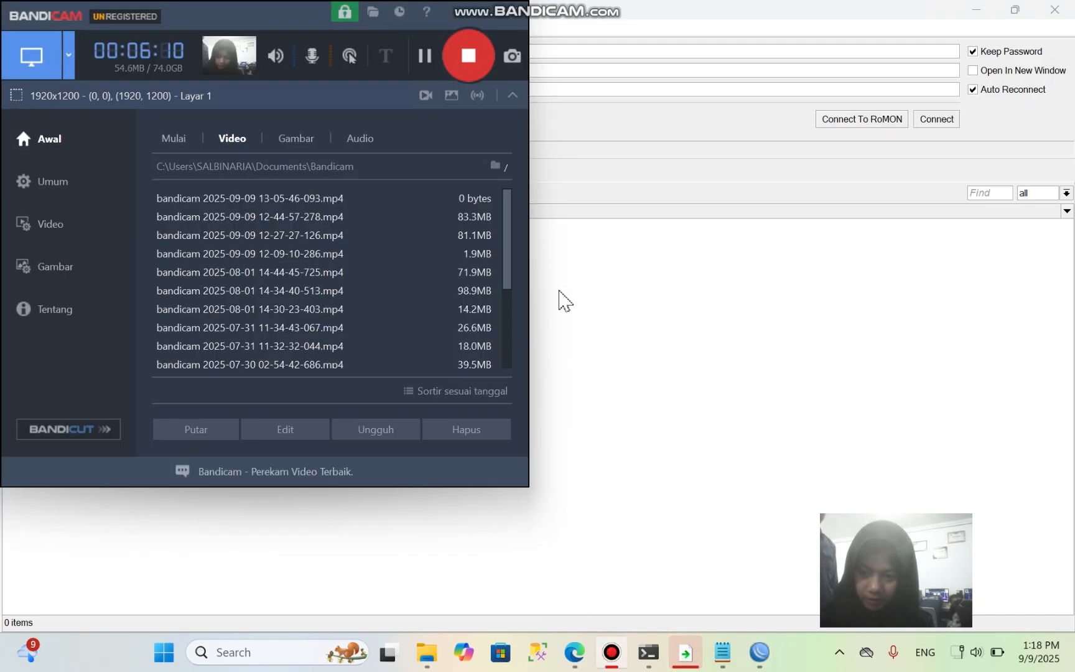
{"action": "left_click", "coordinate": [619, 28]}
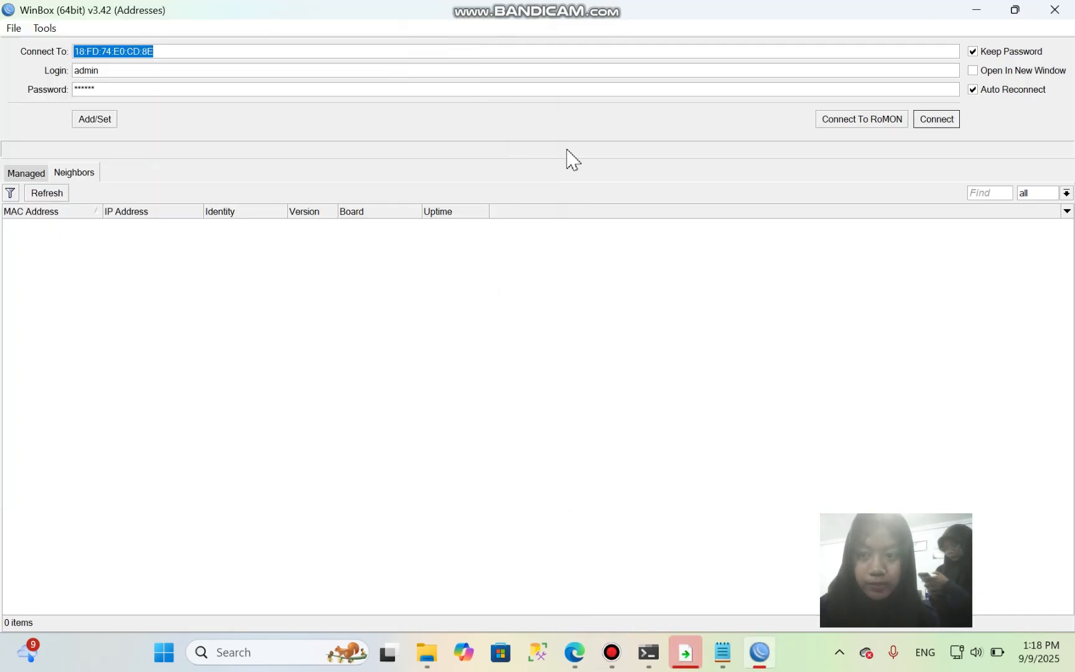
- Select the restored router in the neighbors list and connect to it as admin
{"action": "left_click", "coordinate": [610, 467]}
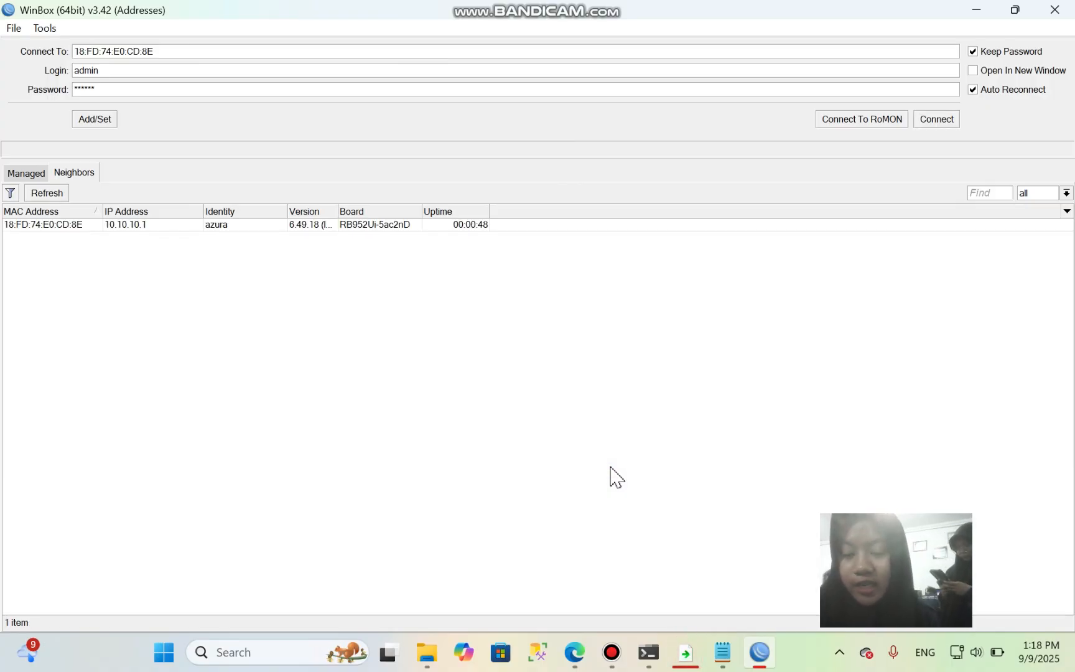
{"action": "left_click", "coordinate": [51, 225]}
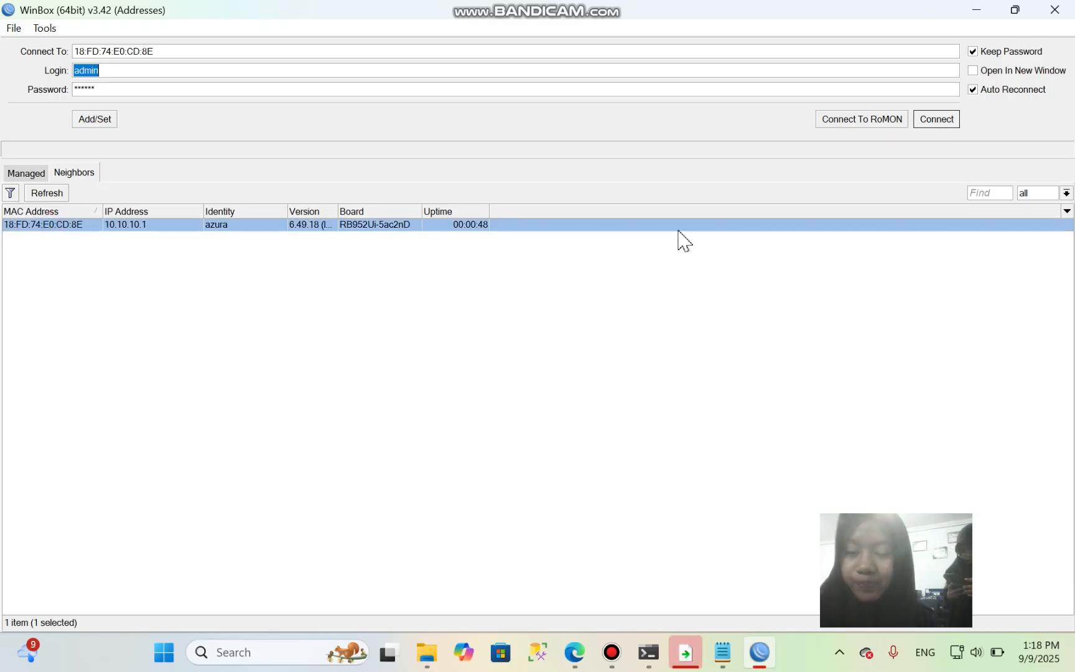
{"action": "left_click", "coordinate": [950, 124]}
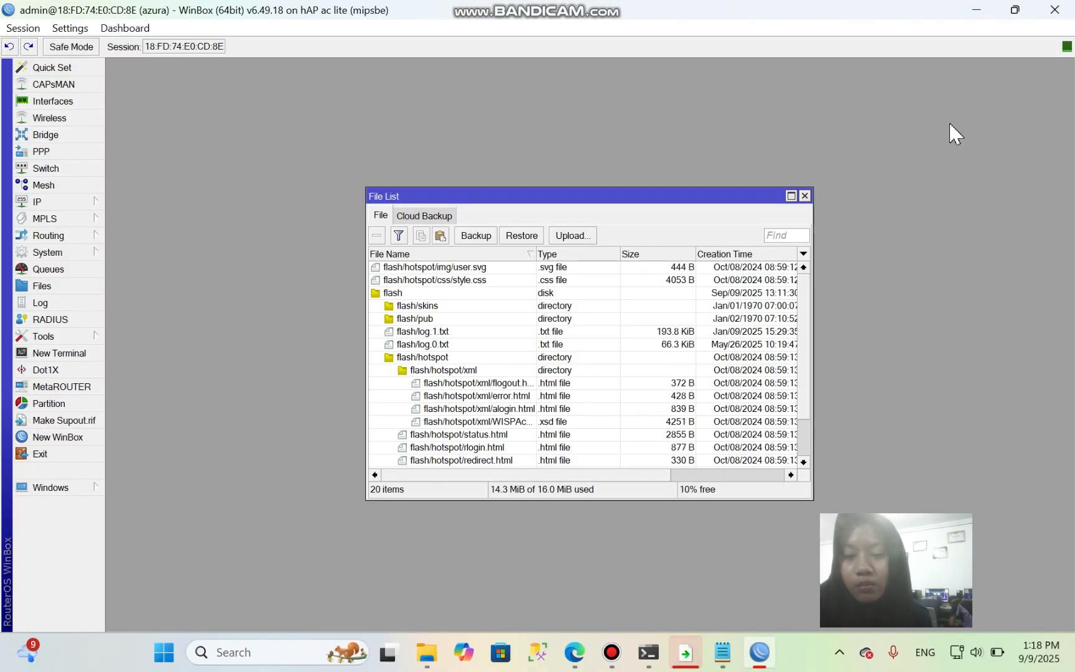
- Look through the router's file list for the exported configuration and backup files, and close the list
{"action": "scroll", "coordinate": [420, 466], "scroll_direction": "down", "scroll_amount": 2}
{"action": "scroll", "coordinate": [418, 465], "scroll_direction": "down", "scroll_amount": 5}
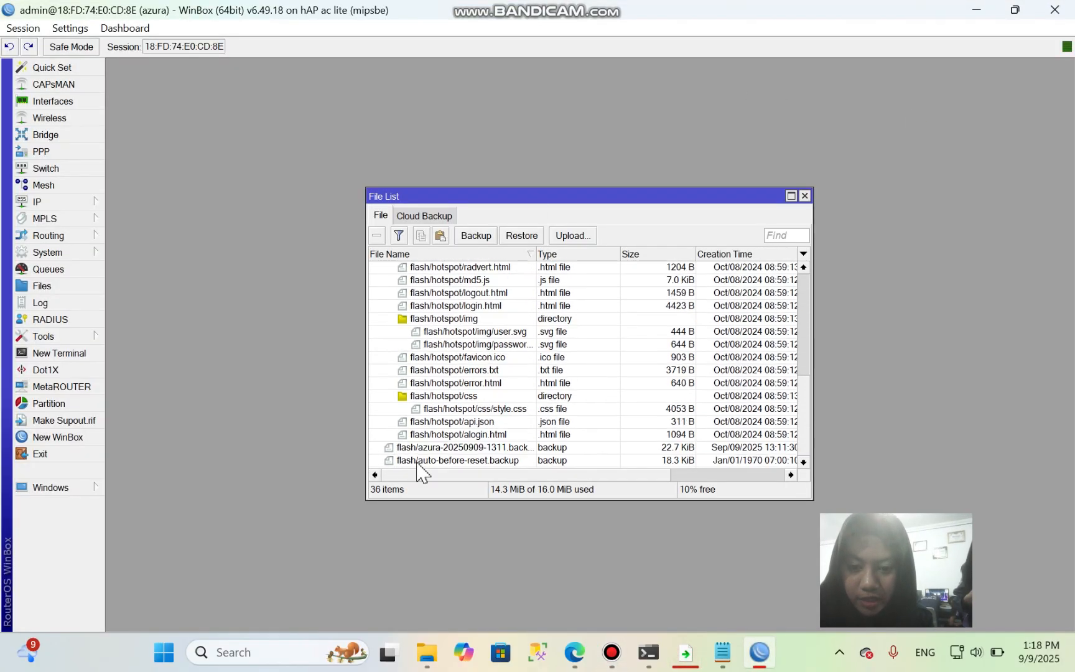
{"action": "scroll", "coordinate": [420, 446], "scroll_direction": "up", "scroll_amount": 7}
{"action": "scroll", "coordinate": [421, 450], "scroll_direction": "down", "scroll_amount": 7}
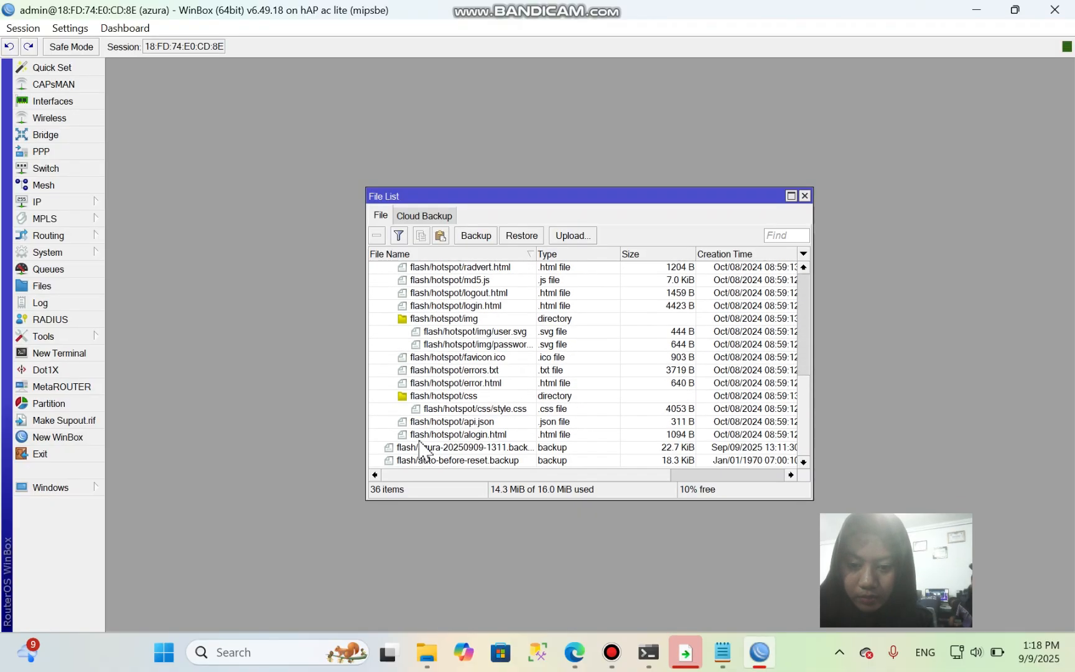
{"action": "scroll", "coordinate": [421, 450], "scroll_direction": "up", "scroll_amount": 7}
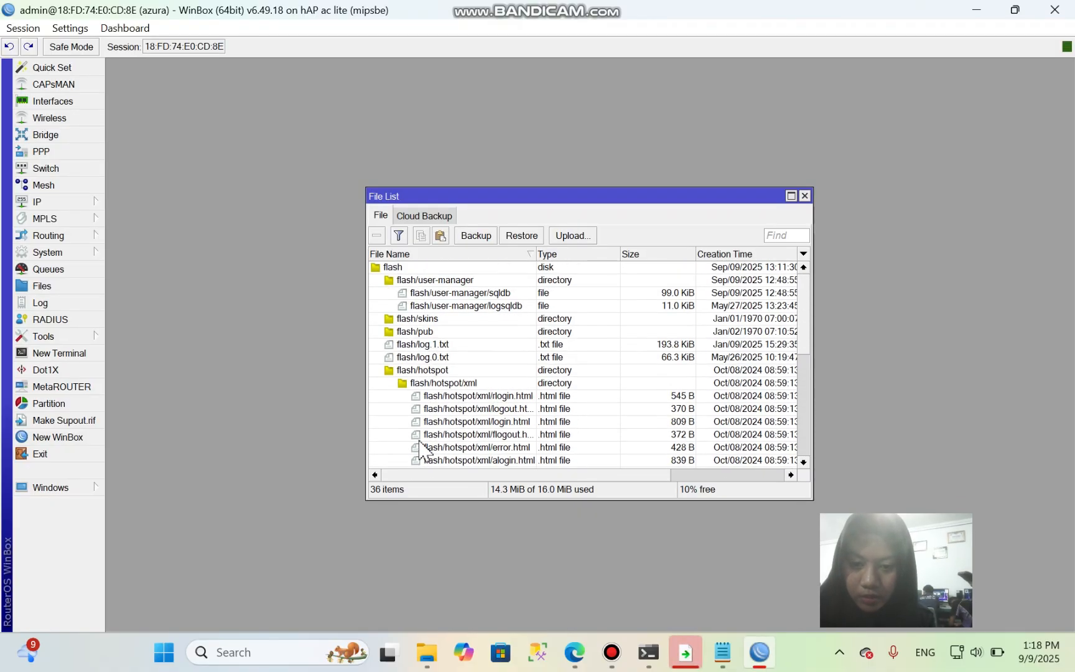
{"action": "left_click", "coordinate": [805, 196]}
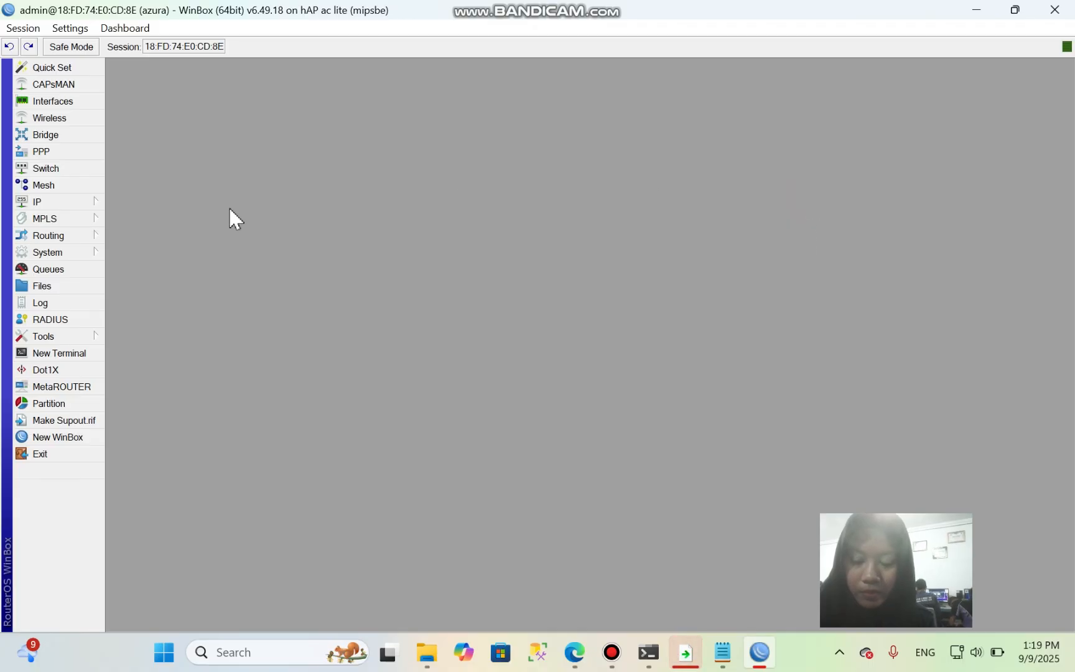
- Check the router's IP address list for configured addresses and close it
{"action": "left_click", "coordinate": [96, 202]}
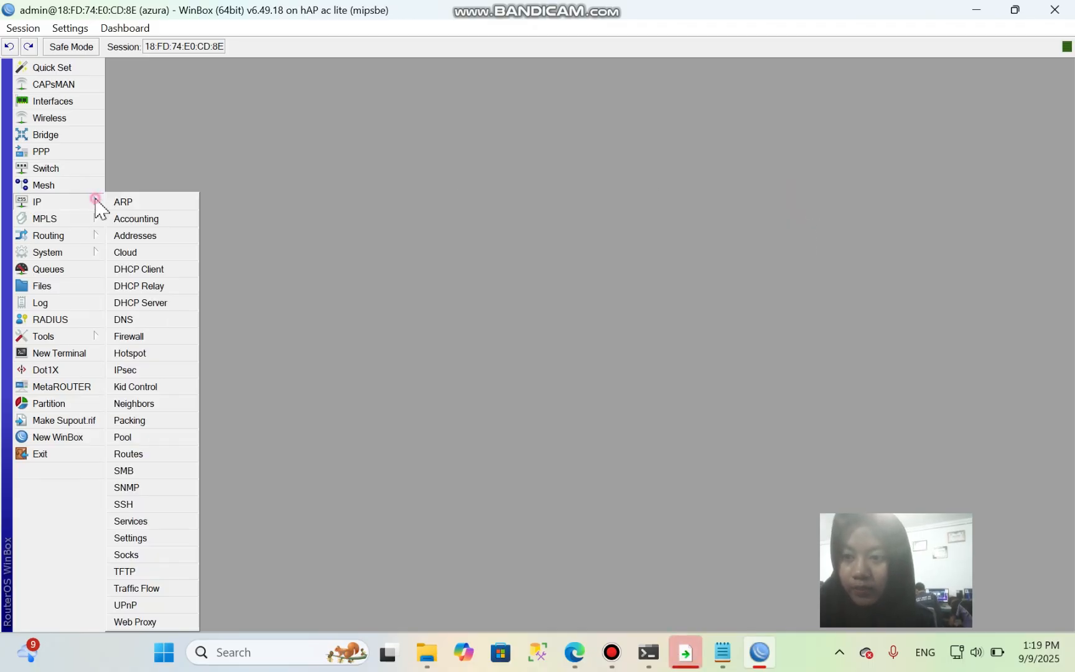
{"action": "left_click", "coordinate": [139, 236]}
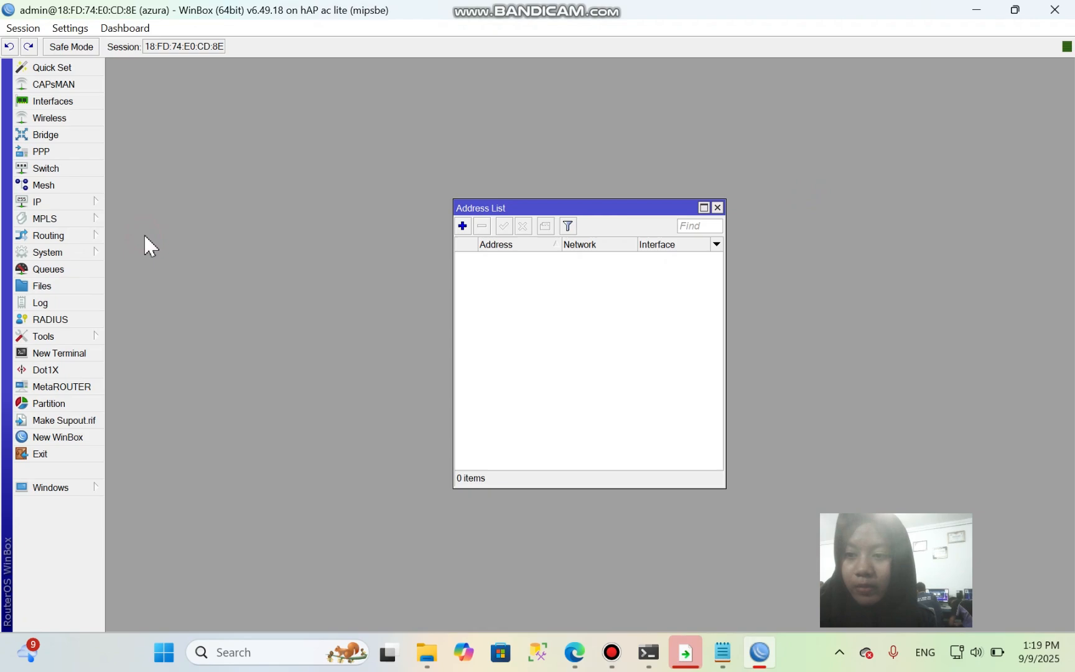
{"action": "left_click", "coordinate": [717, 208]}
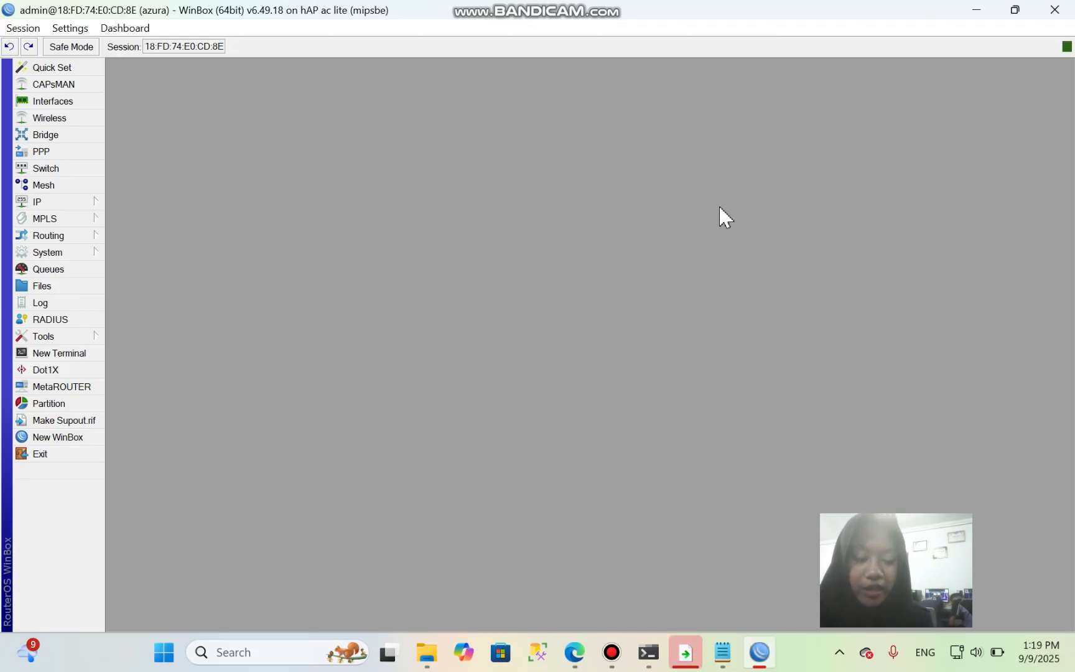
- Reset the router's configuration with No Default Configuration and Do Not Backup enabled, and accept the reboot
{"action": "left_click", "coordinate": [94, 252]}
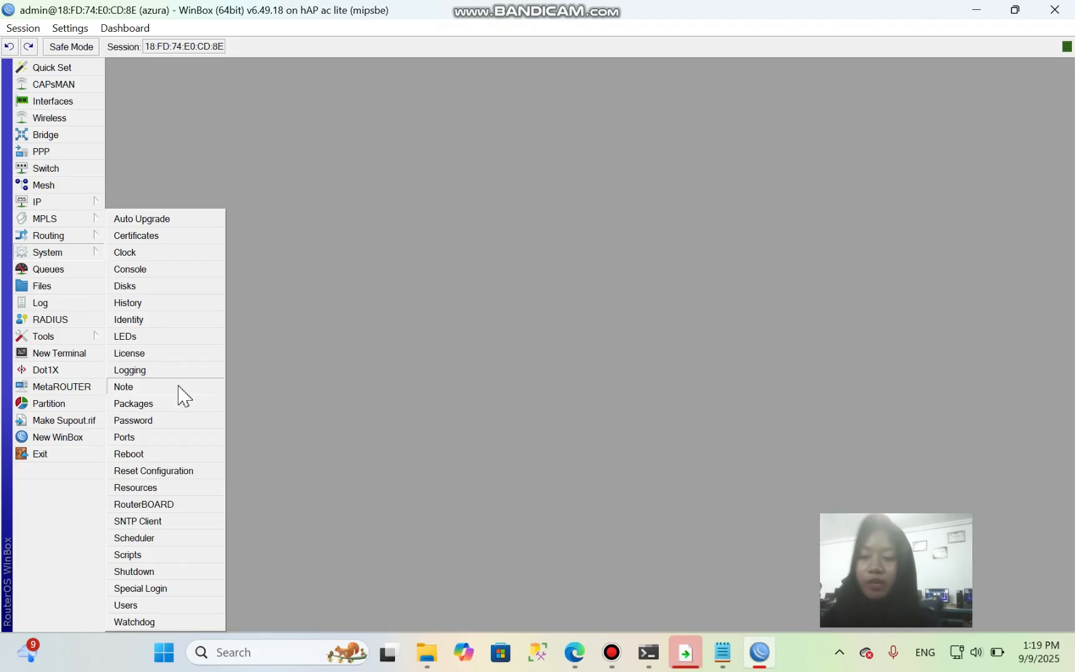
{"action": "left_click", "coordinate": [305, 333]}
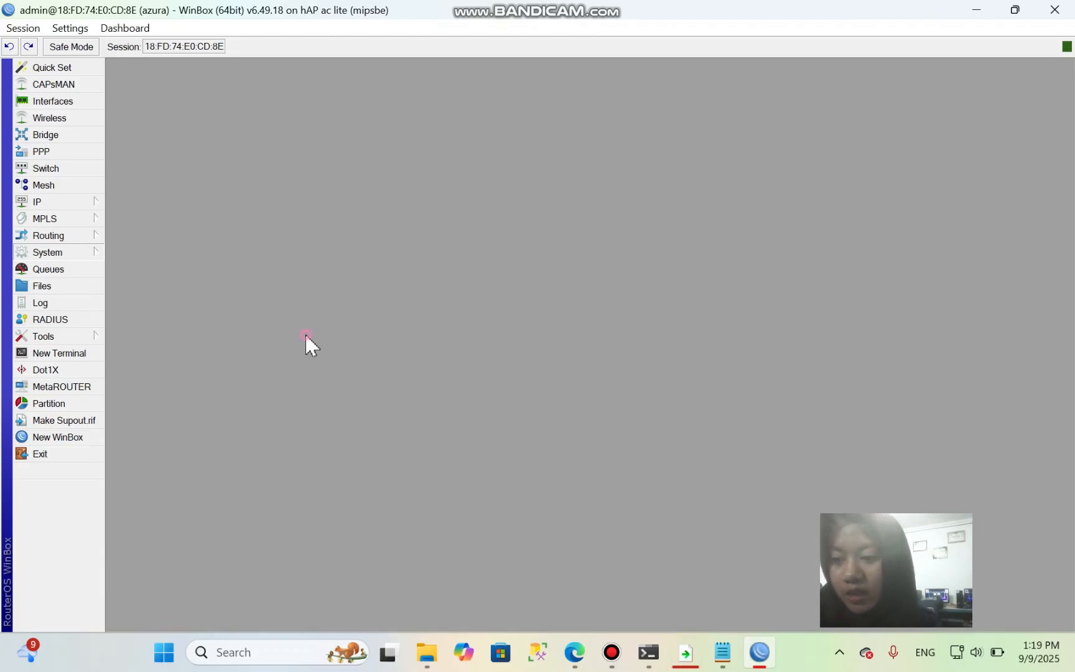
{"action": "left_click", "coordinate": [85, 252]}
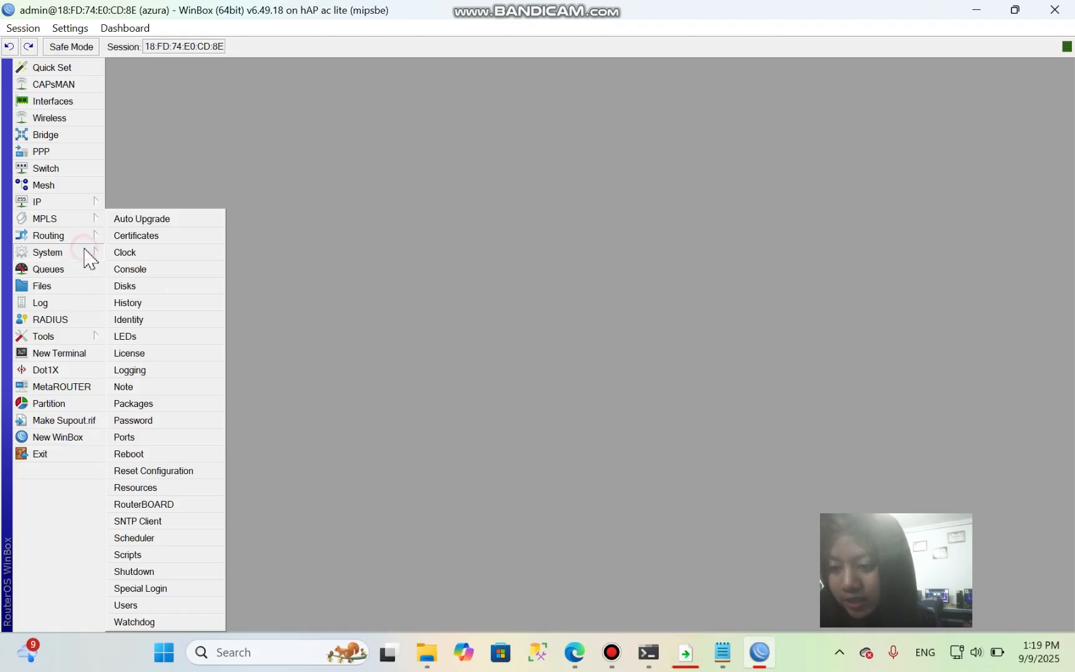
{"action": "left_click", "coordinate": [155, 471]}
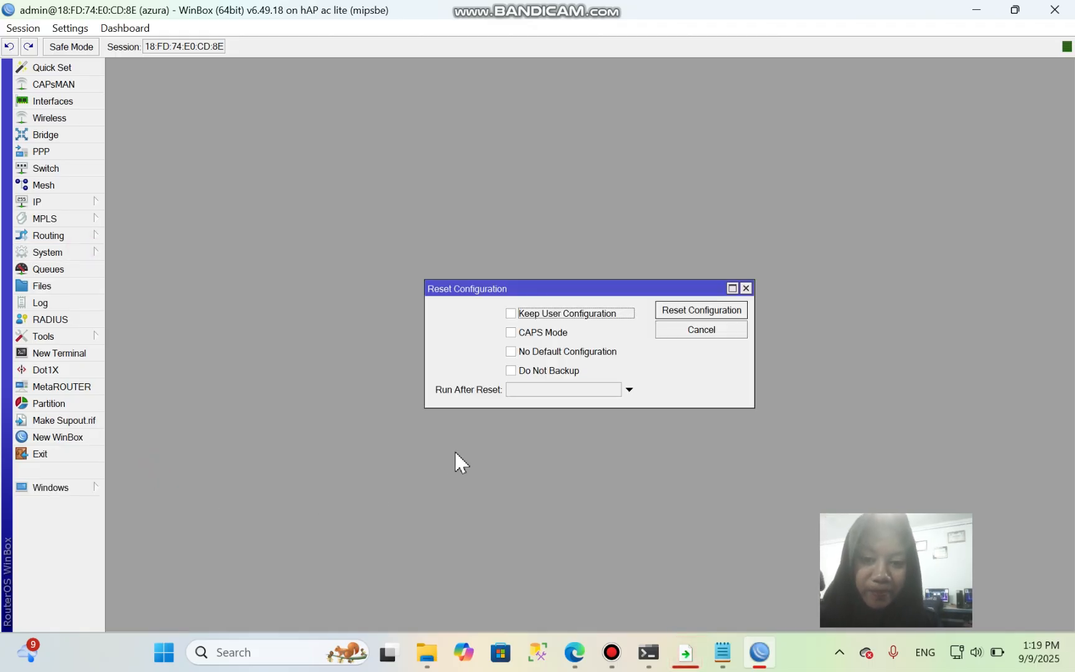
{"action": "left_click", "coordinate": [511, 352]}
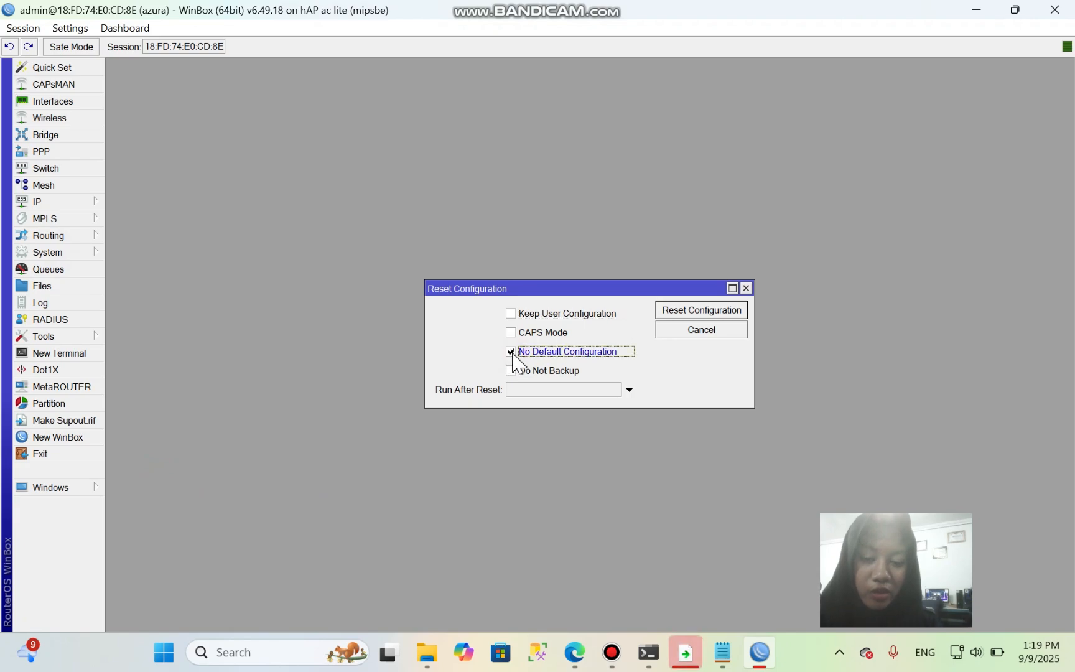
{"action": "left_click", "coordinate": [512, 372]}
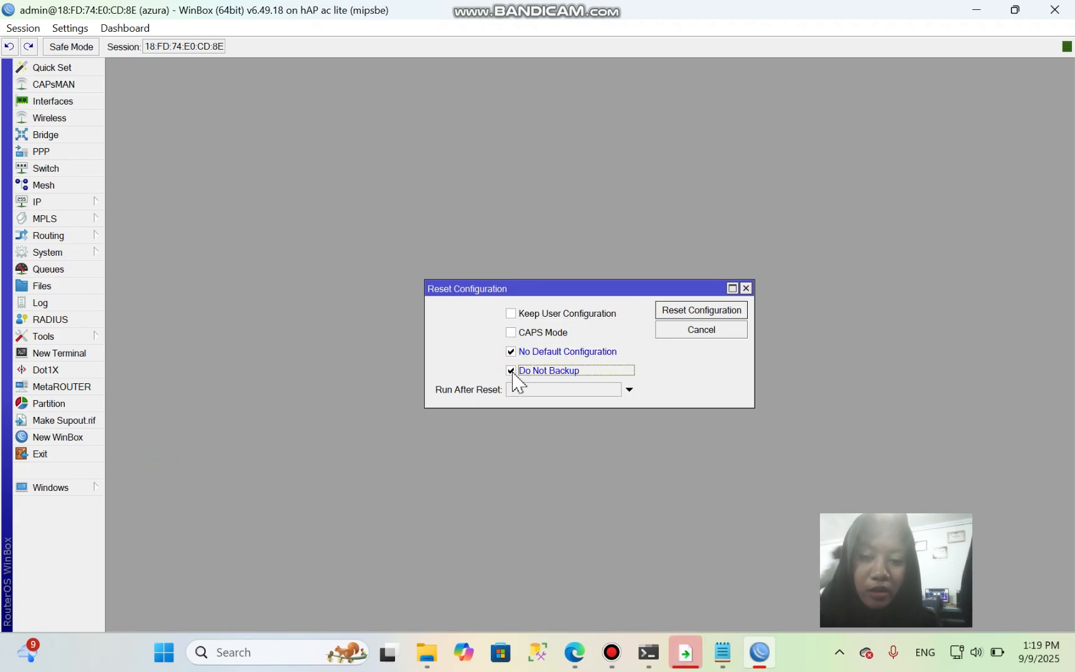
{"action": "left_click", "coordinate": [513, 373]}
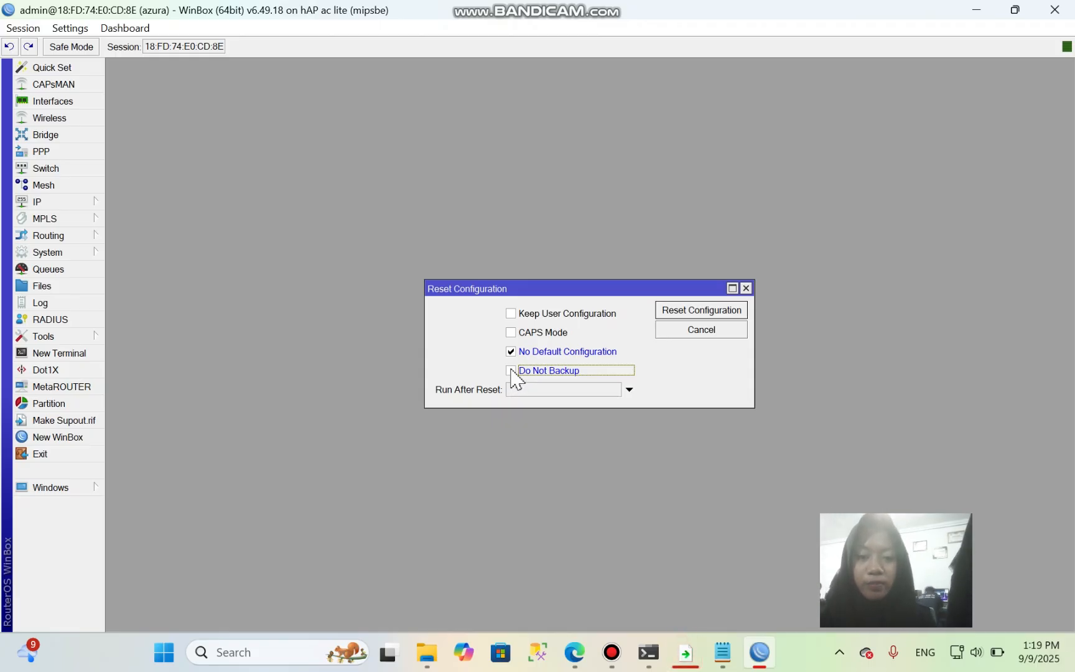
{"action": "left_click", "coordinate": [511, 371]}
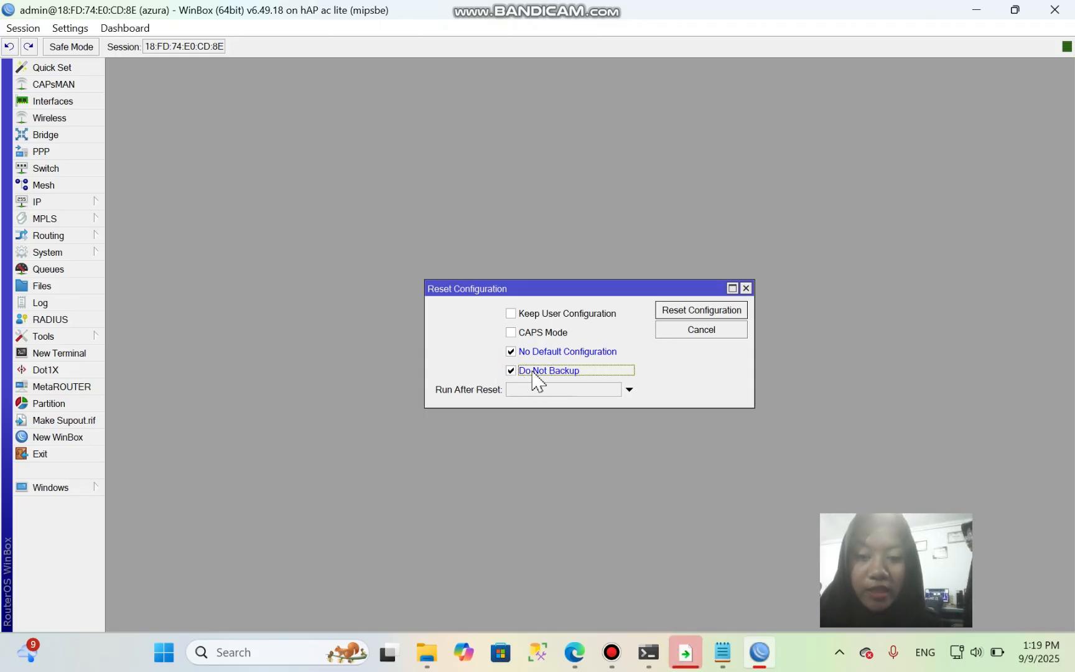
{"action": "left_click", "coordinate": [671, 311]}
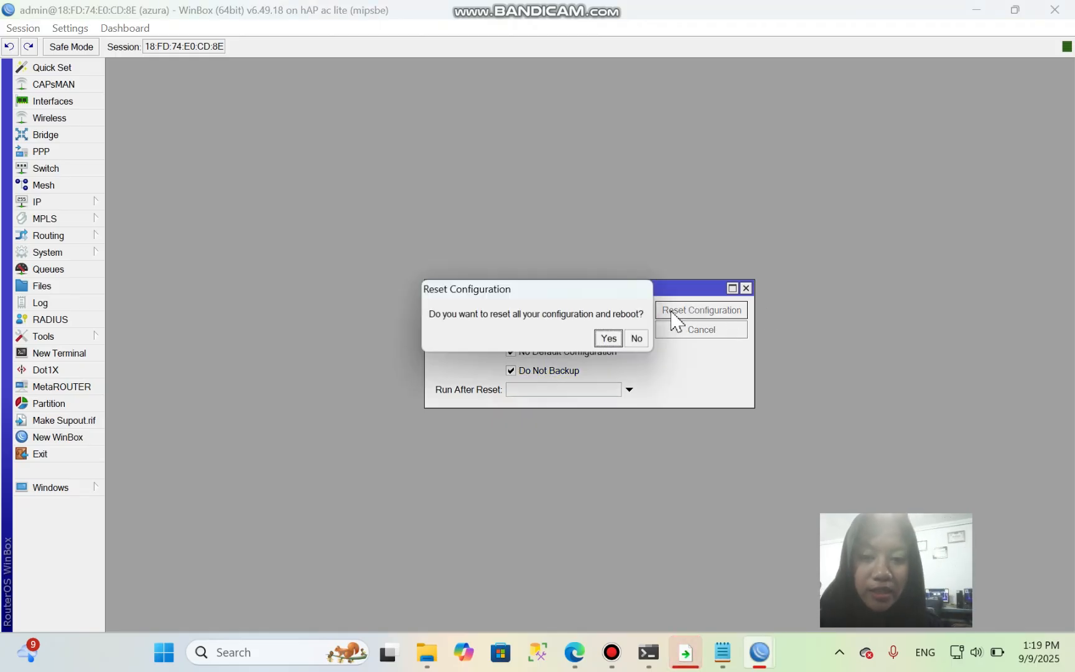
{"action": "left_click", "coordinate": [609, 339]}
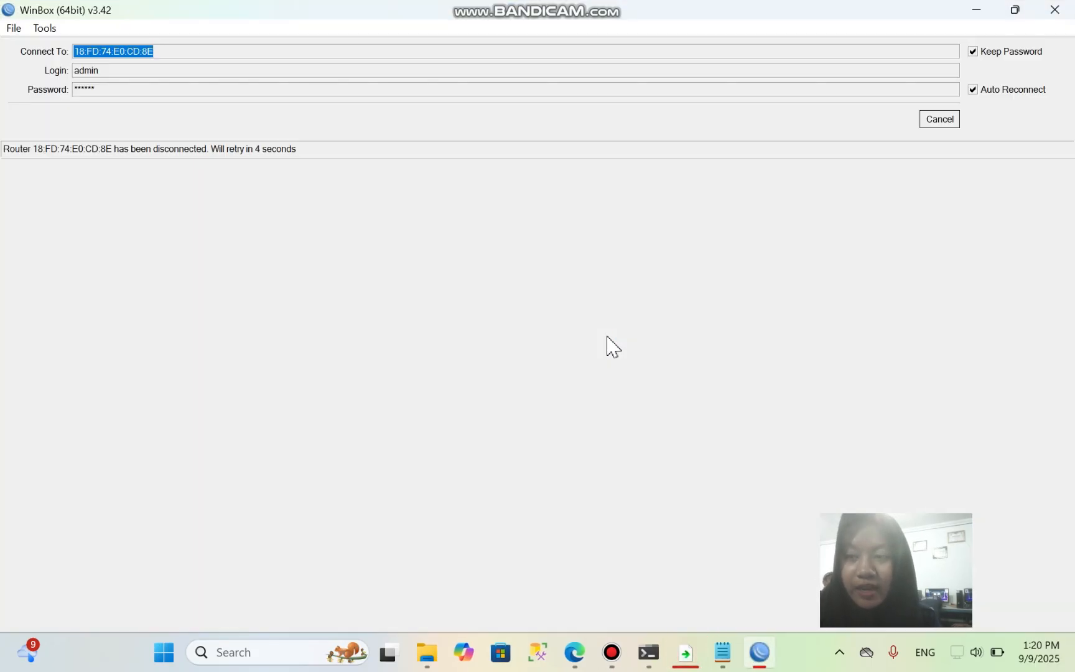
- Stop the automatic reconnection after the reset and refresh the neighbors list to find the router
{"action": "left_click", "coordinate": [933, 127]}
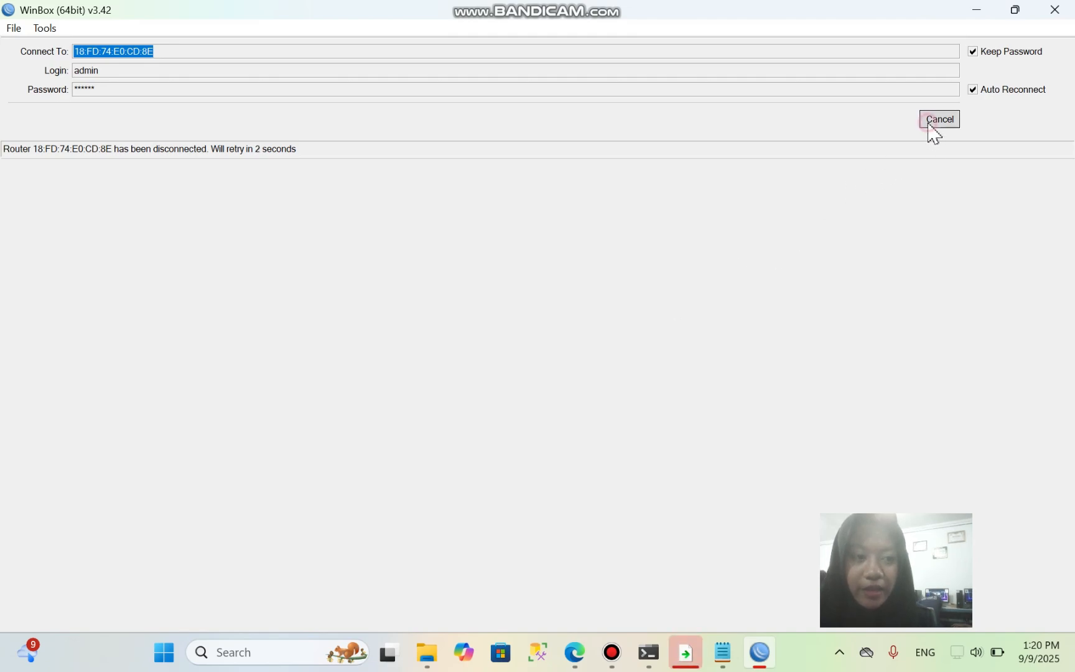
{"action": "left_click", "coordinate": [47, 193]}
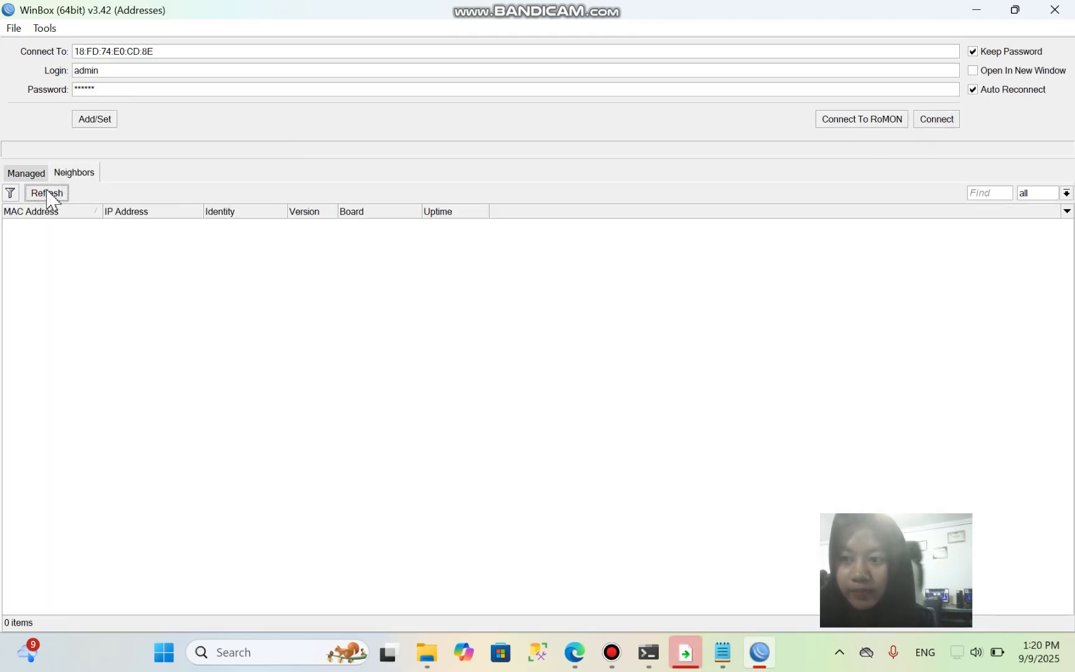
{"action": "left_click", "coordinate": [133, 283]}
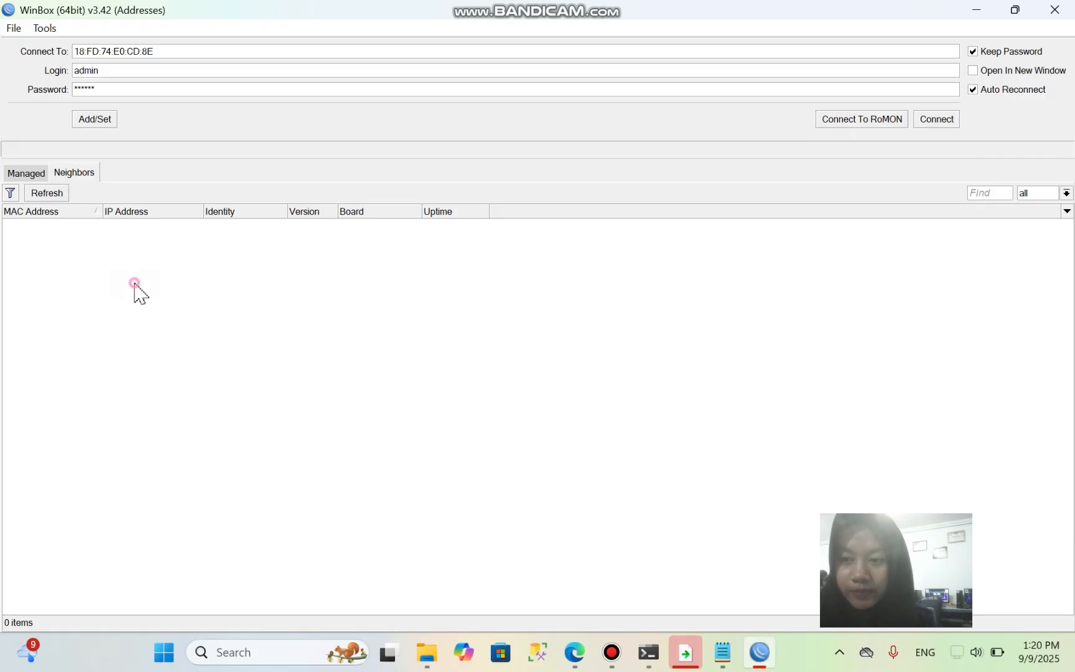